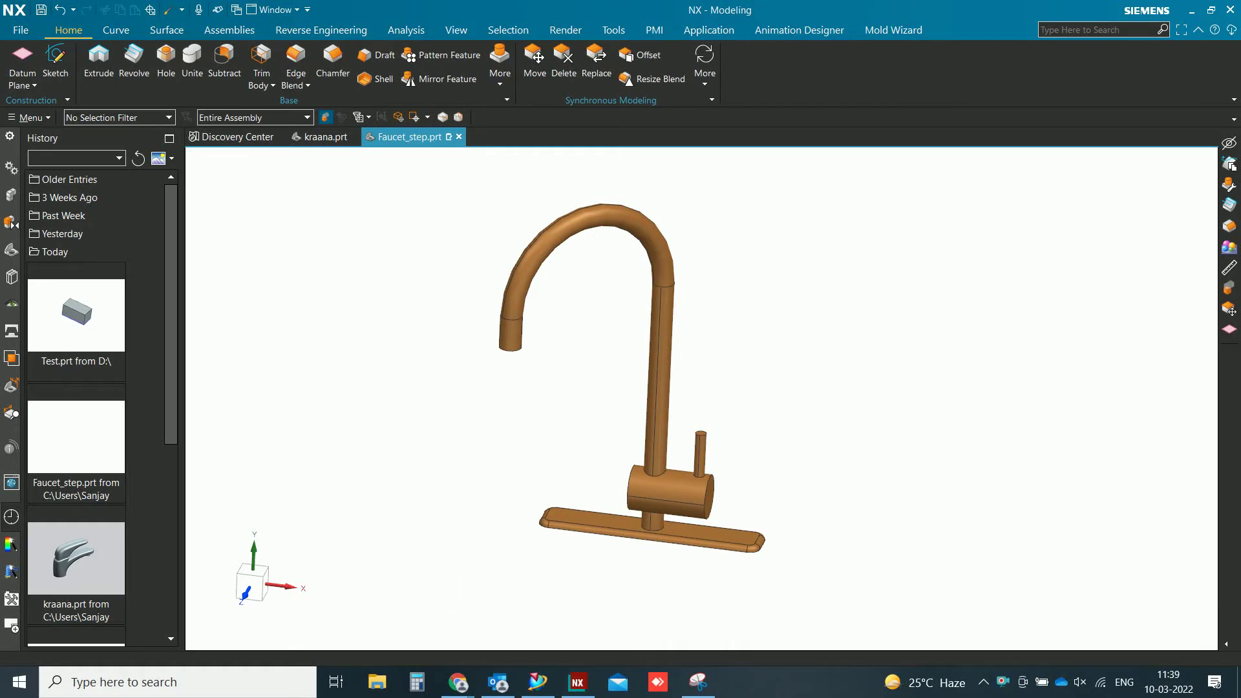
- Orbit the copper faucet and compare it with the grey kraana faucet part
middle_click_drag(743, 562, 742, 589)
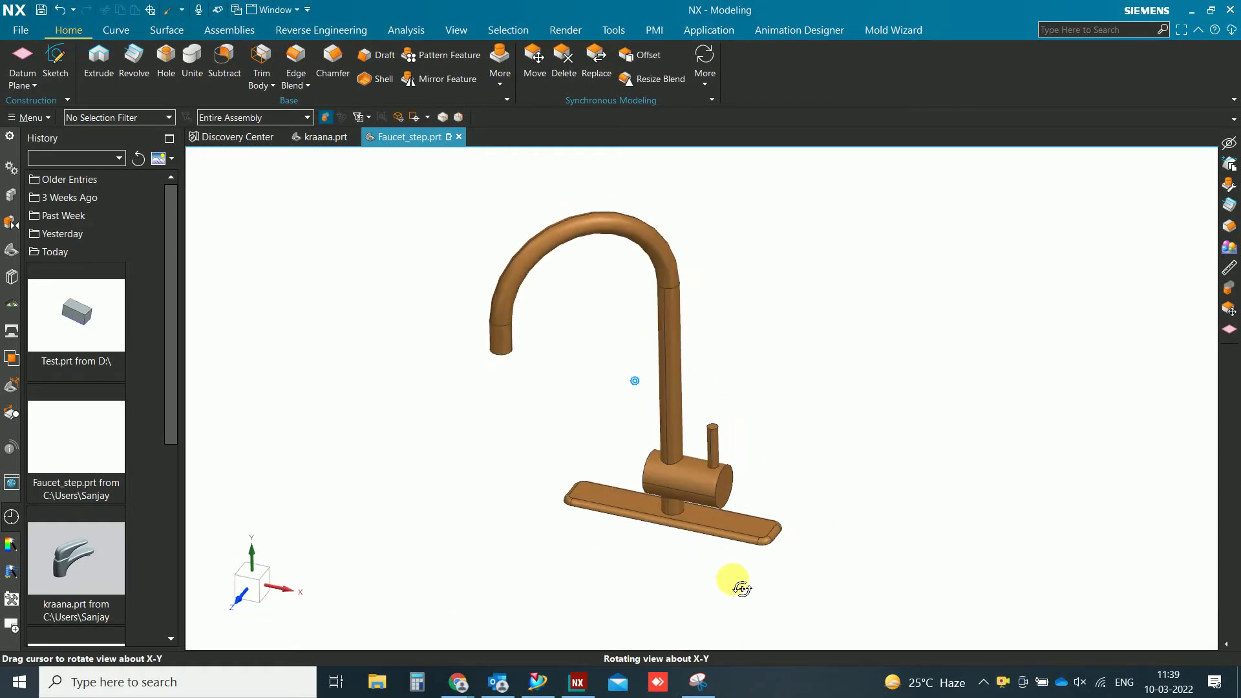
middle_click_drag(731, 579, 720, 562)
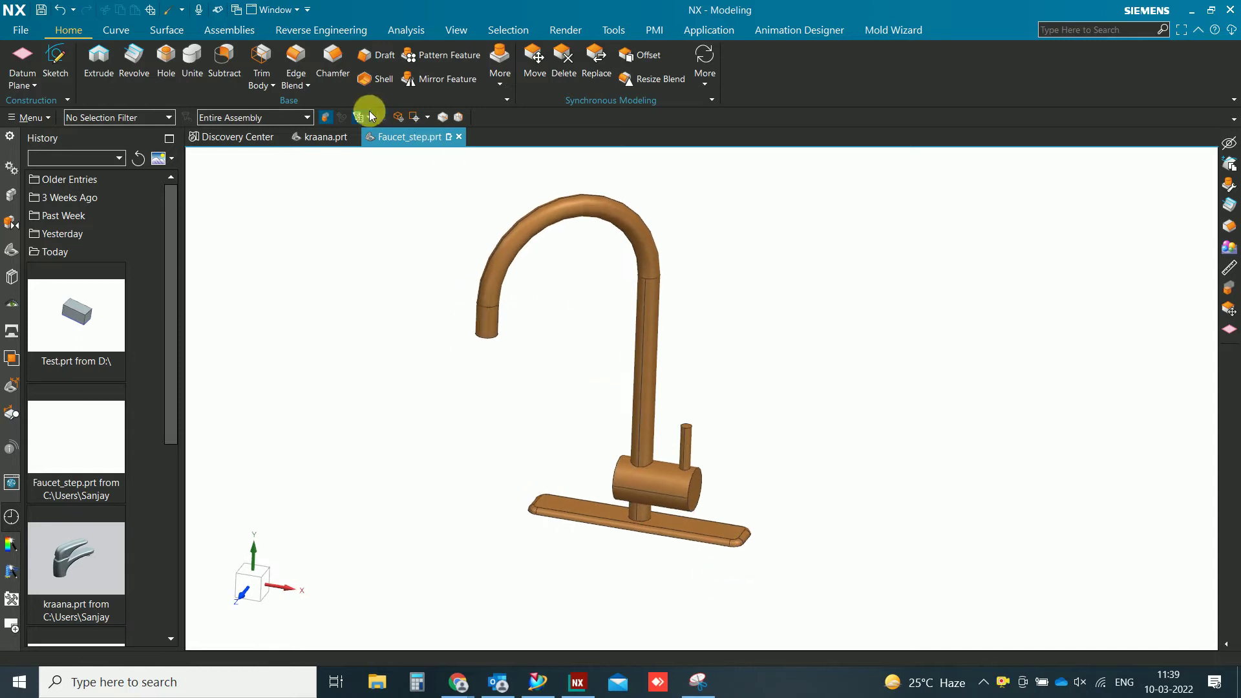
left_click(316, 141)
mouse_move(873, 421)
middle_mouse_down()
mouse_move(729, 417)
mouse_move(874, 424)
mouse_move(604, 218)
middle_mouse_up()
left_click(400, 141)
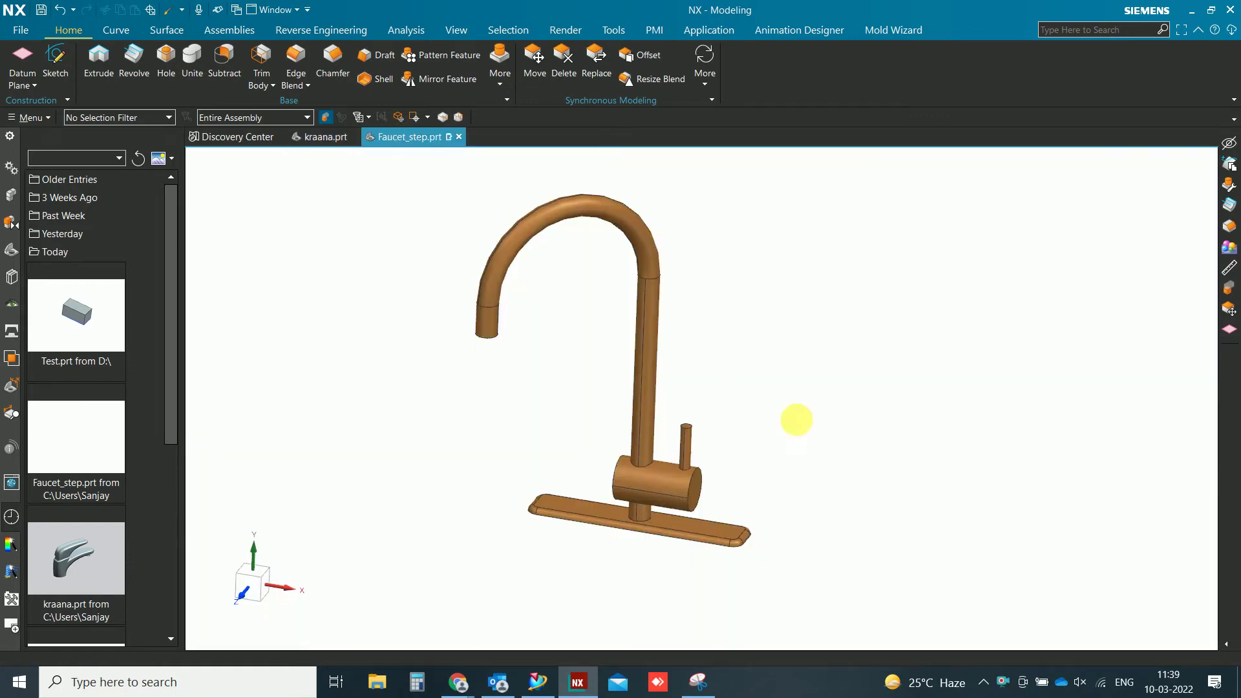
mouse_move(794, 418)
middle_mouse_down()
mouse_move(733, 418)
mouse_move(785, 421)
mouse_move(763, 404)
middle_mouse_up()
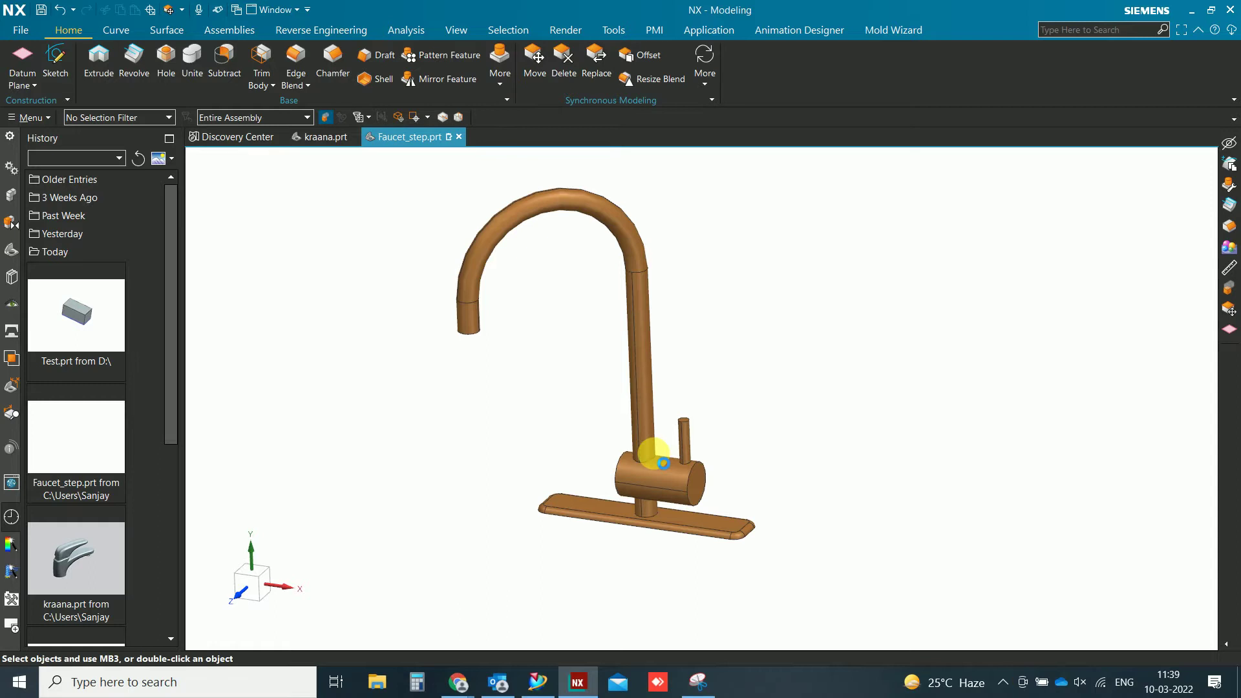
scroll(679, 488, "up", 3)
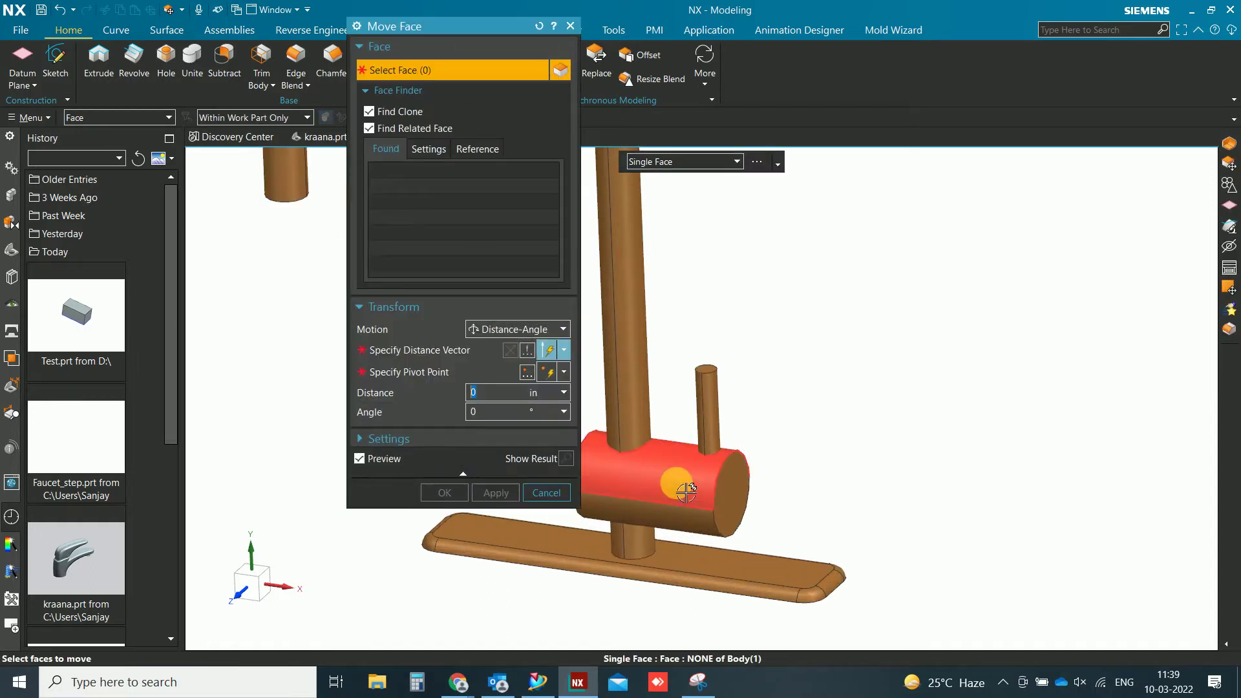
- Try moving the mixer body and handle post faces up the stem, then cancel the change
left_click(680, 515)
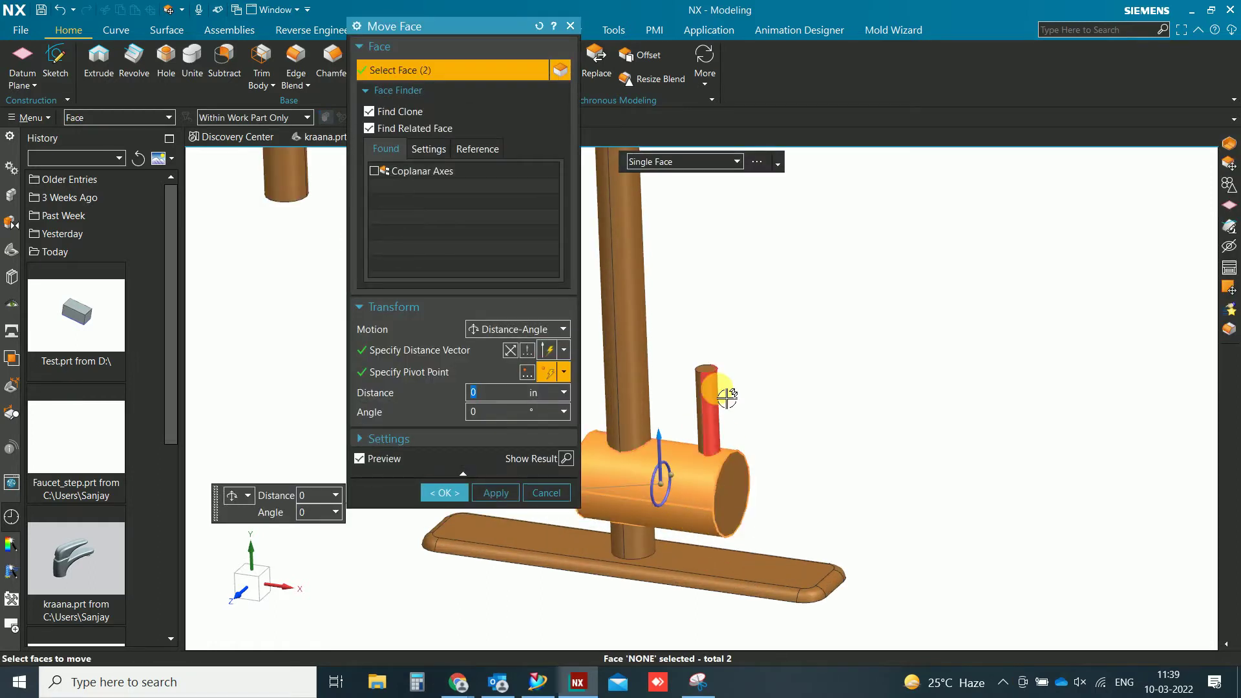
left_click(705, 394)
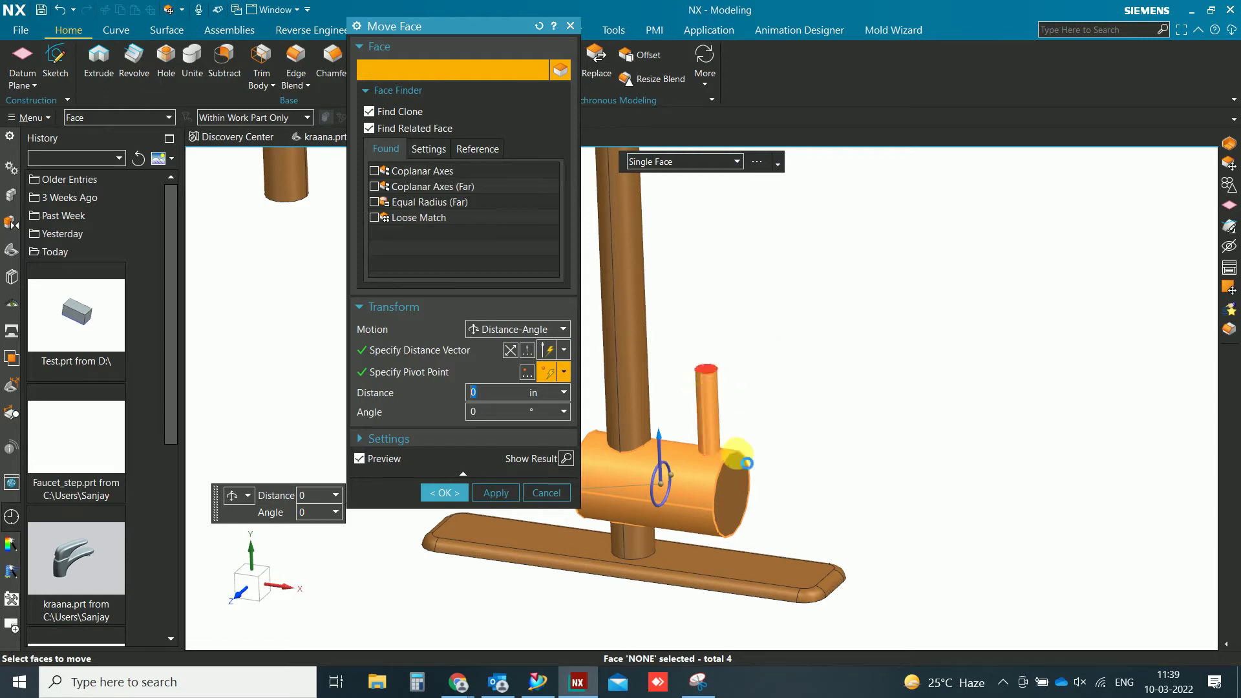
middle_click_drag(959, 444, 1002, 417)
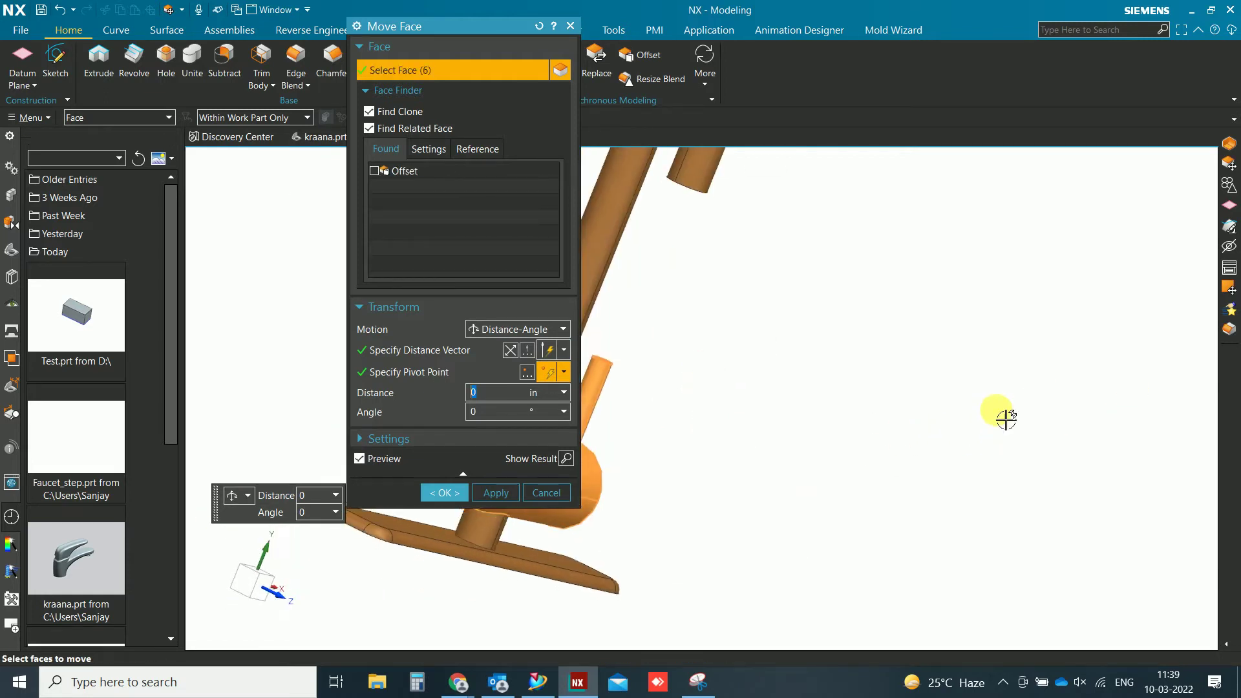
left_click(742, 424)
middle_click_drag(742, 424, 896, 341)
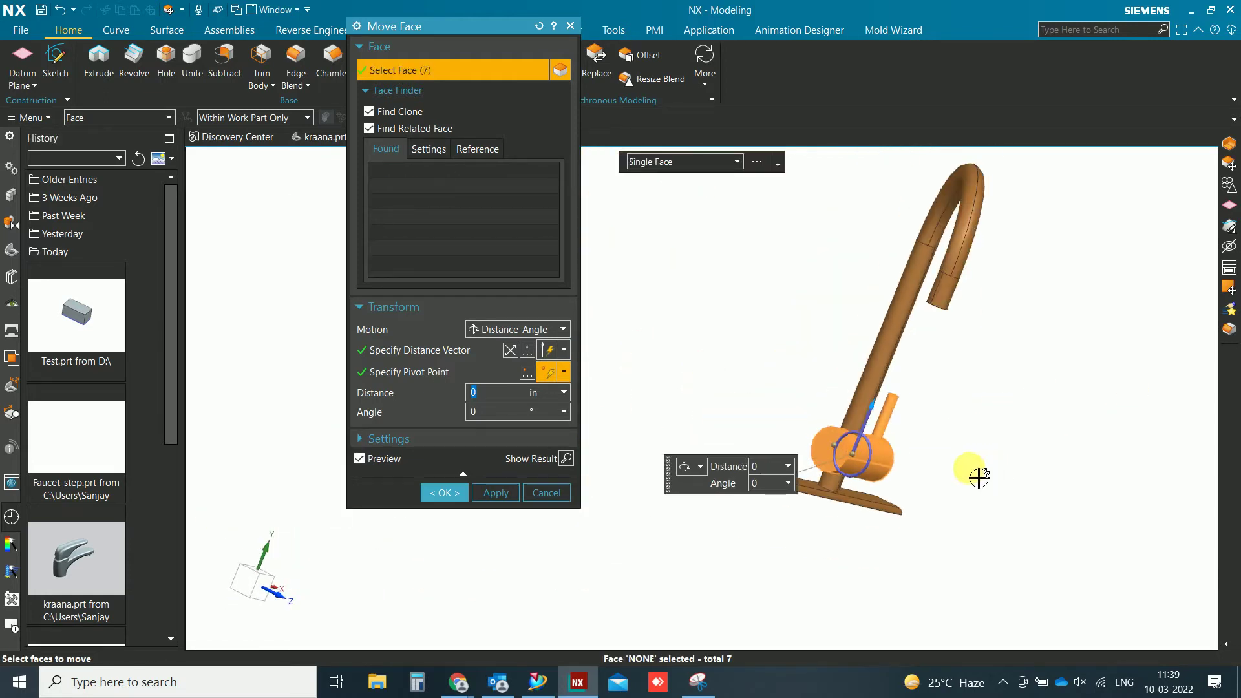
middle_click_drag(857, 462, 795, 453)
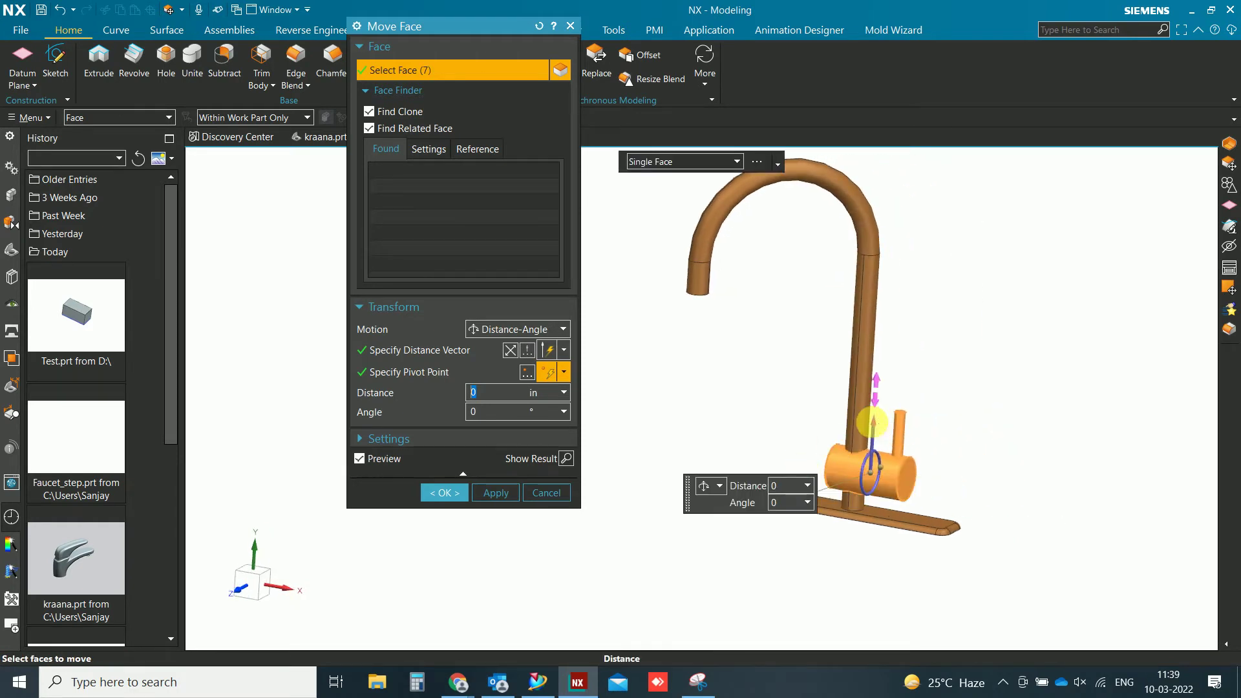
mouse_move(873, 421)
left_mouse_down()
mouse_move(881, 388)
mouse_move(881, 400)
left_mouse_up()
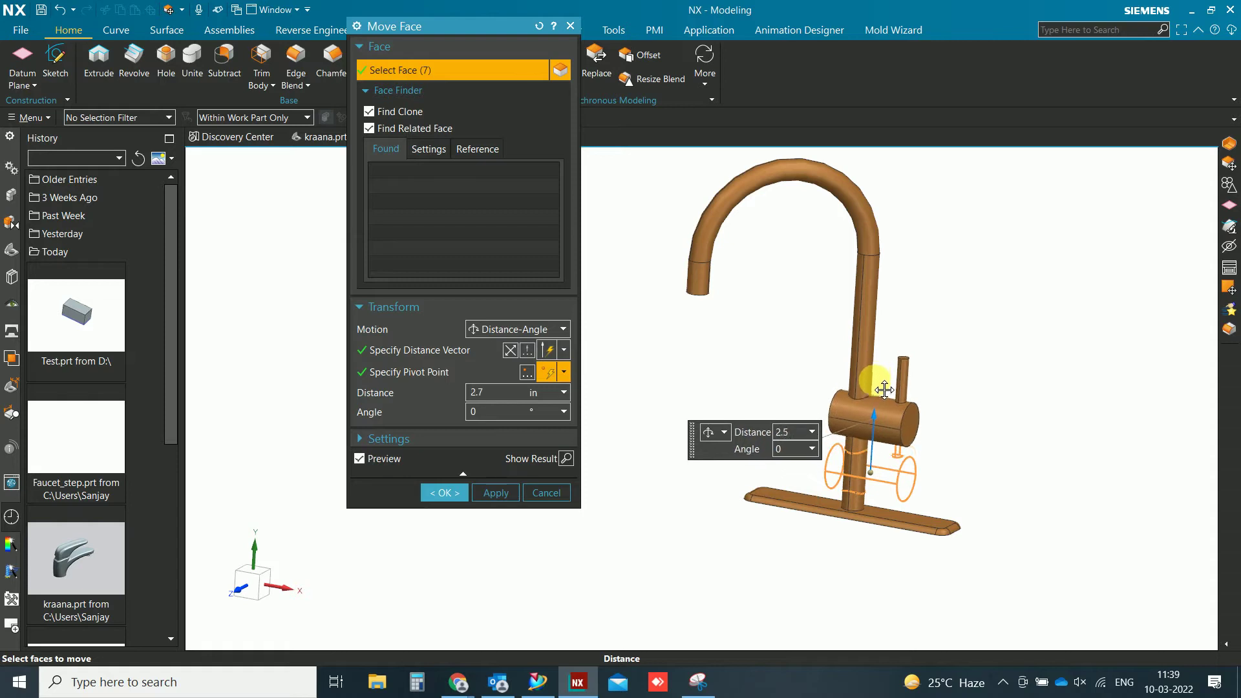
left_click(549, 499)
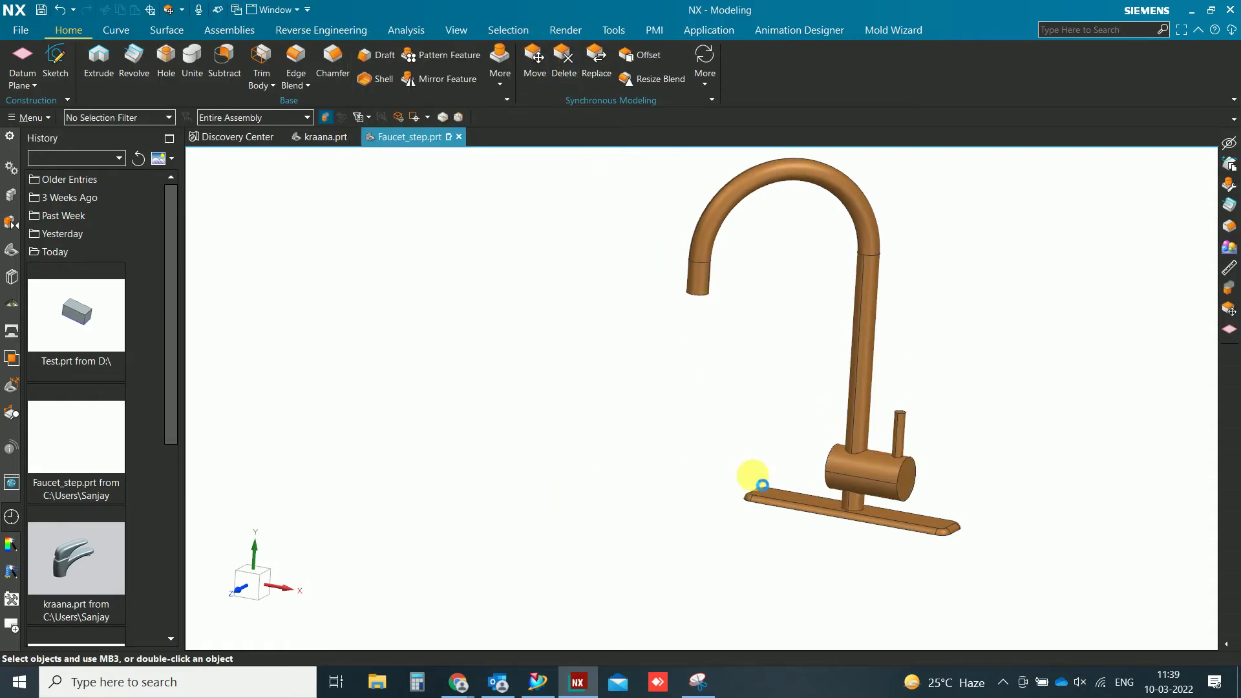
- Push the mixer body's end face outward by 0.2 in with Move Face
key("F4")
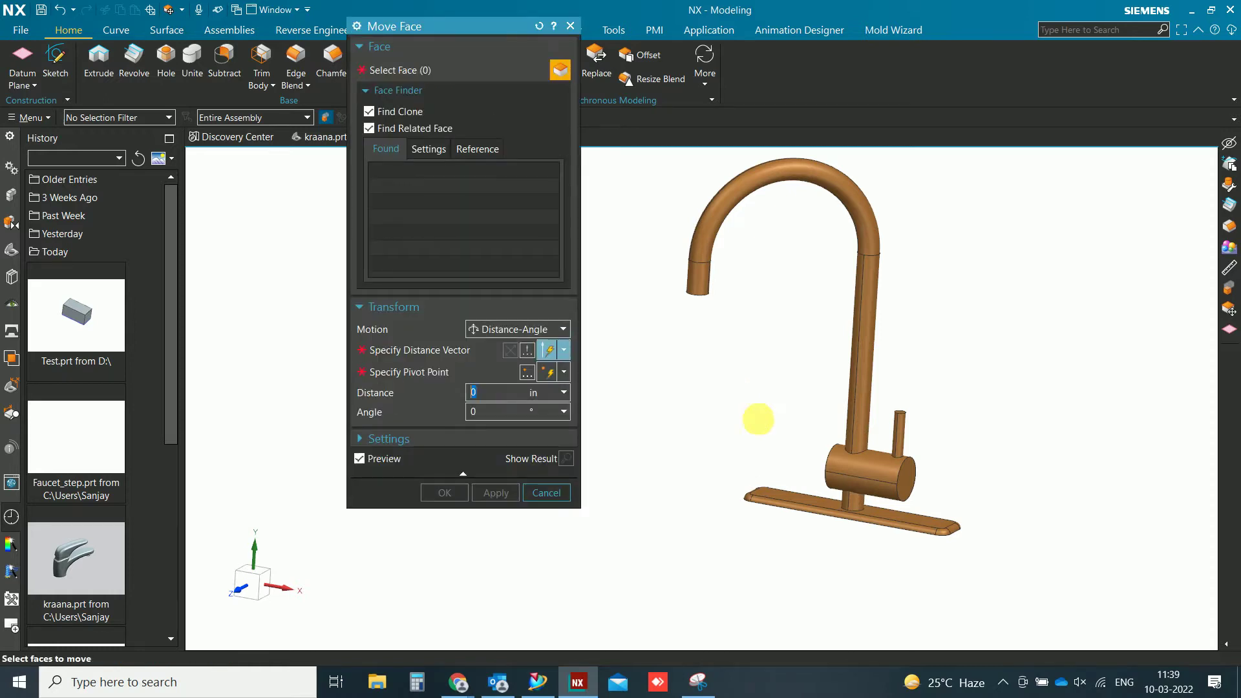
scroll(836, 568, "up", 3)
scroll(839, 527, "up", 1)
mouse_move(813, 546)
middle_mouse_down()
mouse_move(867, 581)
mouse_move(841, 588)
mouse_move(875, 610)
middle_mouse_up()
left_click(715, 439)
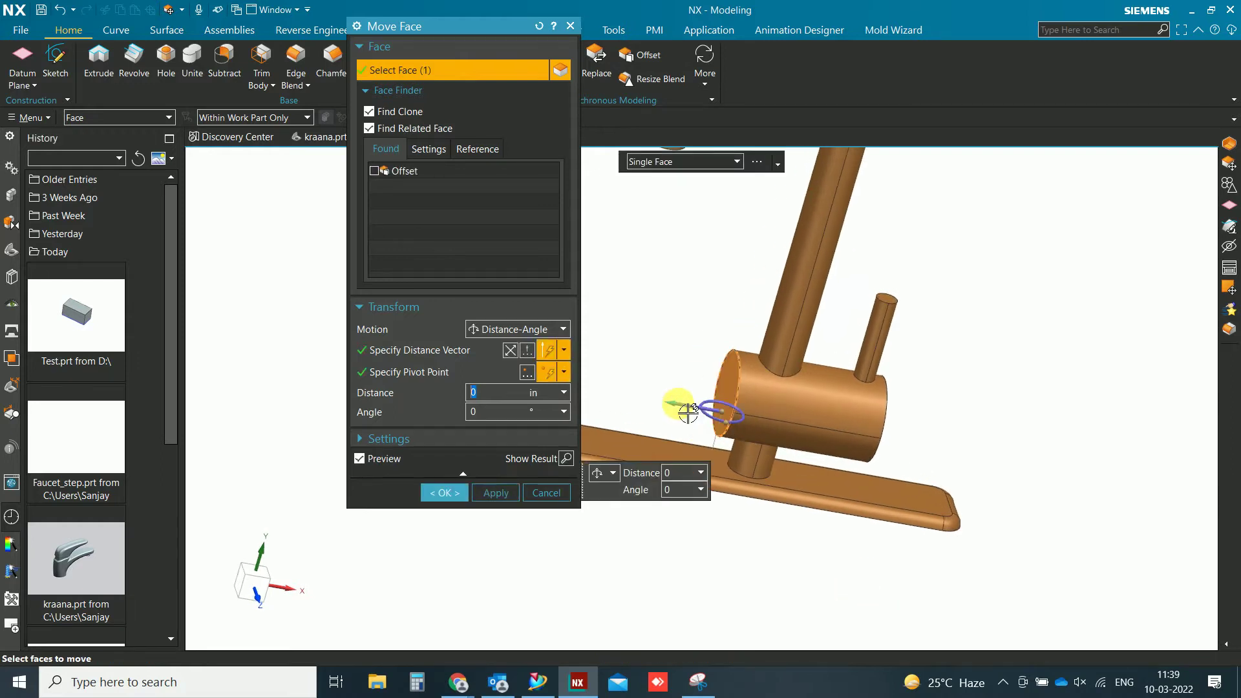
mouse_move(663, 409)
left_mouse_down()
mouse_move(645, 401)
mouse_move(698, 409)
left_mouse_up()
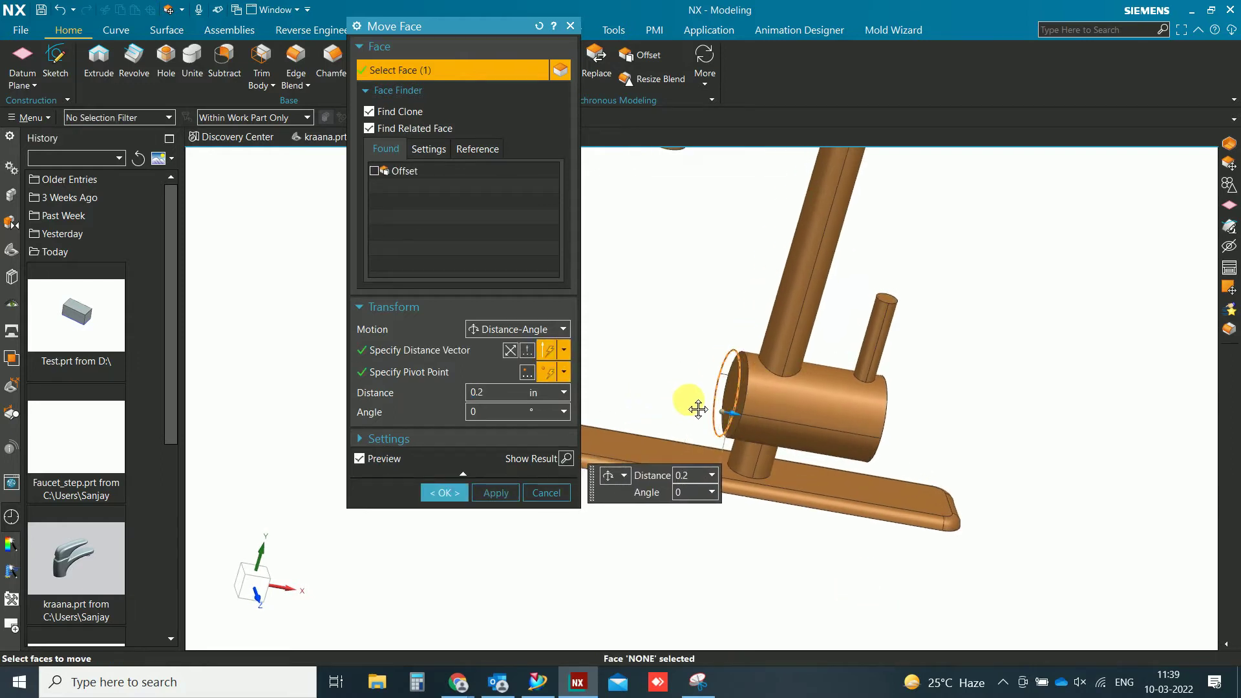
left_click(491, 492)
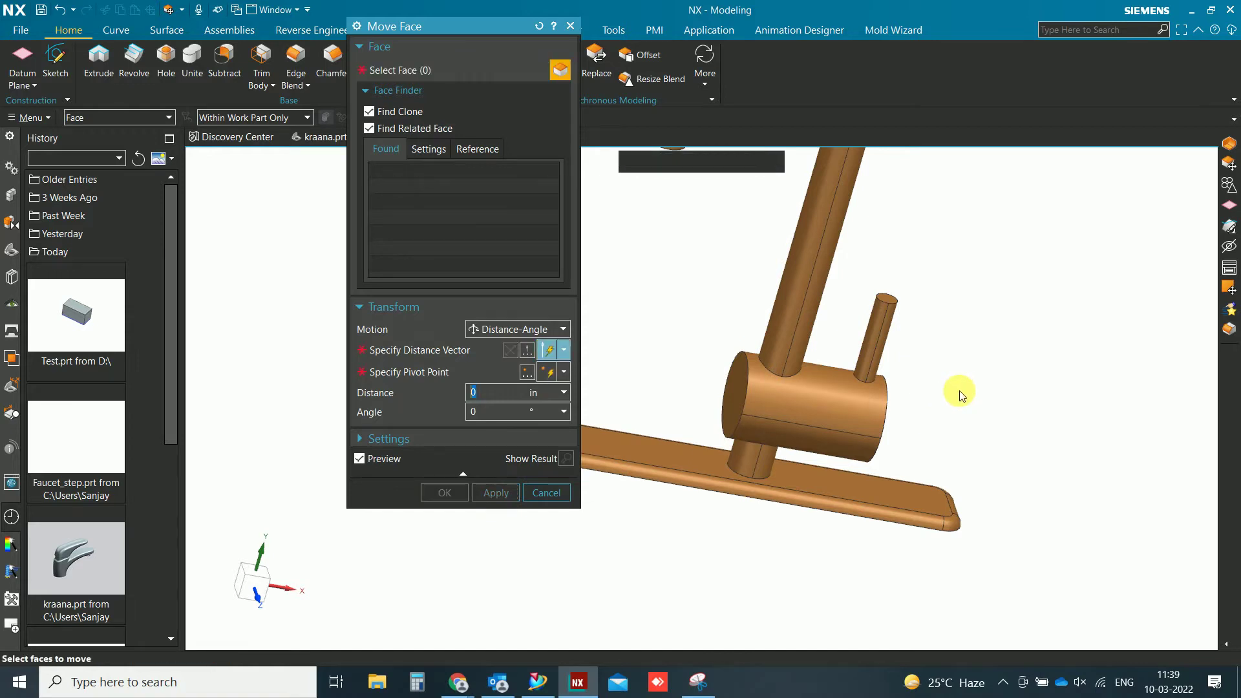
- Select the handle post's top face and apply a move along its axis
middle_click_drag(968, 398, 823, 446)
scroll(881, 347, "up", 5)
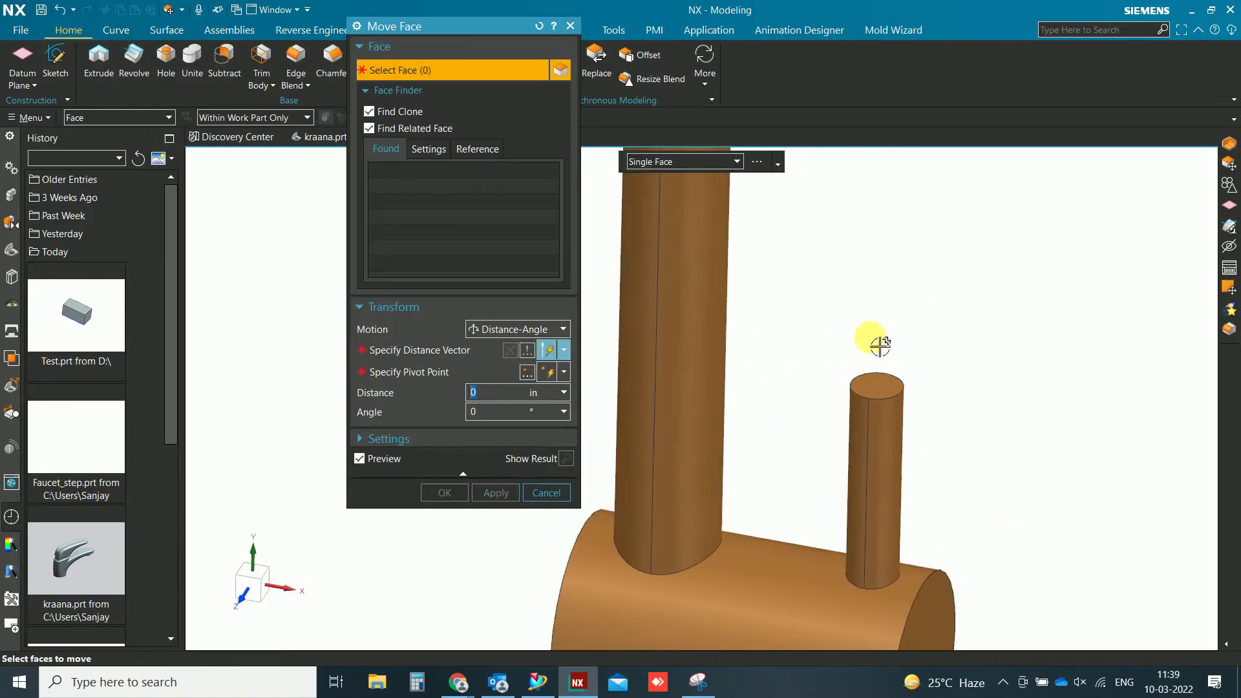
left_click(892, 399)
scroll(866, 314, "down", 1)
scroll(880, 318, "down", 2)
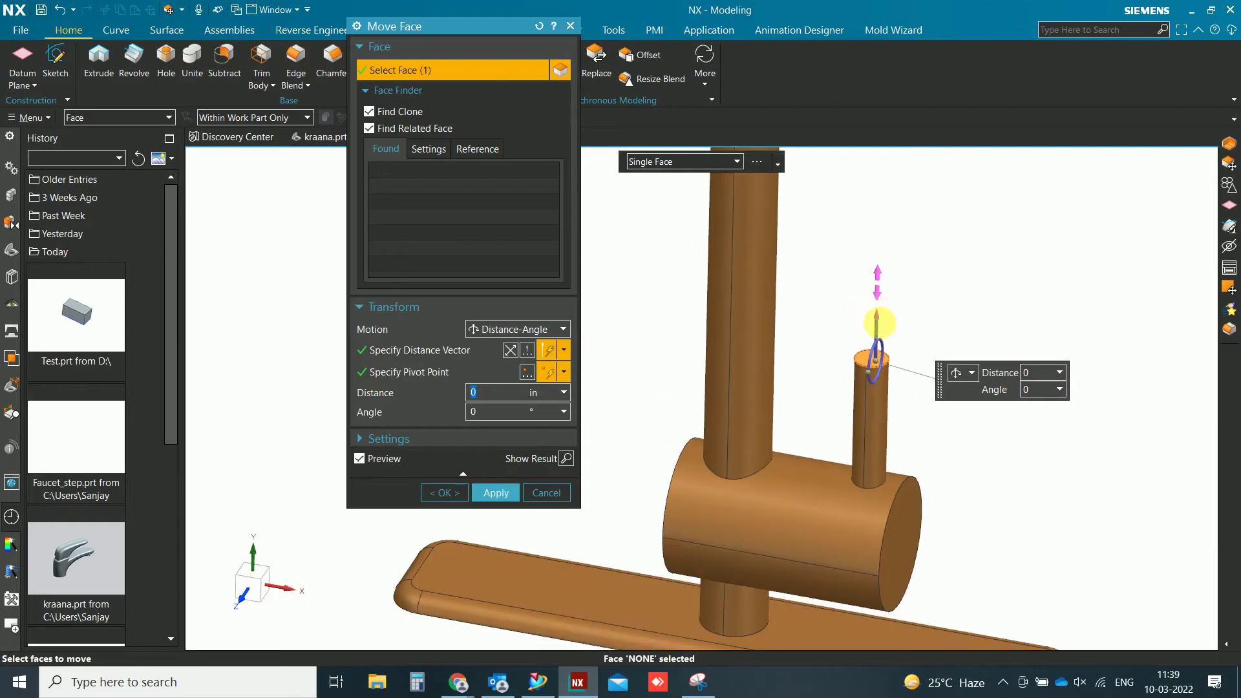
left_click_drag(879, 323, 881, 360)
left_click(492, 493)
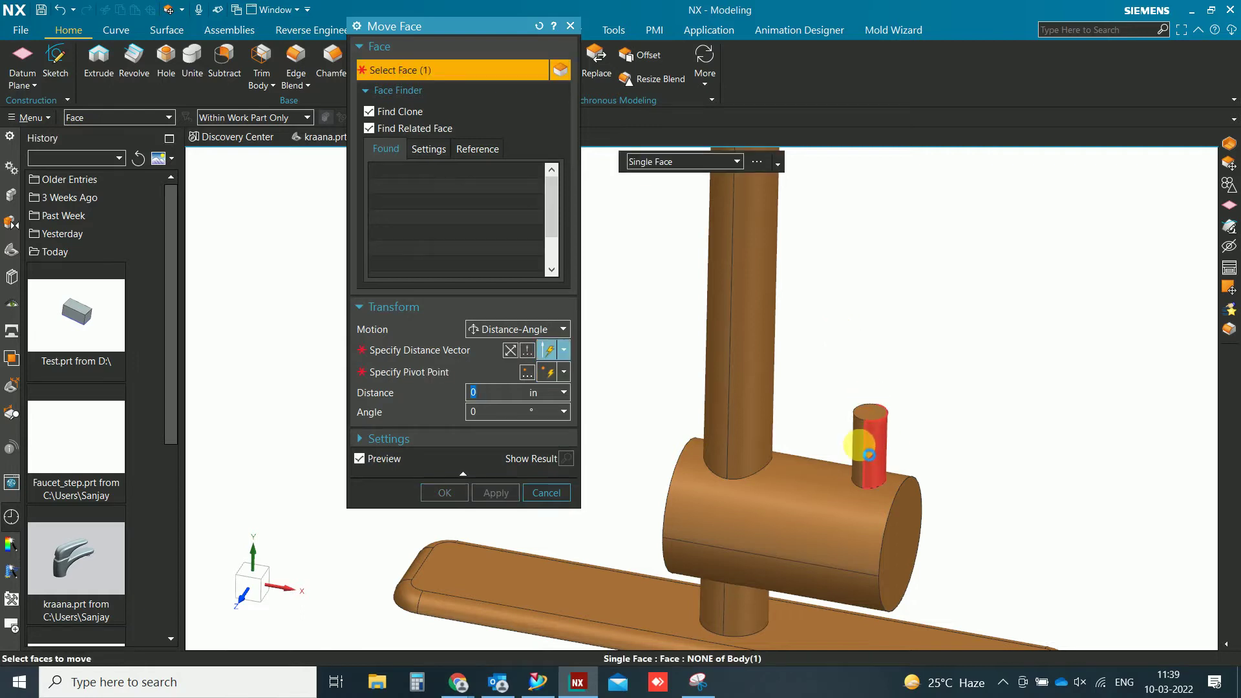
- Lower the handle post's top faces by 0.35 in and apply the move
scroll(867, 445, "up", 3)
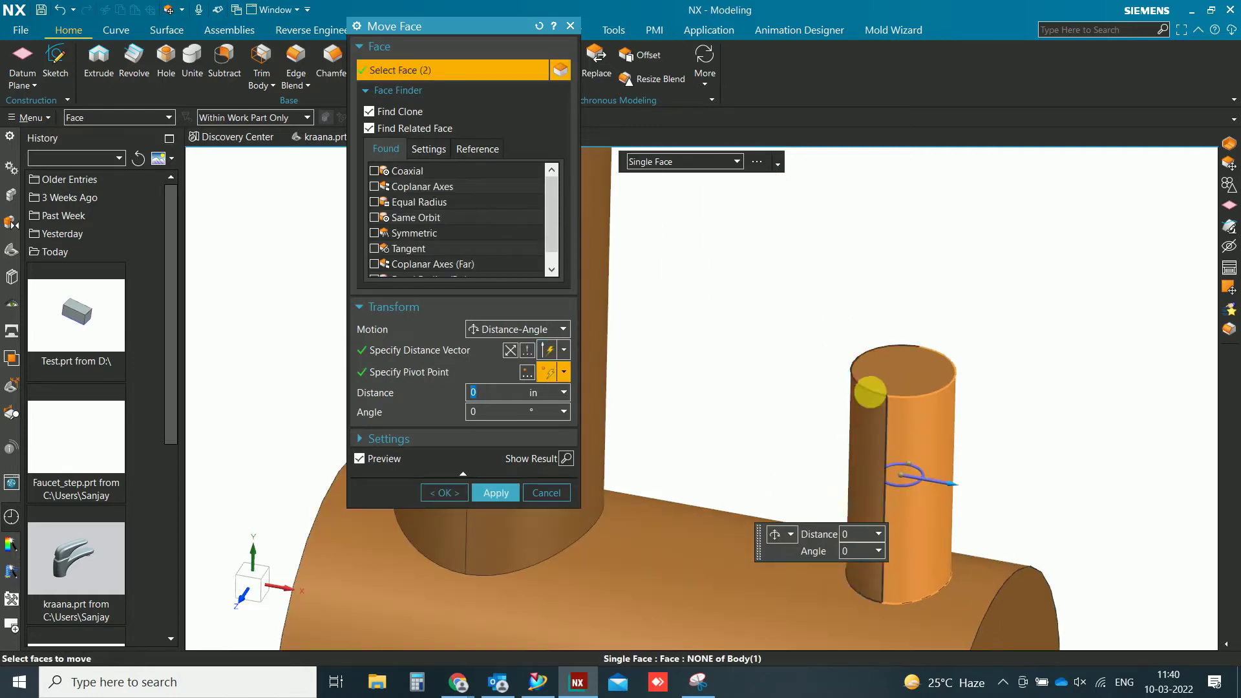
left_click(872, 387)
scroll(804, 349, "down", 2)
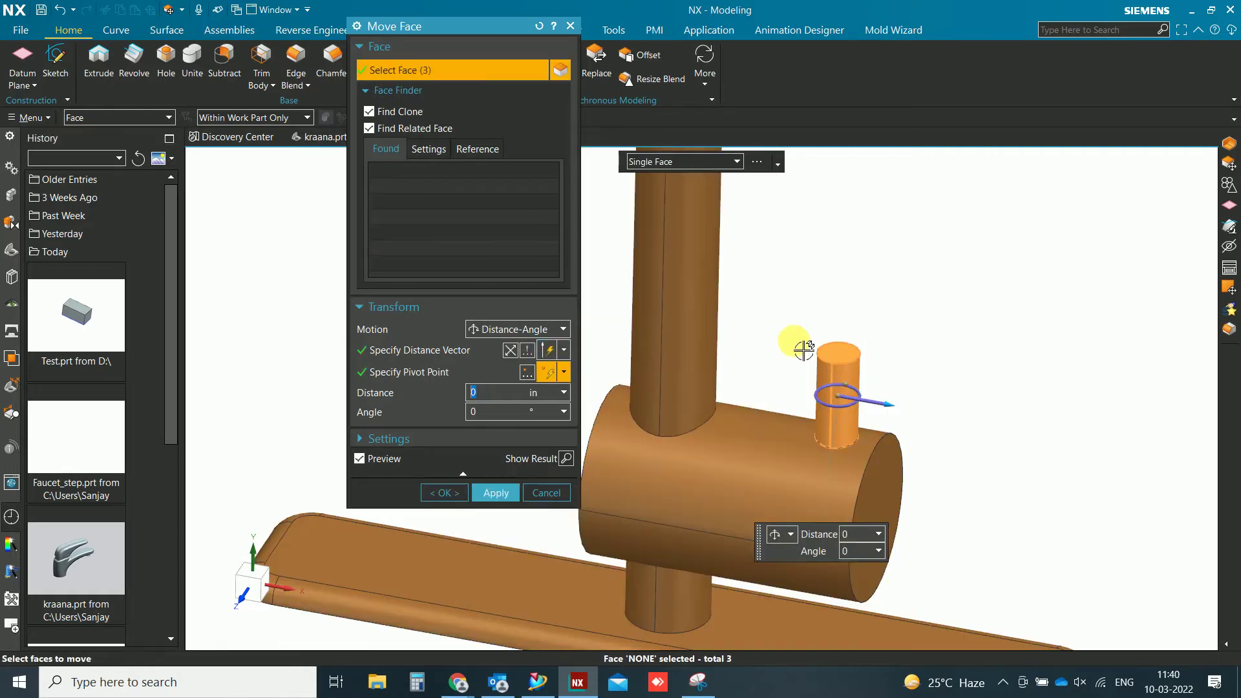
left_click(462, 351)
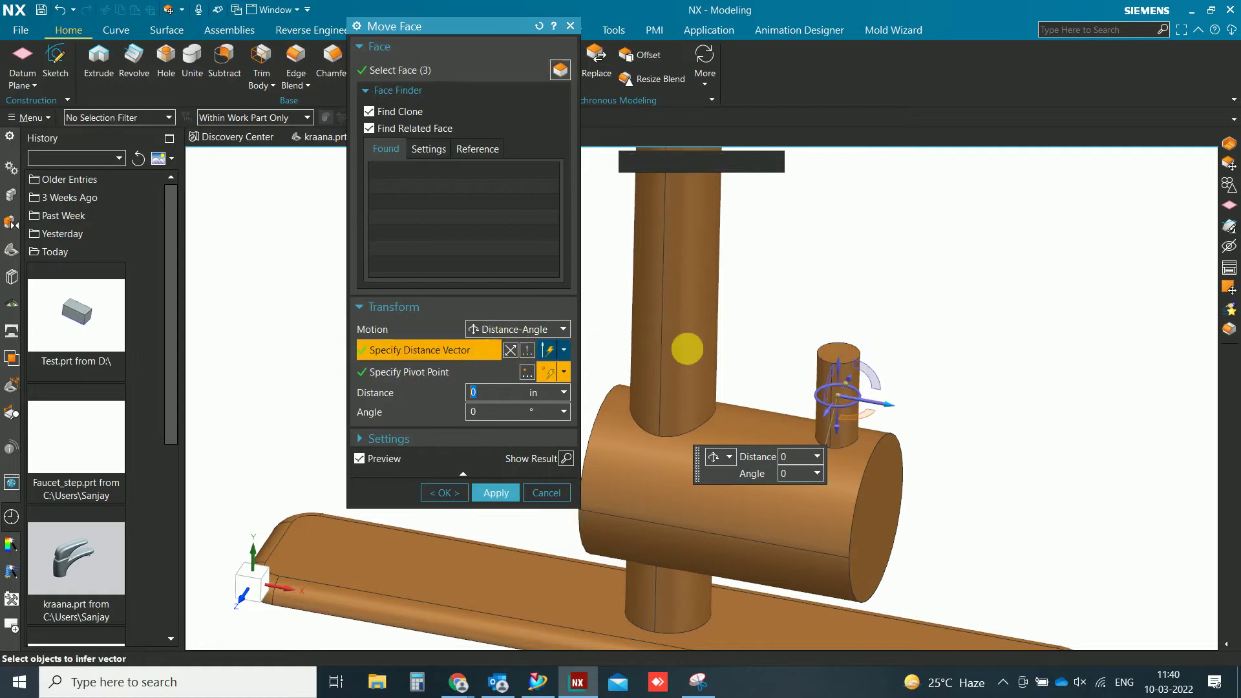
left_click(863, 367)
left_click_drag(846, 360, 849, 382)
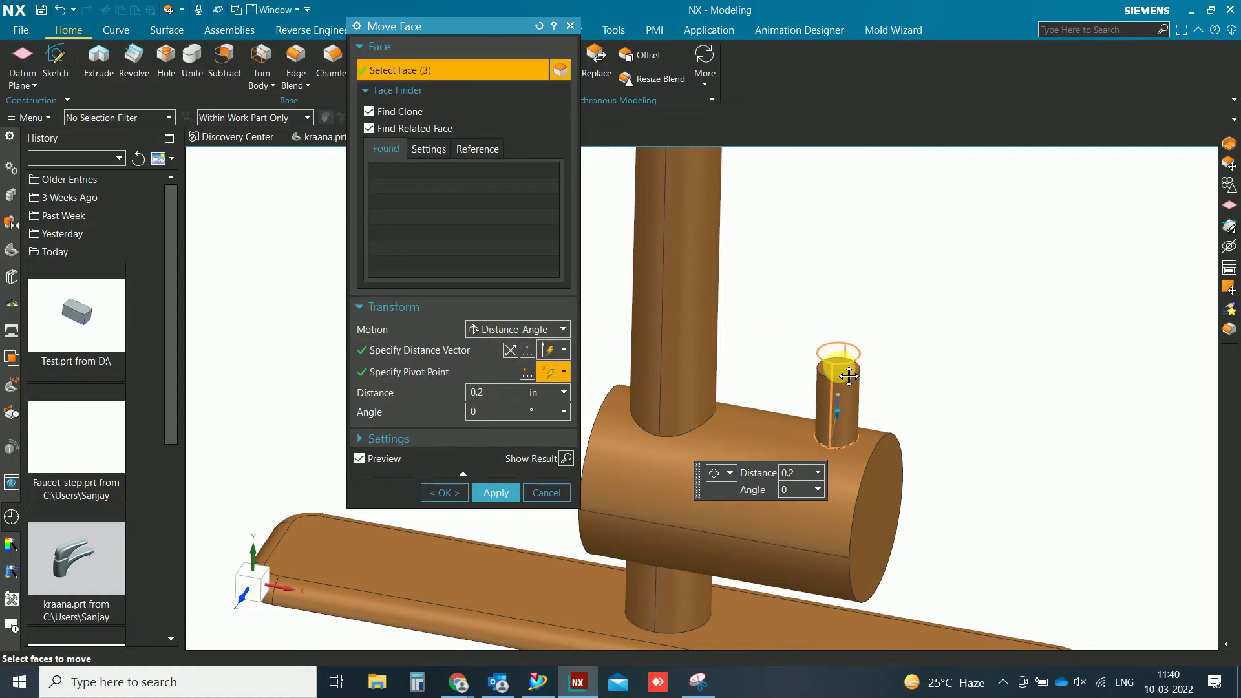
left_click(494, 494)
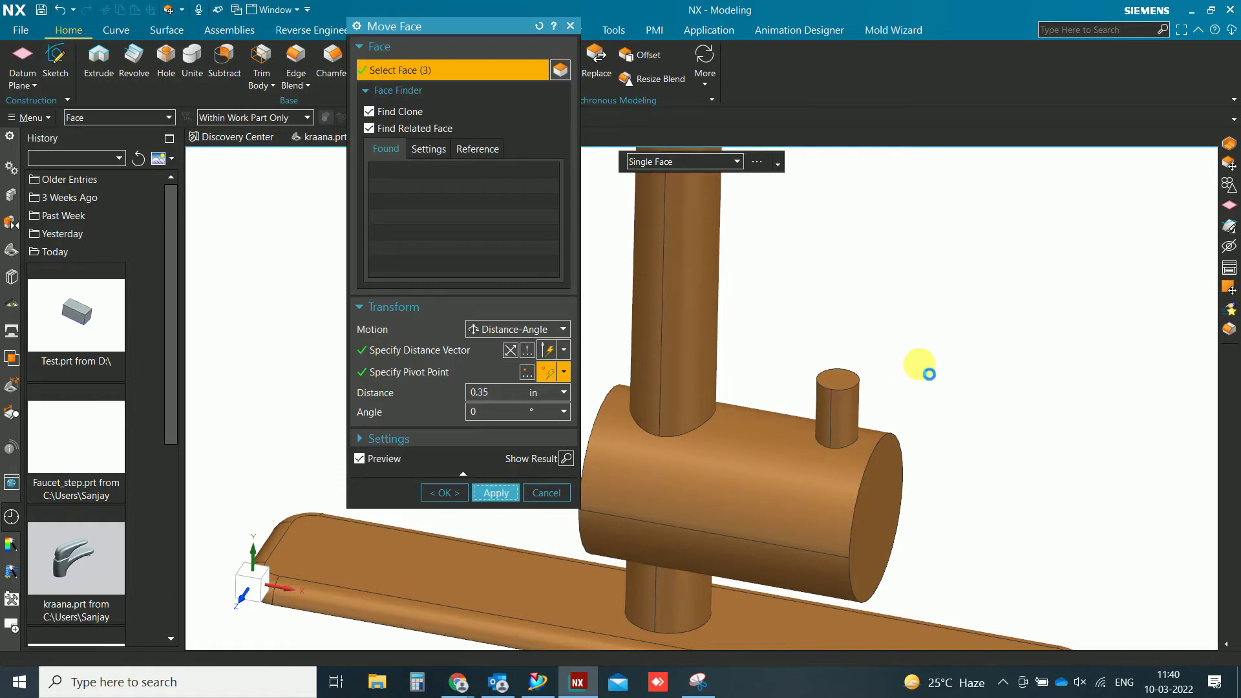
scroll(929, 381, "down", 4)
mouse_move(953, 385)
middle_mouse_down()
mouse_move(937, 299)
mouse_move(1053, 387)
middle_mouse_up()
- Extend the spout's end face by 0.8 in and close Move Face
scroll(684, 319, "up", 5)
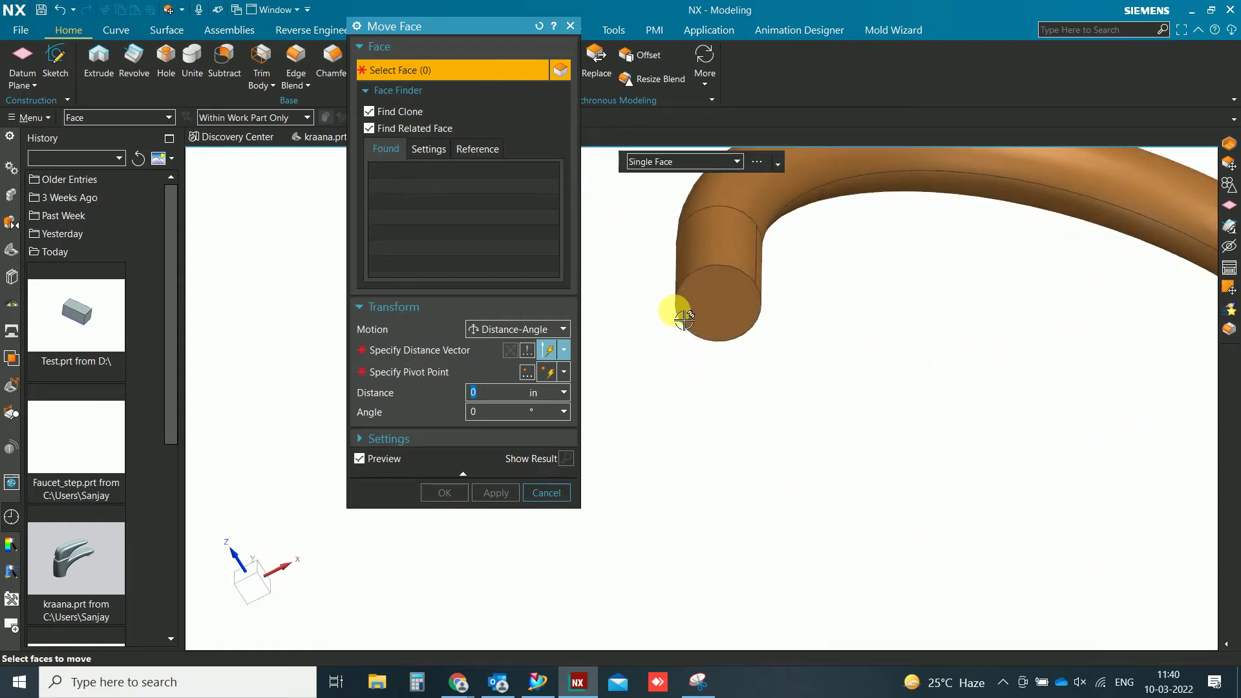
left_click(727, 312)
scroll(711, 362, "down", 3)
type("0.3")
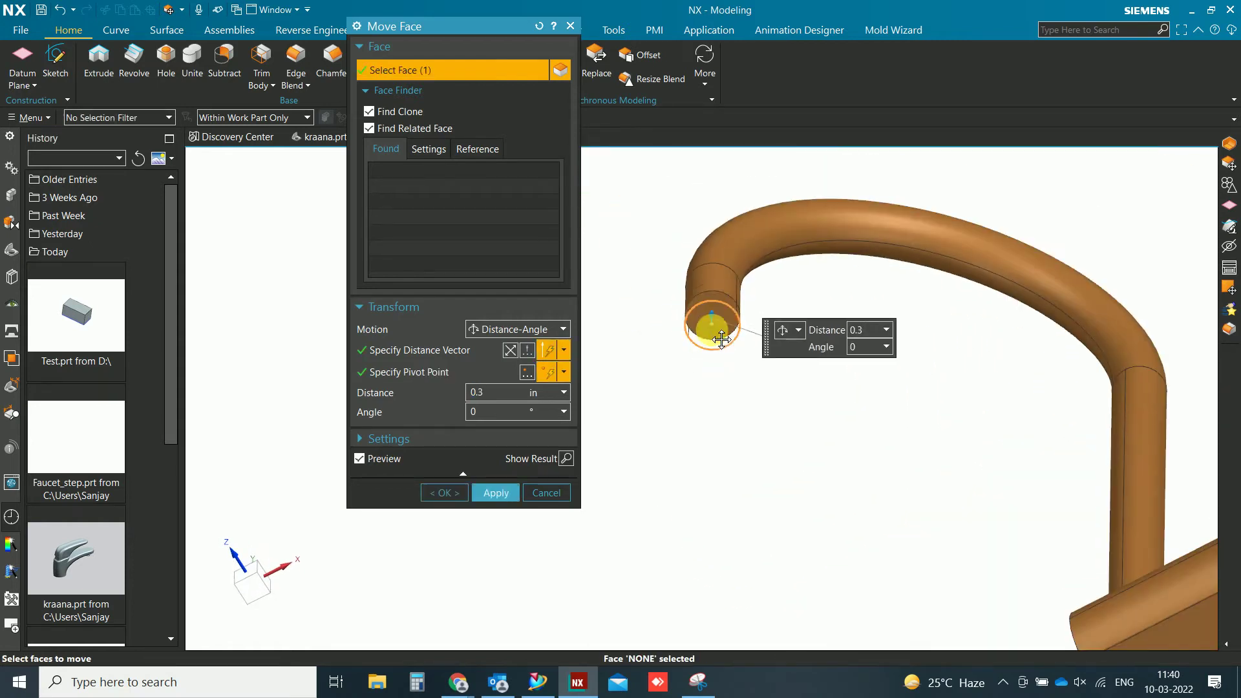
type("0.8")
left_click(496, 493)
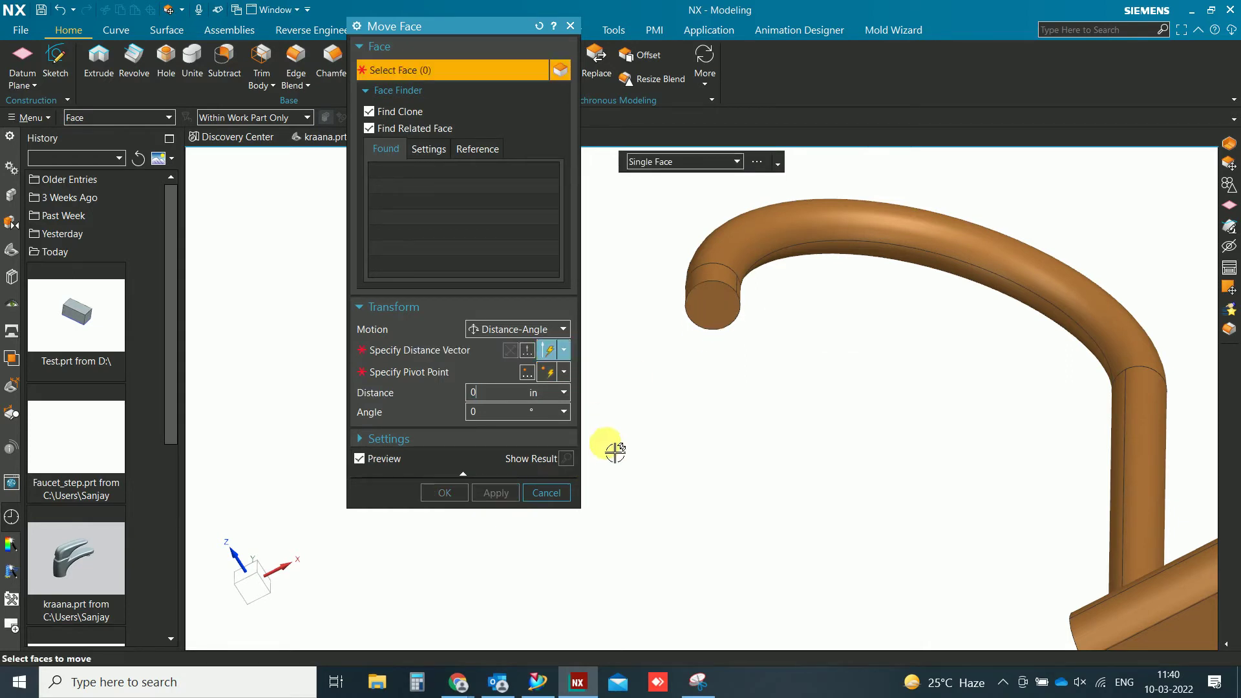
key("Escape")
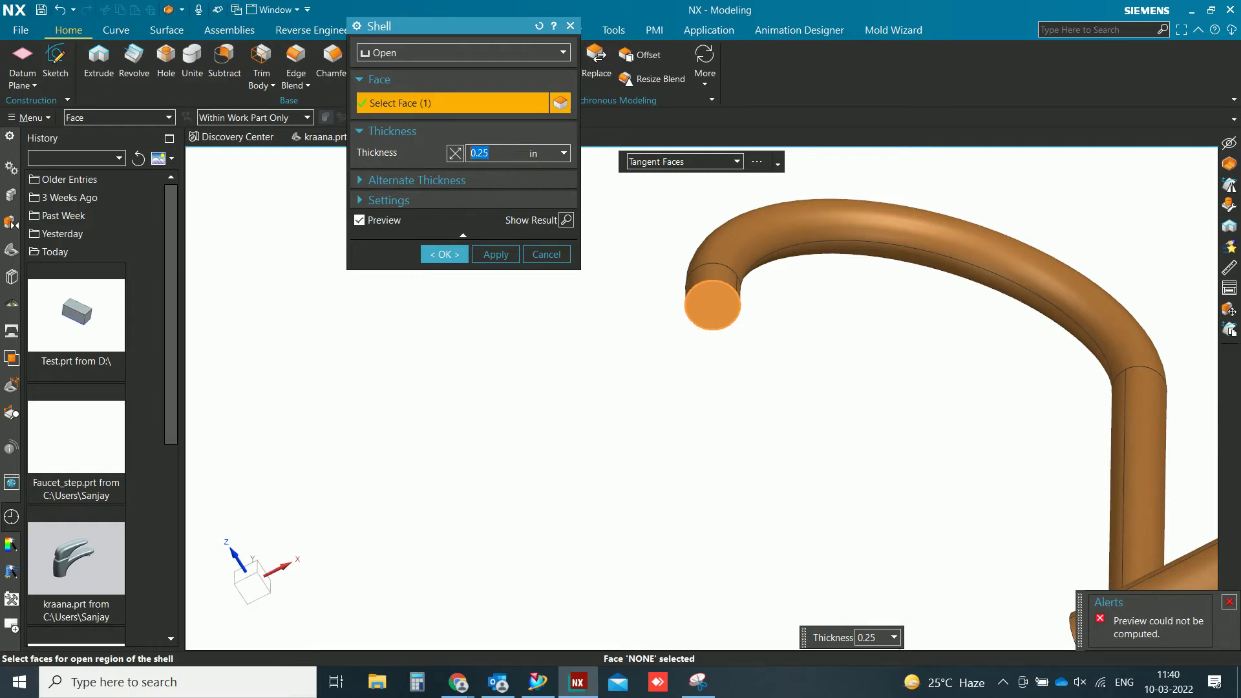
type(".1")
- Preview the 0.1 in open shell at the spout end and confirm it
left_click(564, 220)
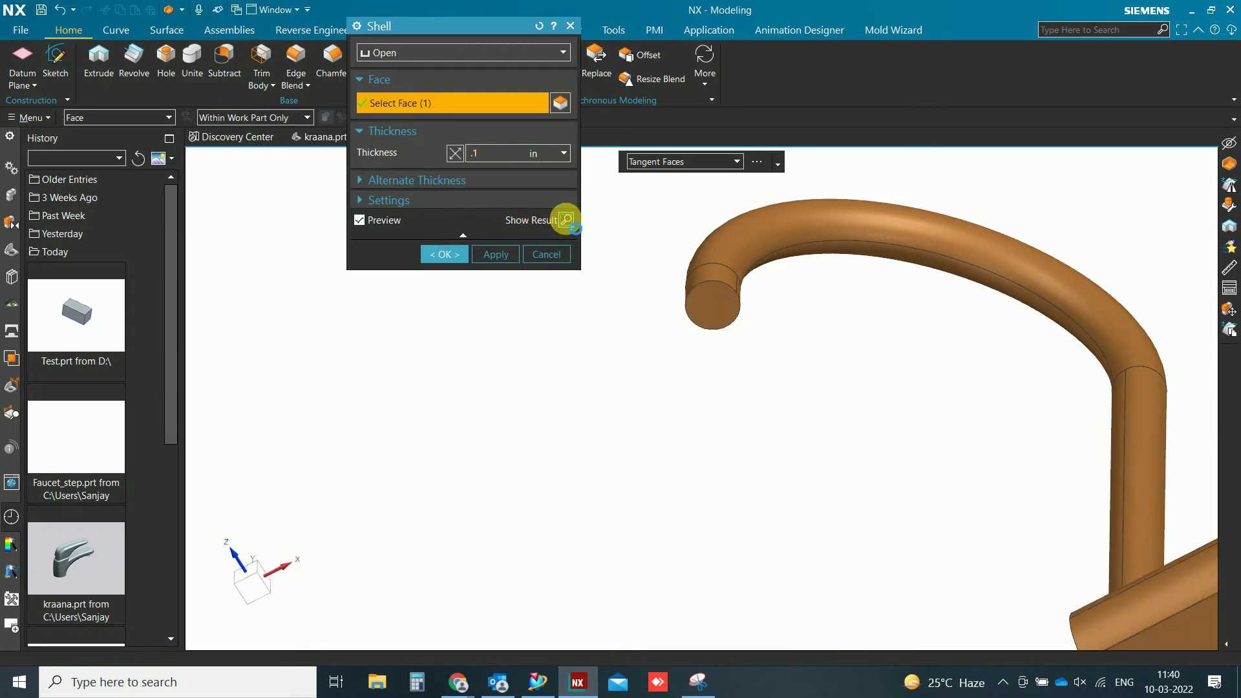
scroll(746, 382, "down", 3)
mouse_move(765, 368)
middle_mouse_down()
mouse_move(765, 459)
mouse_move(767, 379)
mouse_move(753, 407)
middle_mouse_up()
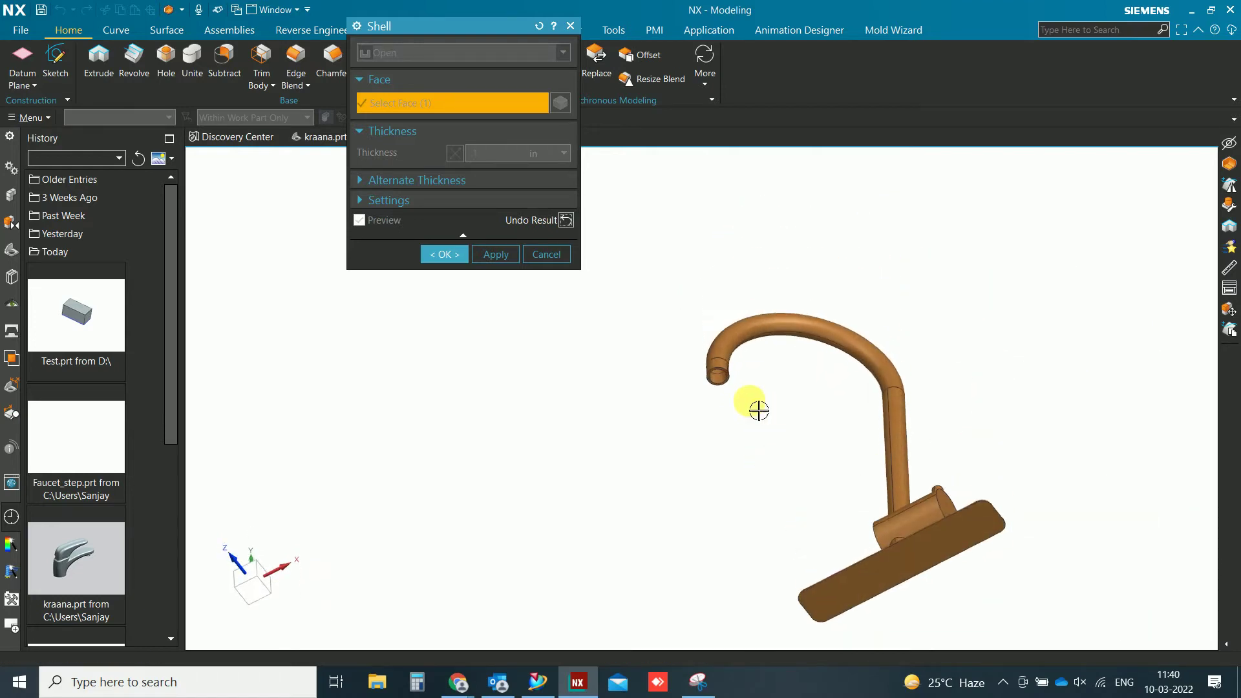
scroll(709, 355, "up", 3)
scroll(708, 359, "up", 3)
scroll(708, 359, "down", 5)
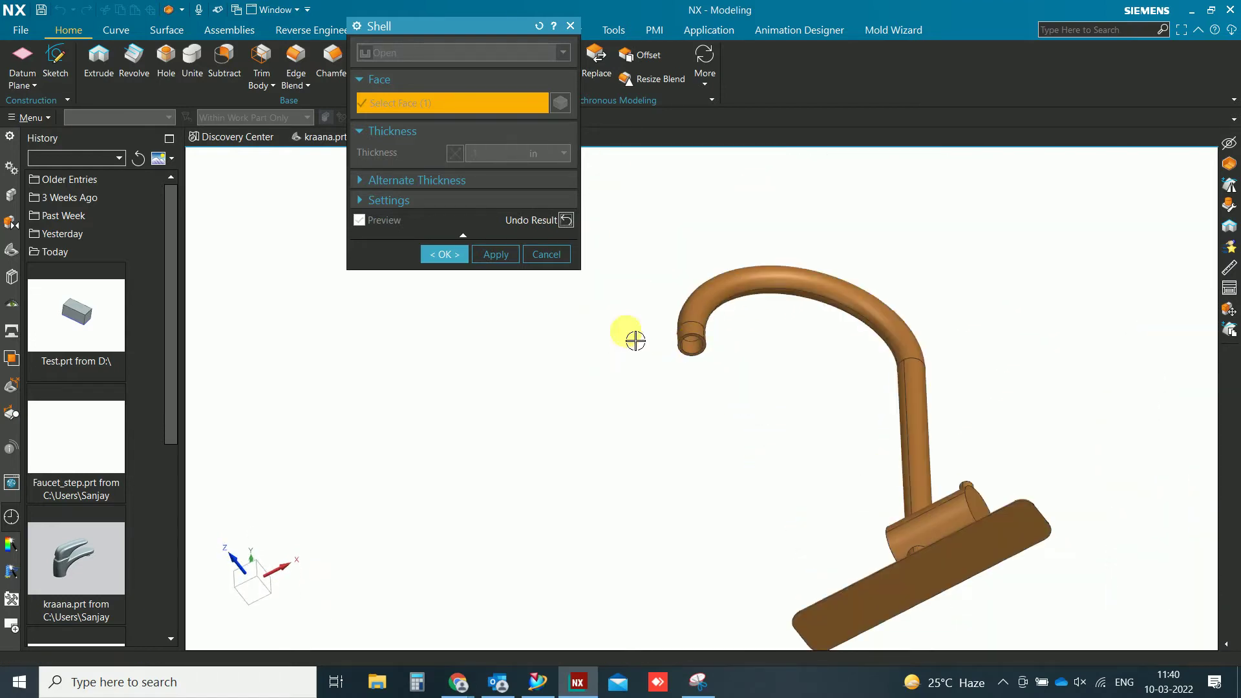
left_click(460, 258)
mouse_move(715, 407)
middle_mouse_down()
mouse_move(783, 435)
mouse_move(798, 510)
mouse_move(707, 420)
middle_mouse_up()
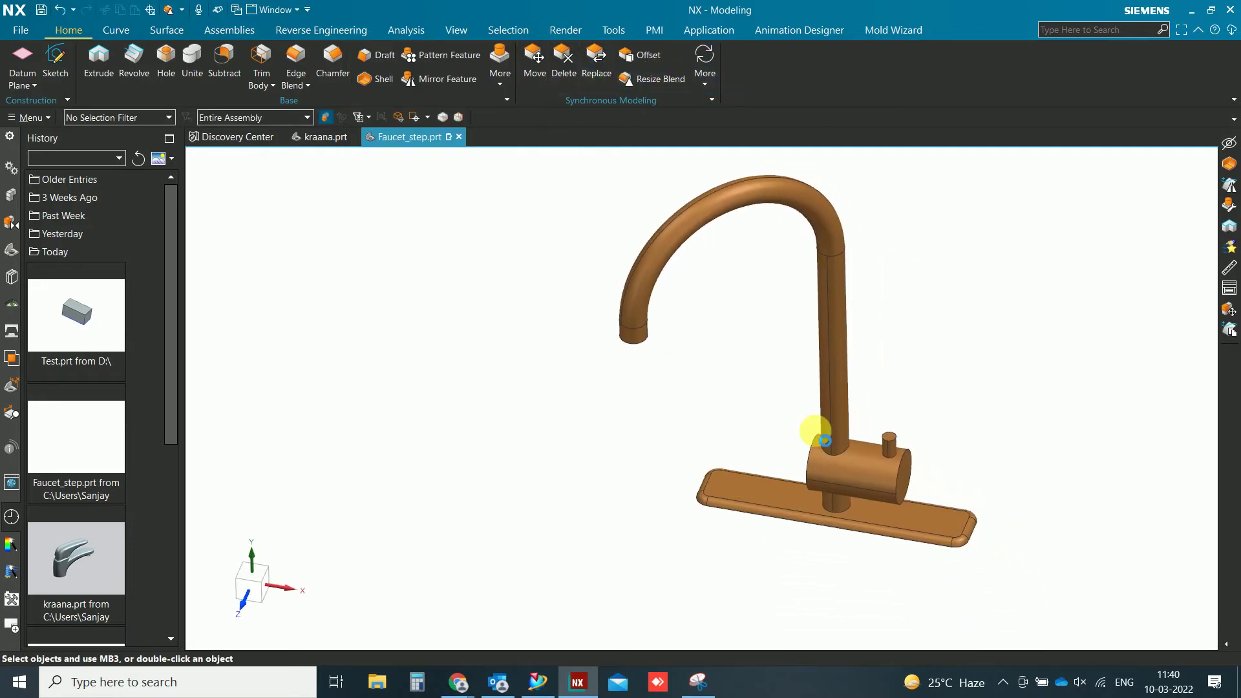
scroll(838, 536, "up", 3)
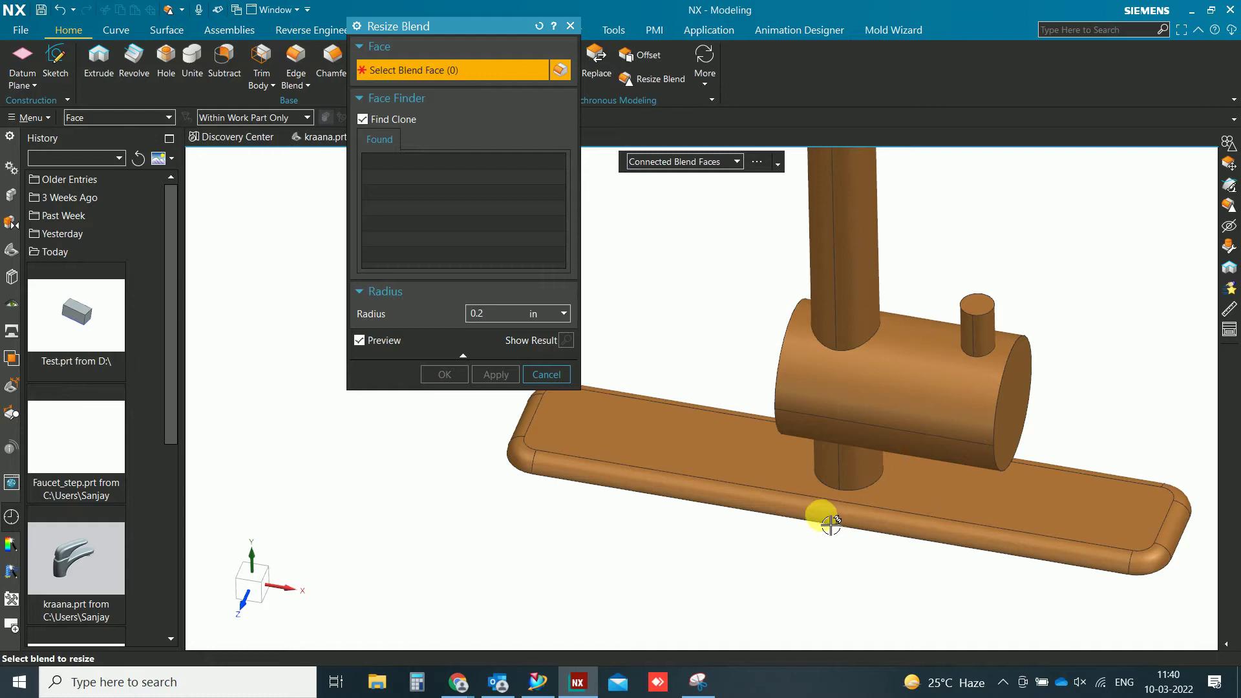
mouse_move(770, 517)
middle_mouse_down()
mouse_move(720, 552)
mouse_move(734, 570)
mouse_move(609, 532)
mouse_move(445, 390)
mouse_move(914, 601)
mouse_move(893, 543)
middle_mouse_up()
left_click(538, 378)
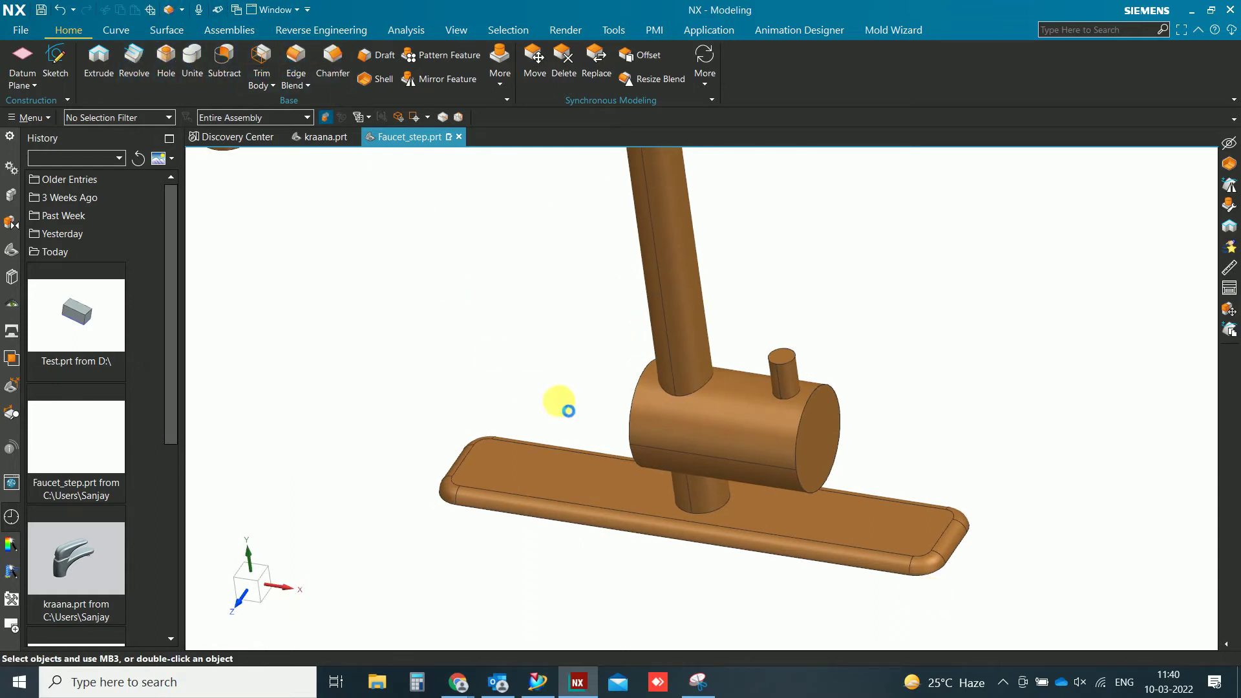
left_click(629, 405)
- Apply a 0.06 in symmetric chamfer to the mixer cylinder's end edge and close Chamfer
middle_click_drag(615, 410, 653, 409)
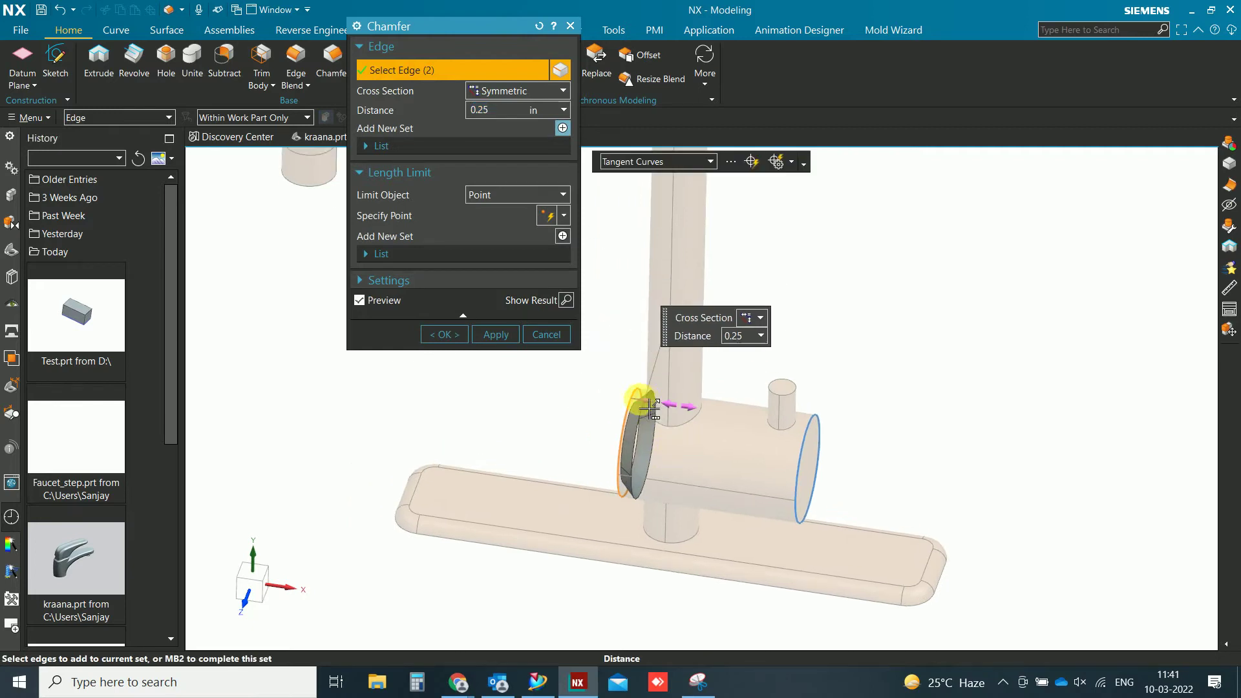
scroll(636, 397, "up", 3)
scroll(640, 396, "up", 3)
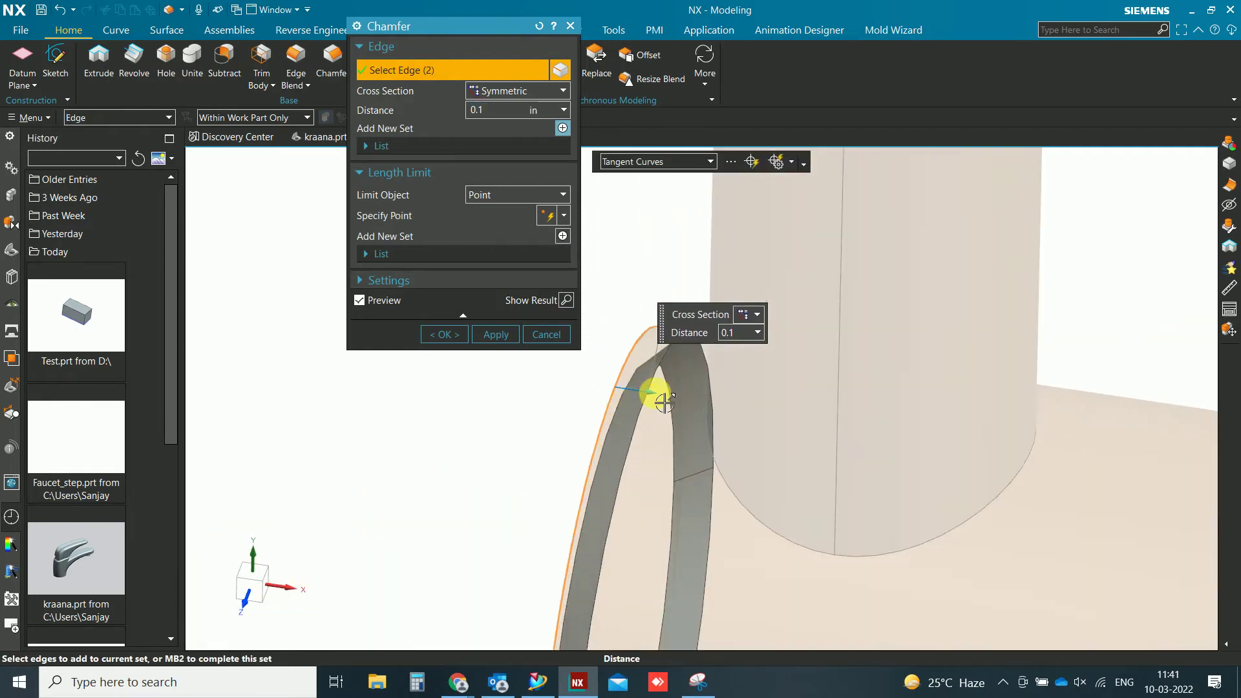
left_click_drag(655, 394, 635, 396)
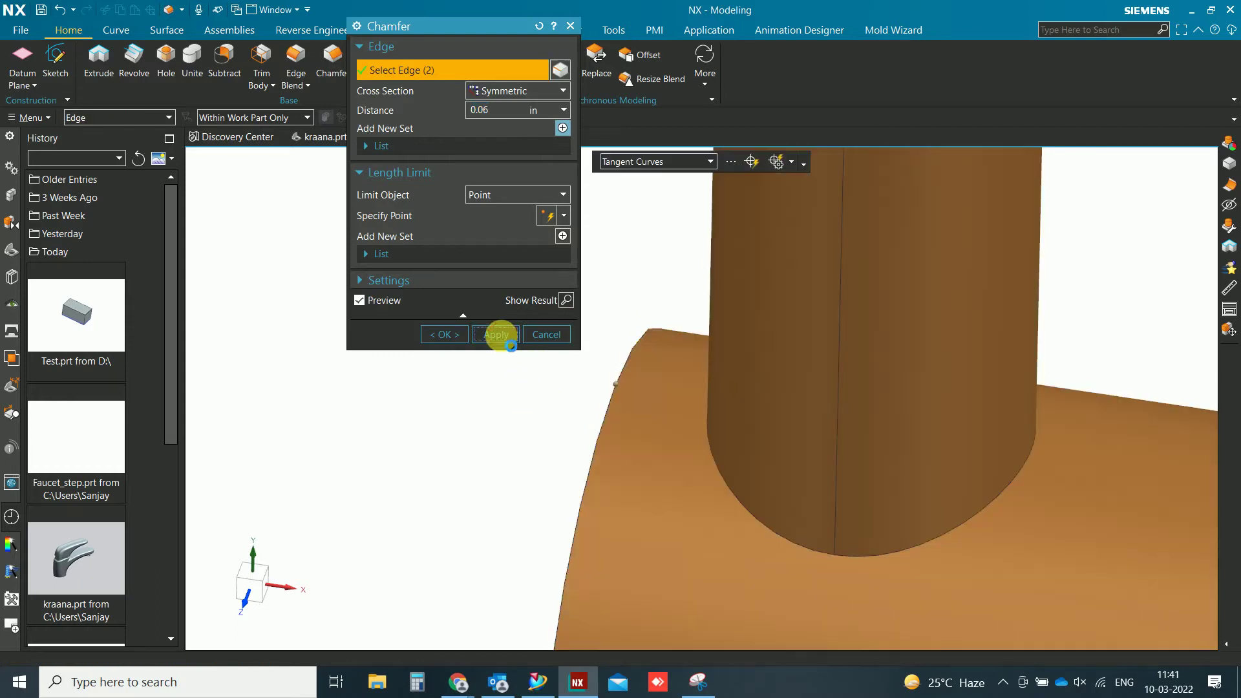
middle_click(644, 323)
scroll(643, 320, "down", 2)
scroll(627, 326, "down", 2)
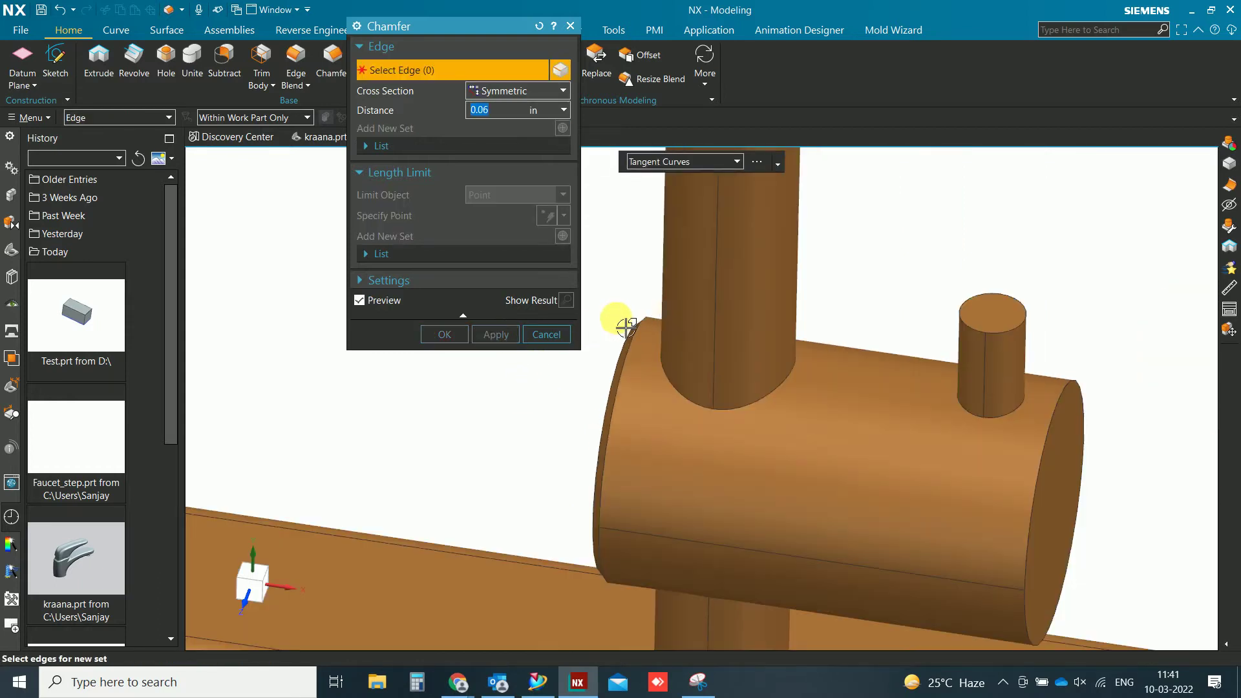
left_click(551, 336)
middle_click_drag(576, 346, 463, 309)
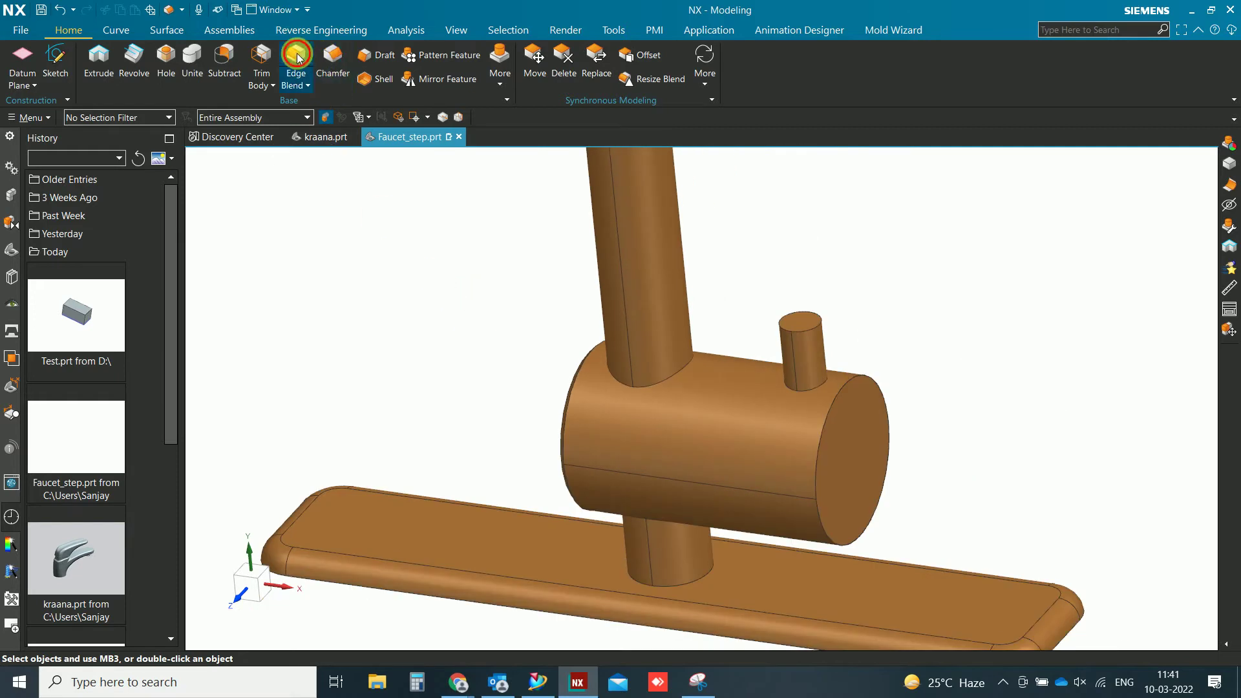
- Blend the cylinder end edge and the knob's top edge with 0.1 in radius rounds
key("b")
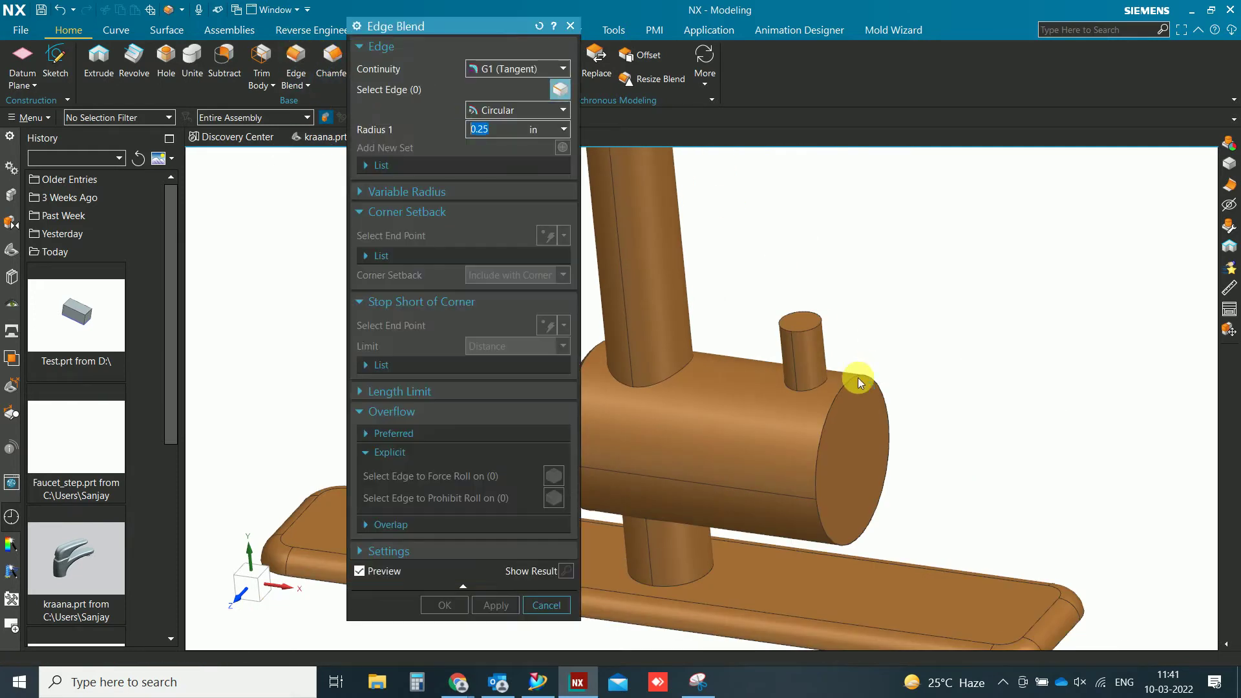
left_click(860, 388)
type("0.1")
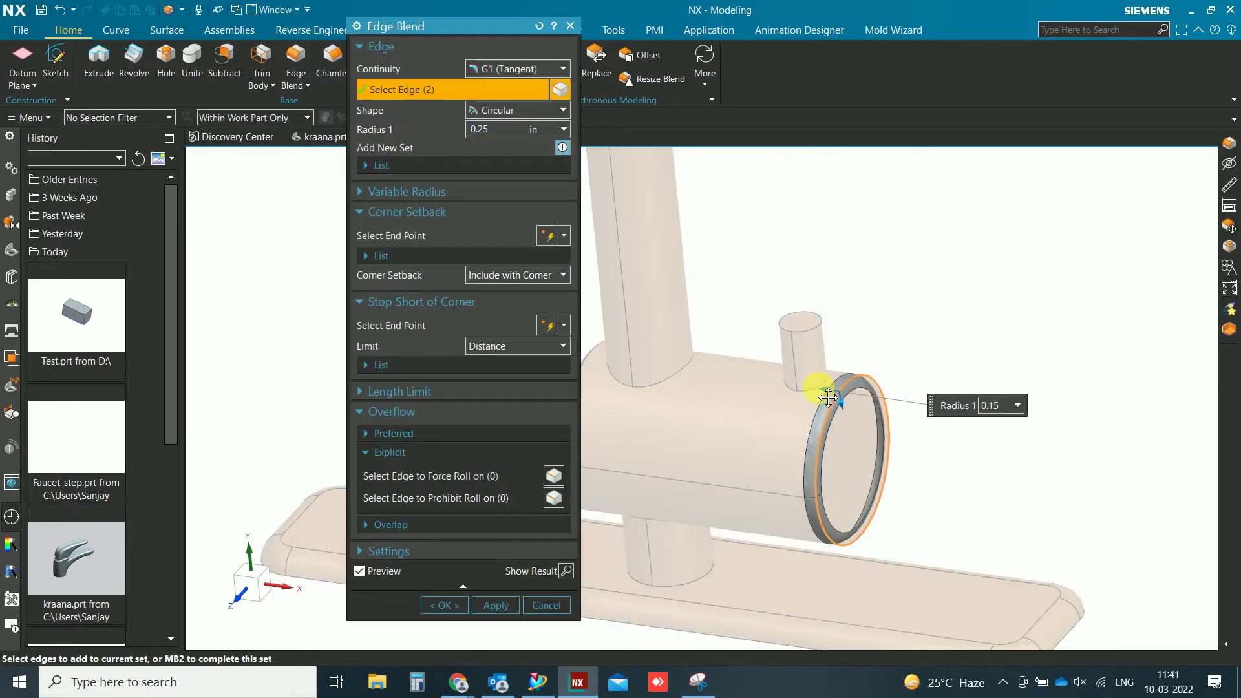
left_click(566, 570)
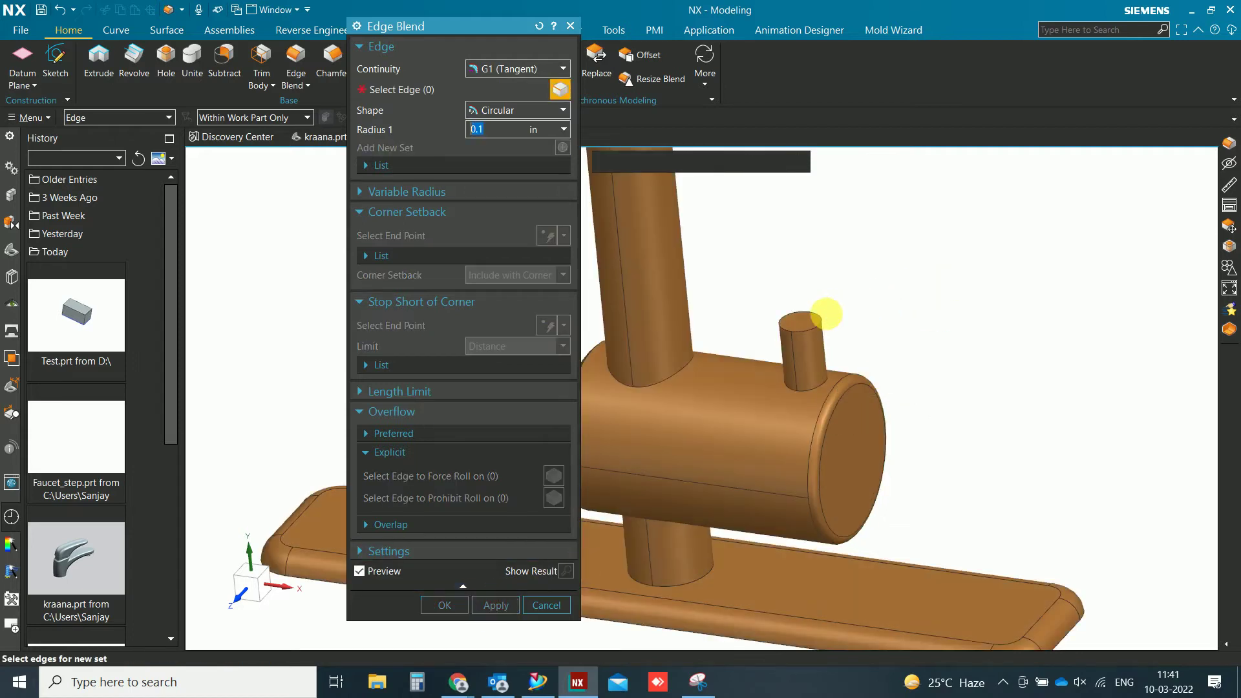
left_click(832, 328)
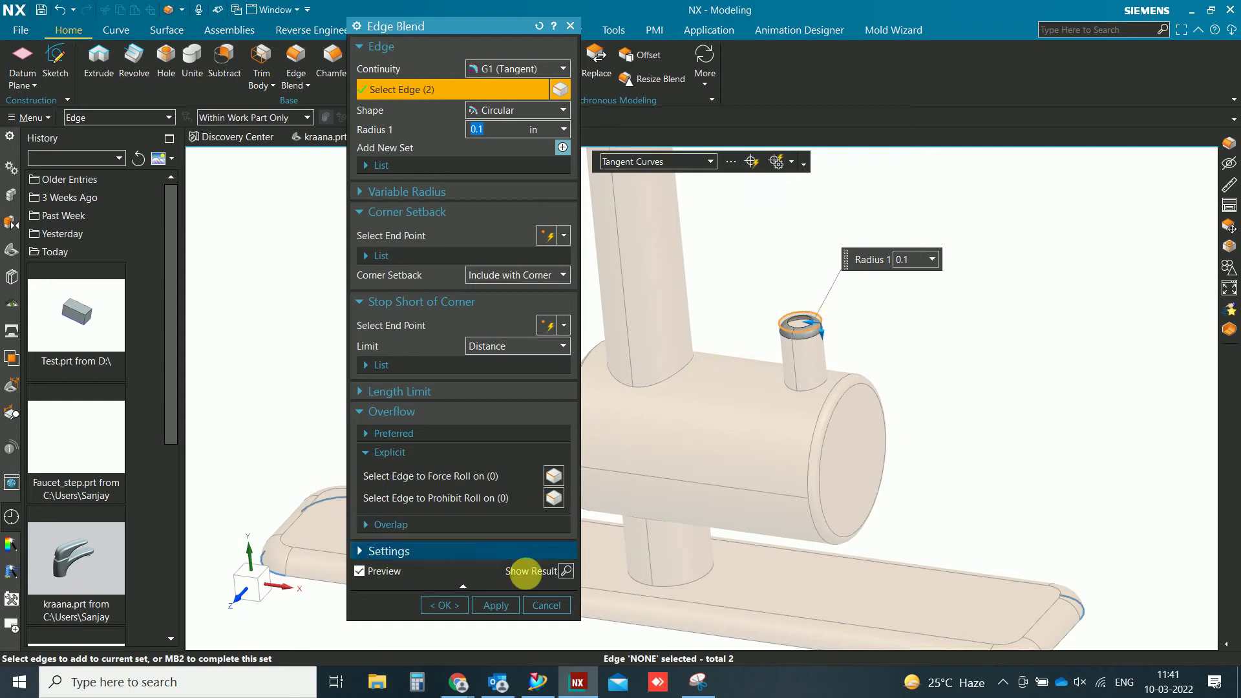
left_click(495, 605)
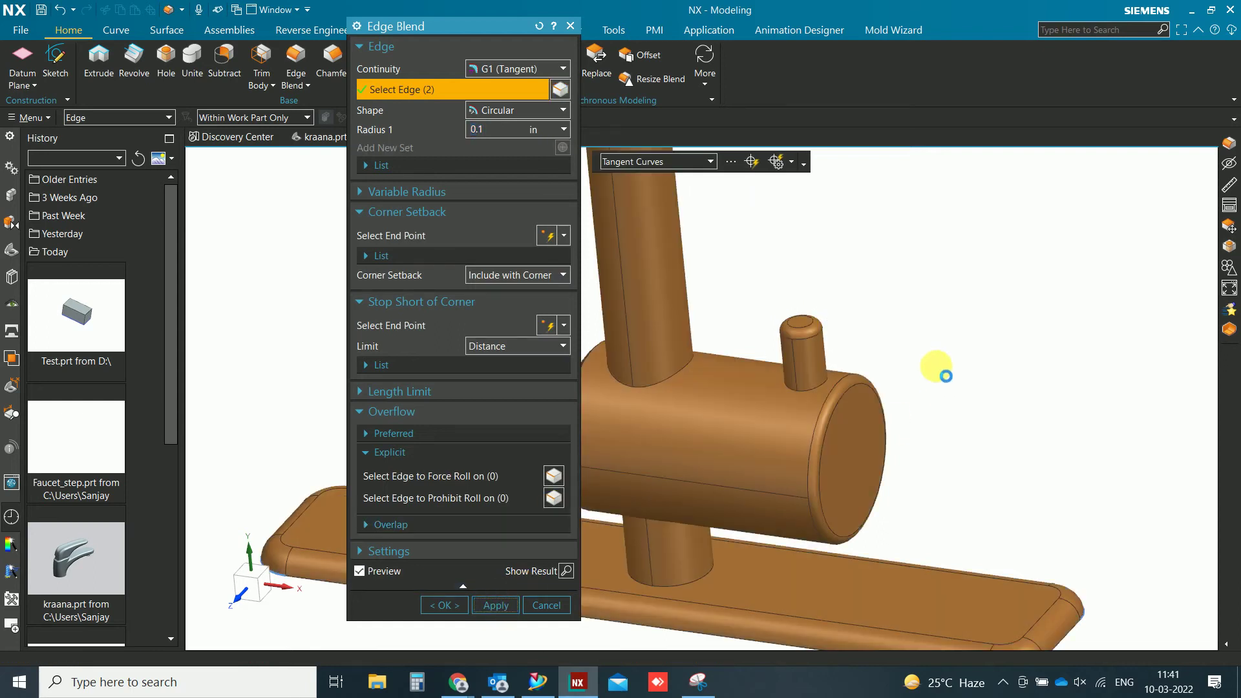
scroll(943, 372, "down", 5)
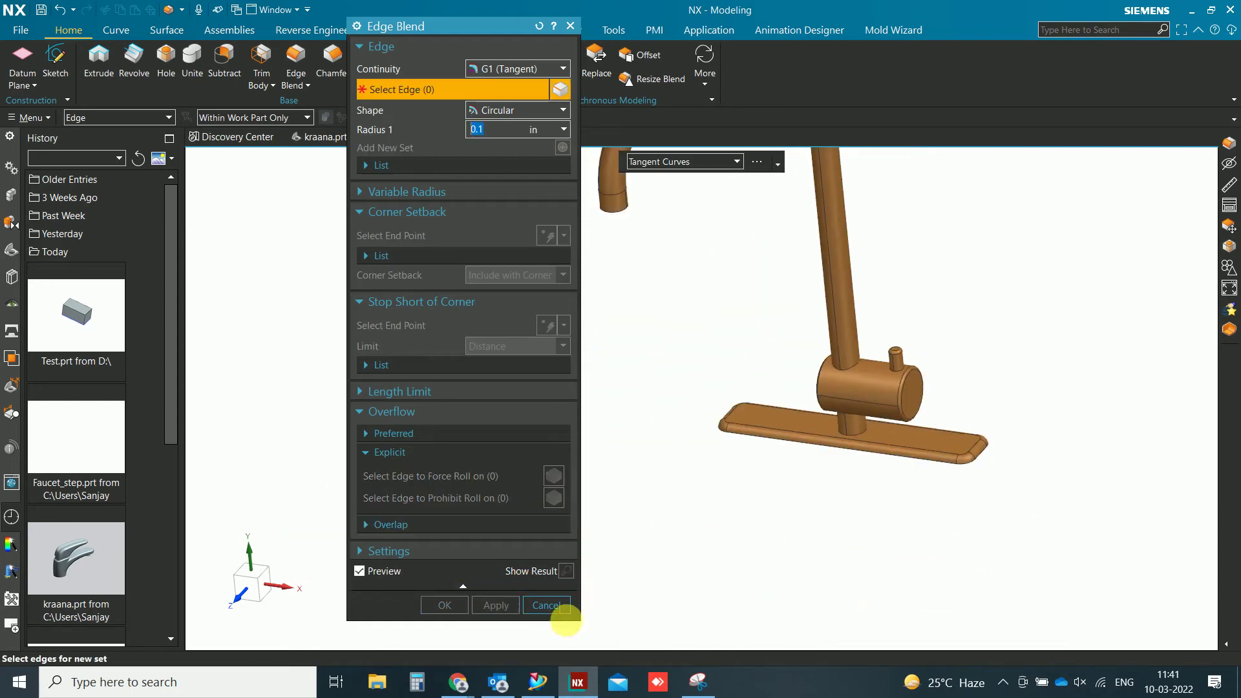
left_click(546, 605)
mouse_move(595, 552)
middle_mouse_down()
mouse_move(639, 537)
mouse_move(595, 540)
middle_mouse_up()
- Enter the Advanced Studio environment from the Render tab
scroll(598, 527, "up", 3)
scroll(562, 612, "down", 1)
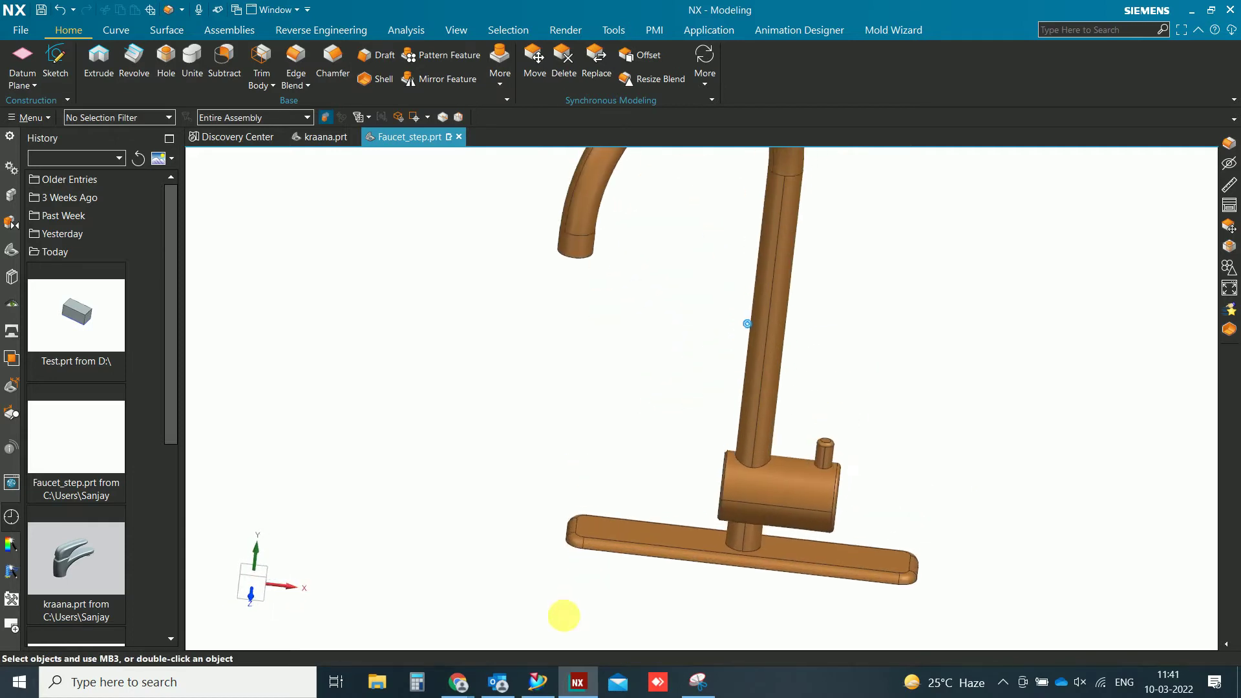
scroll(567, 584, "down", 2)
middle_click_drag(568, 584, 549, 460)
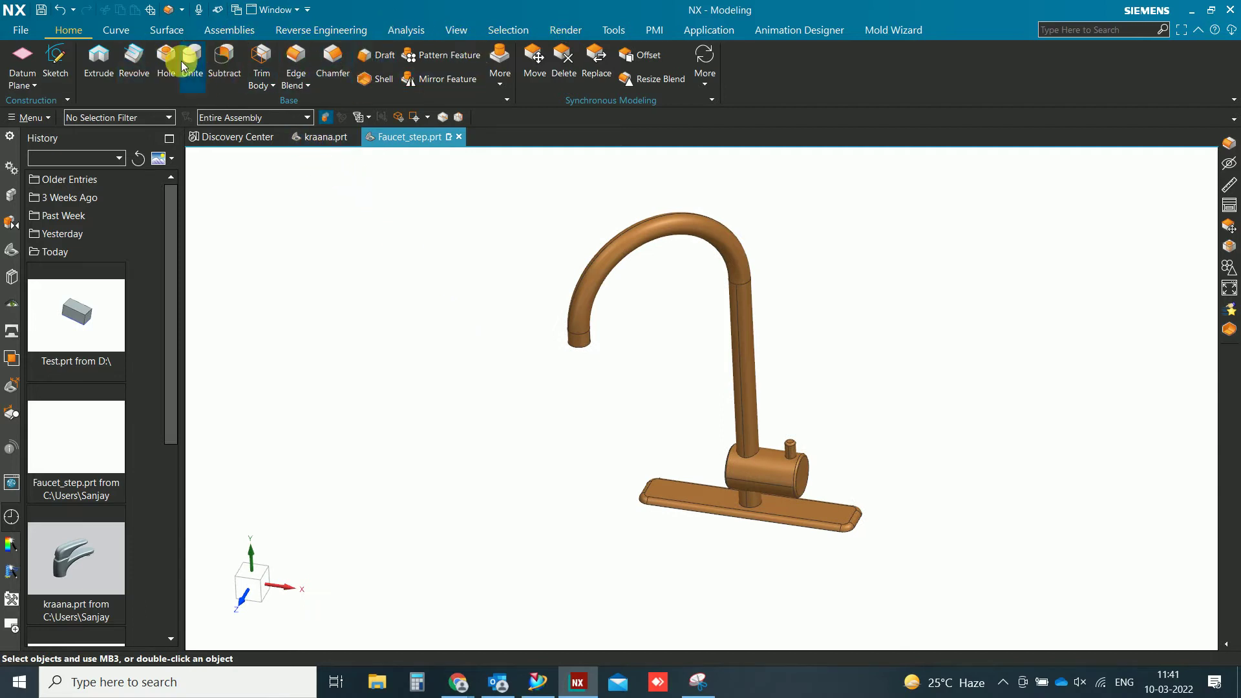
left_click(560, 29)
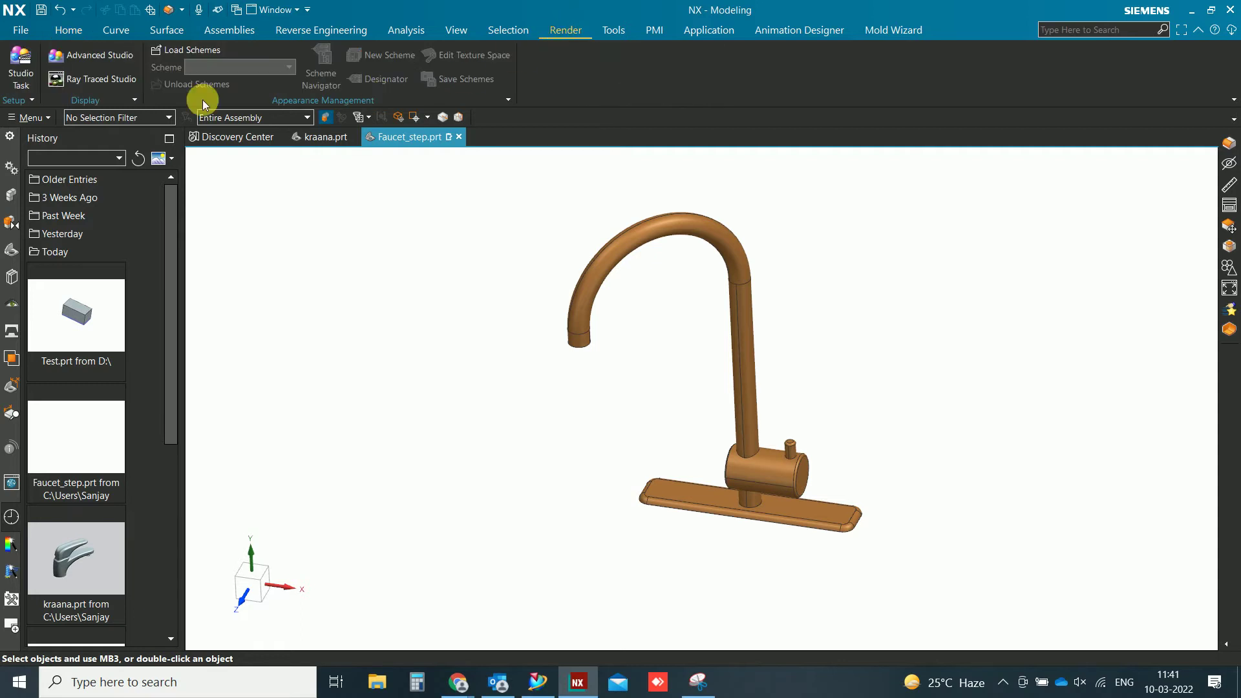
left_click(33, 76)
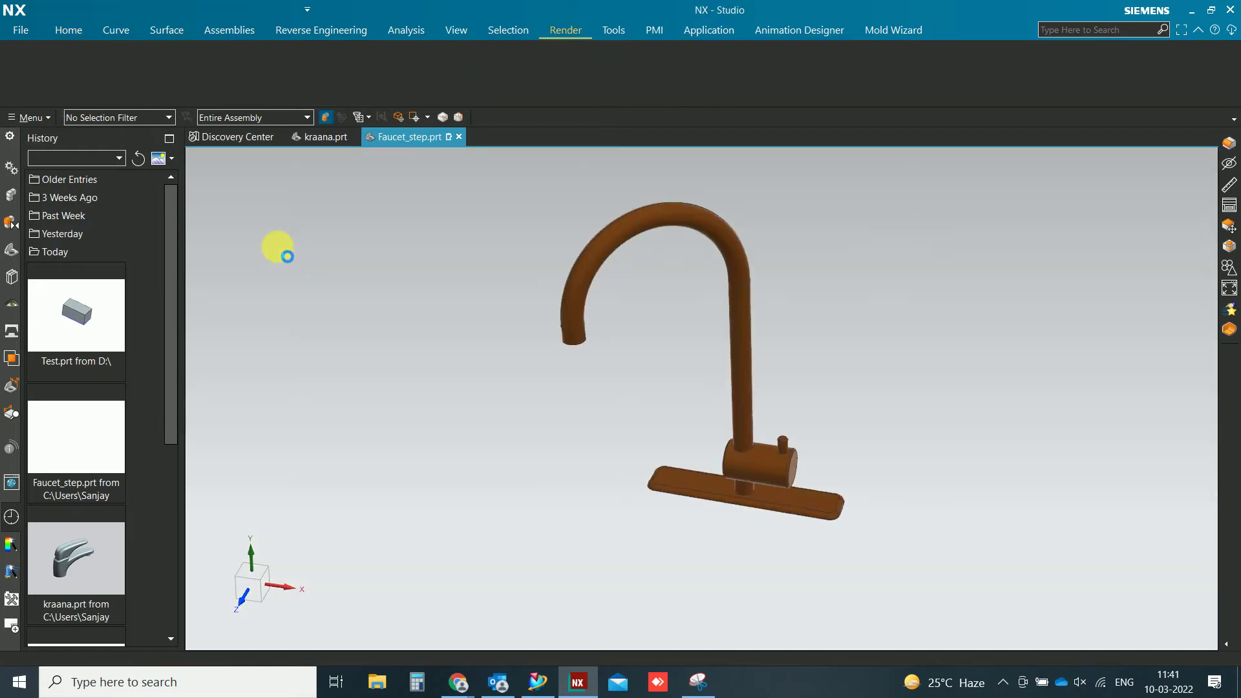
middle_click_drag(535, 409, 552, 348)
- Expand System Materials > Metals and drag Brass Cartridge onto the faucet
left_click(544, 72)
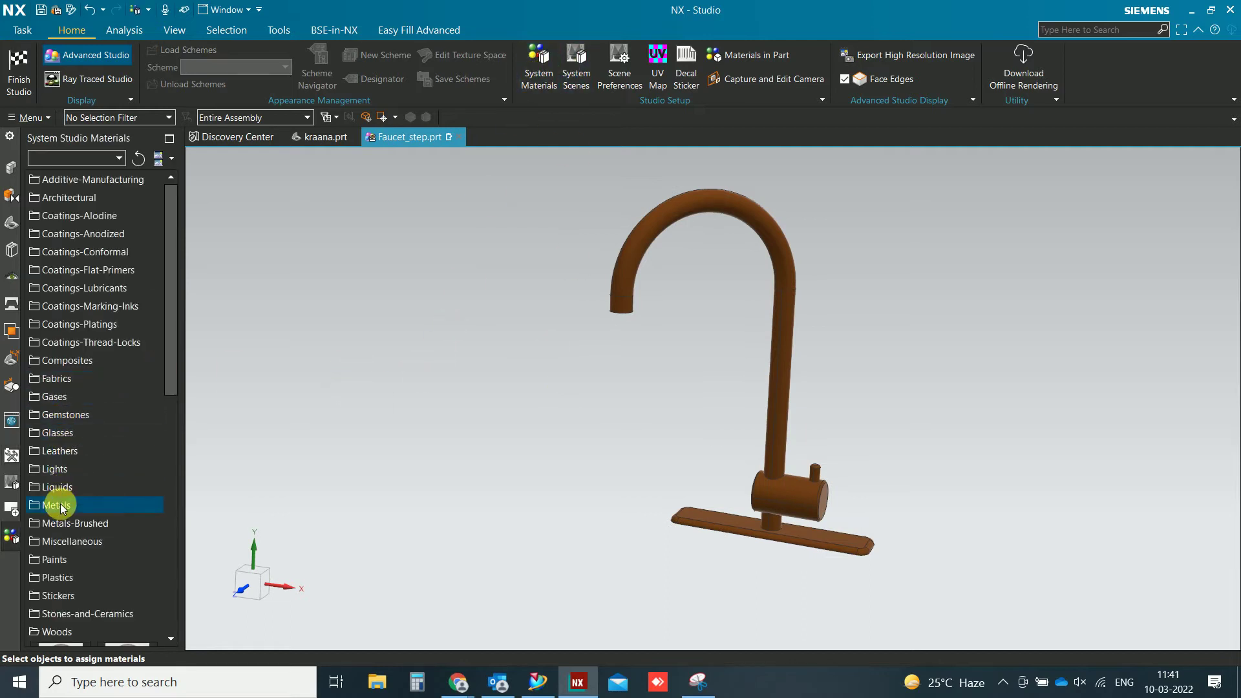
left_click(57, 505)
scroll(90, 469, "down", 5)
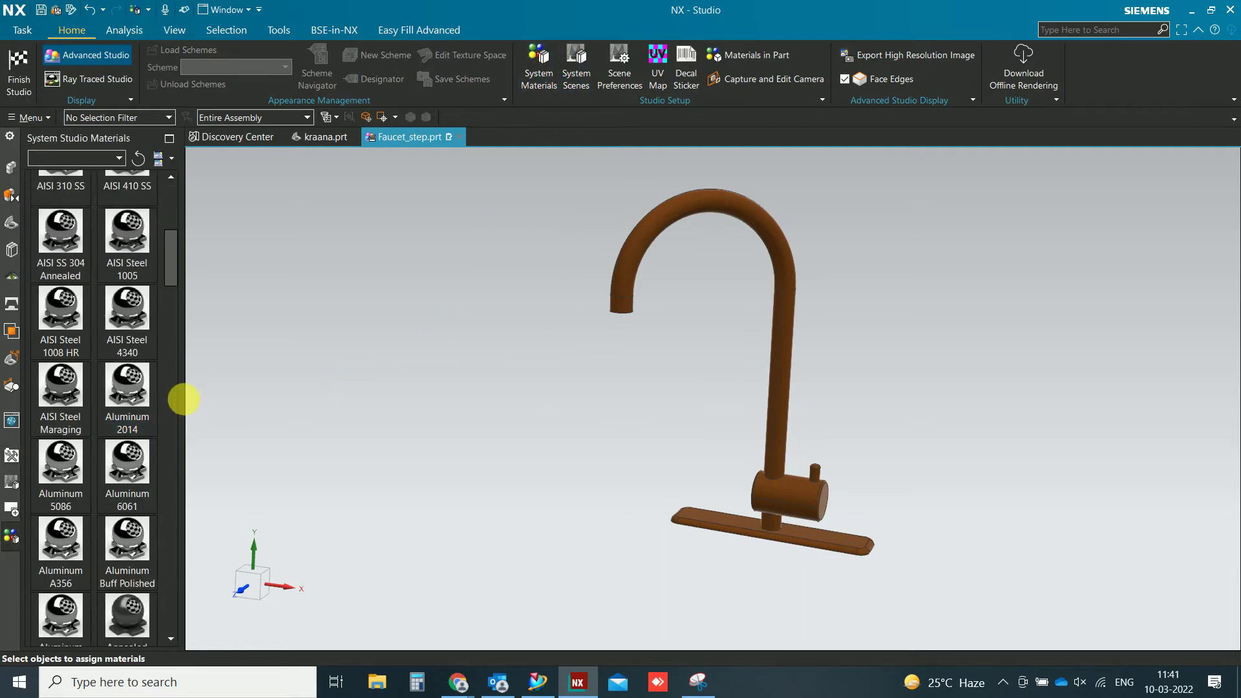
mouse_move(237, 401)
left_mouse_down()
mouse_move(409, 402)
mouse_move(410, 299)
mouse_move(405, 381)
left_mouse_up()
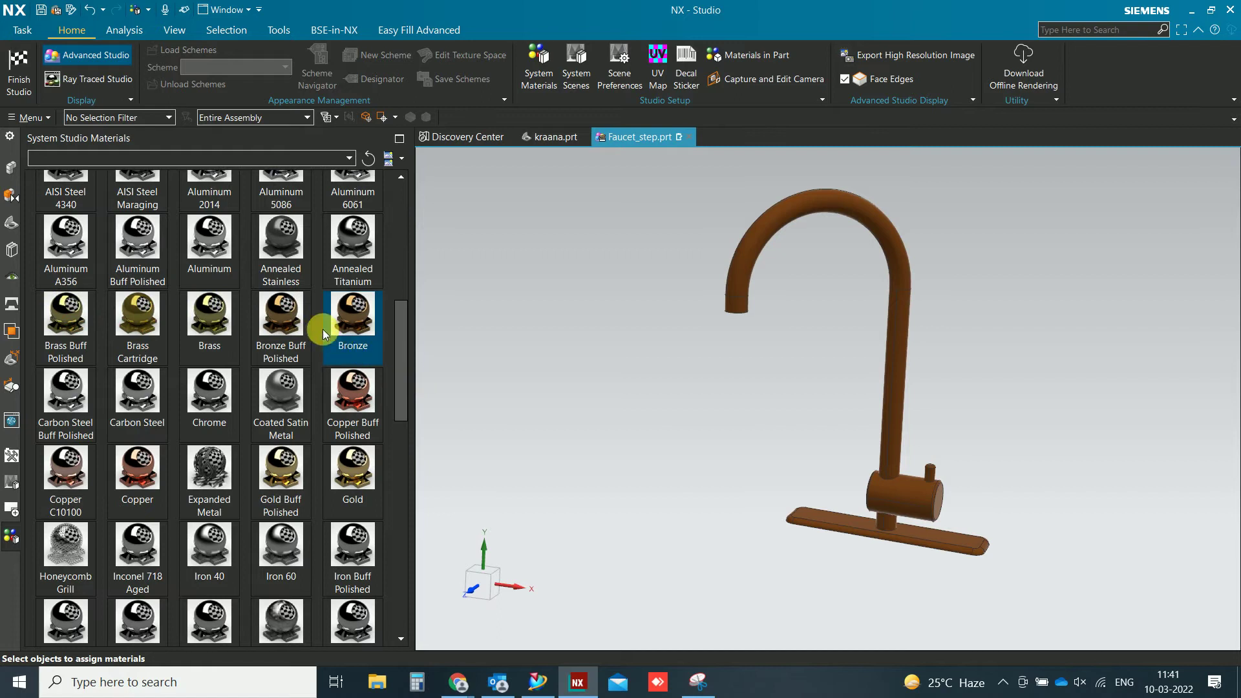
left_click_drag(137, 313, 742, 277)
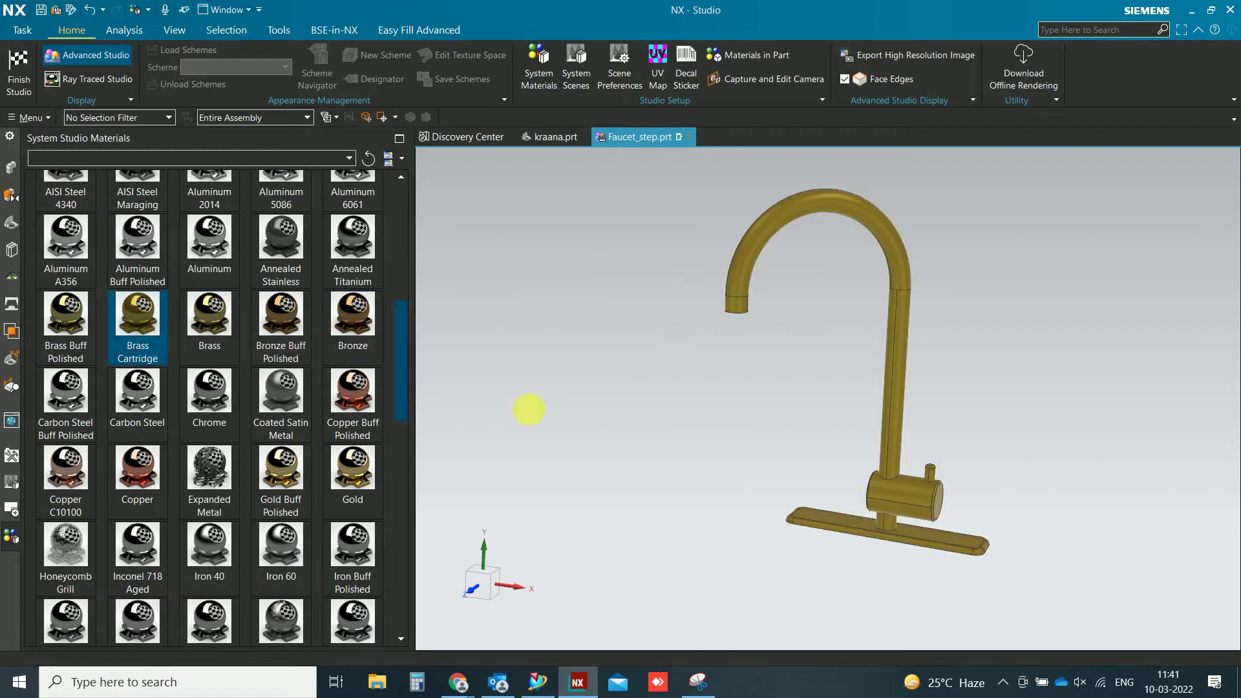
- Replace it with the Brass material and inspect the finish
middle_click_drag(679, 426, 646, 429)
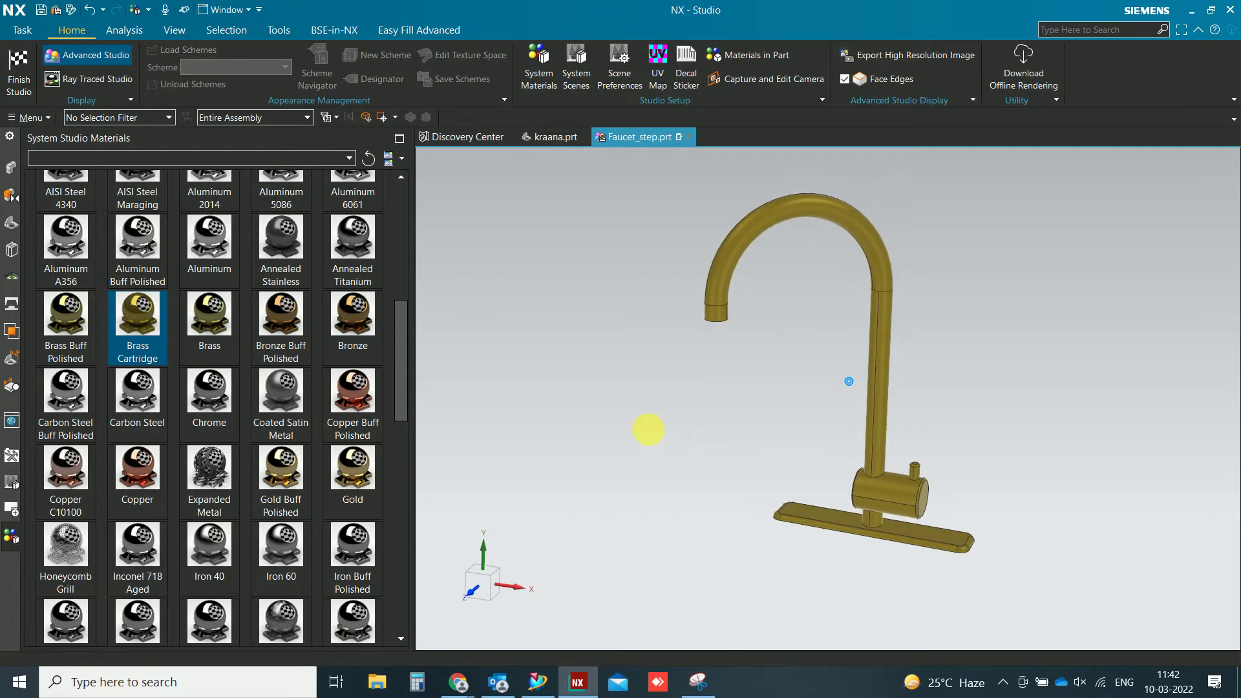
left_click(207, 347)
left_click_drag(207, 347, 728, 314)
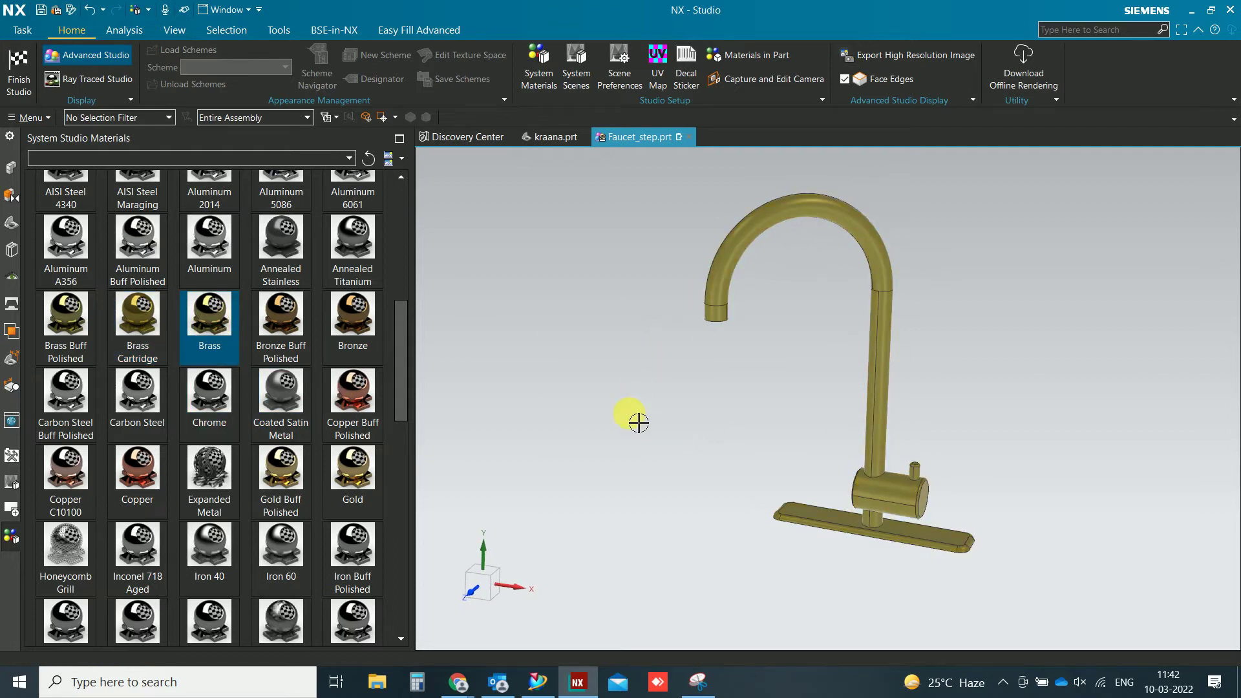
middle_click_drag(638, 421, 640, 438)
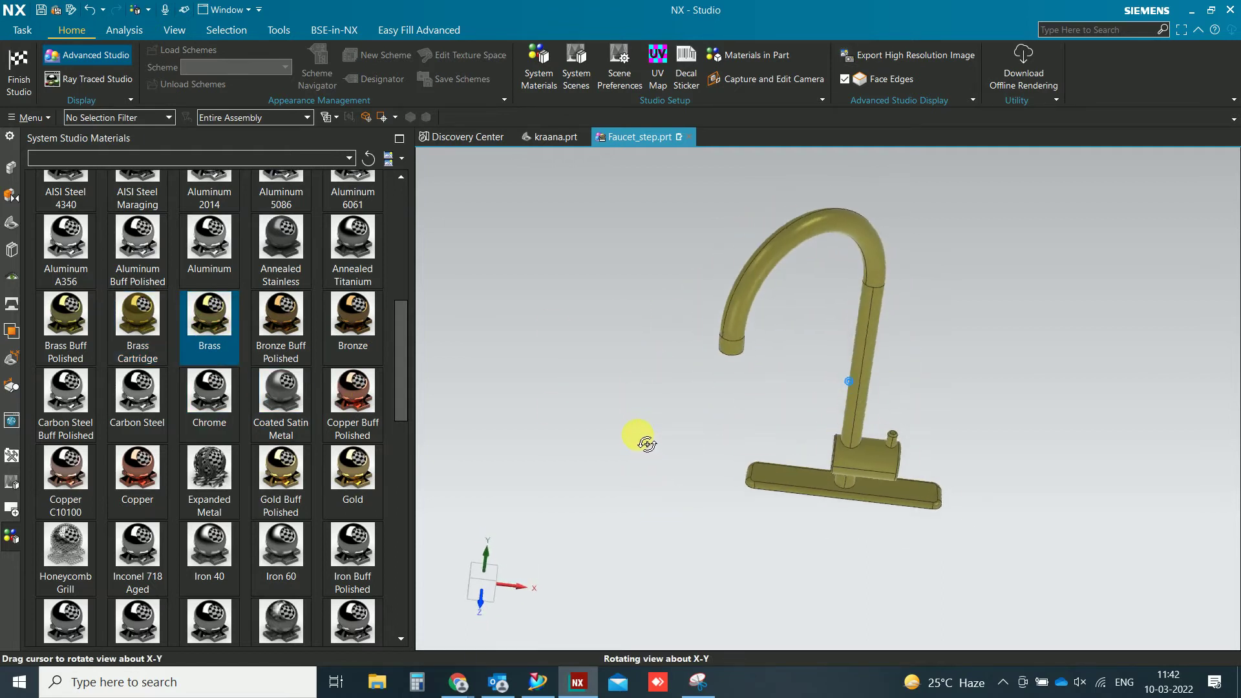
- Try the White Studio 2 and Abstract Studio 1 scenes from System Scenes
left_click(588, 67)
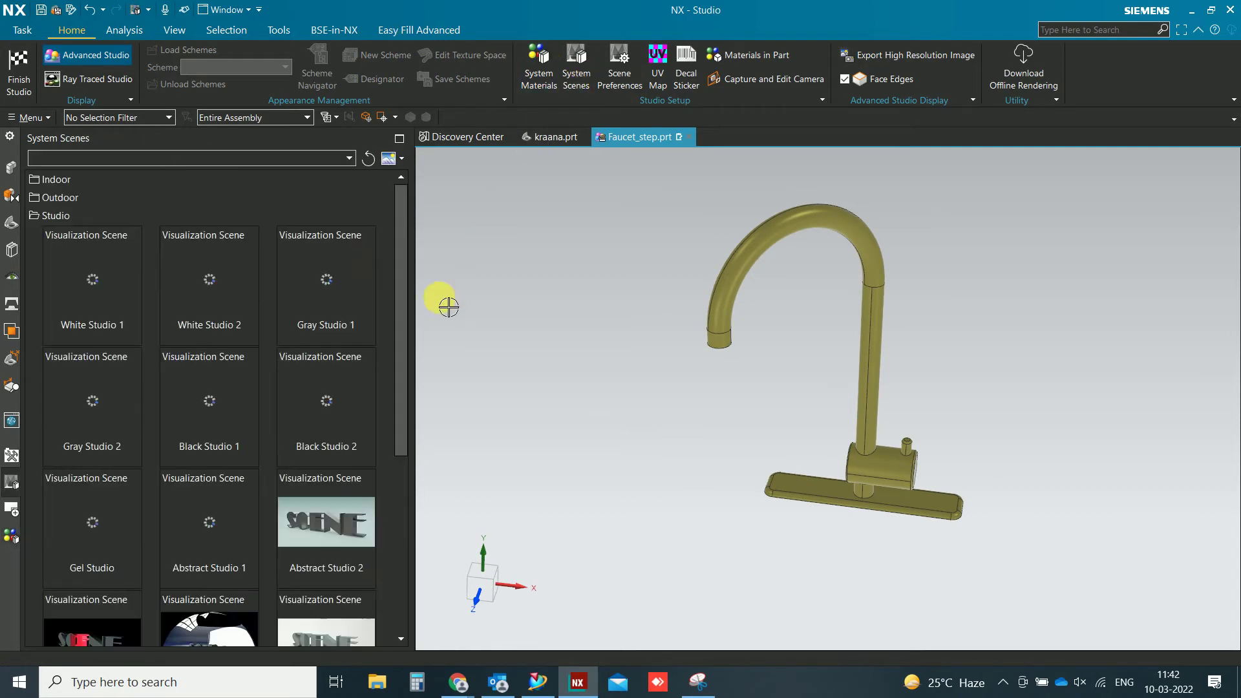
left_click(120, 310)
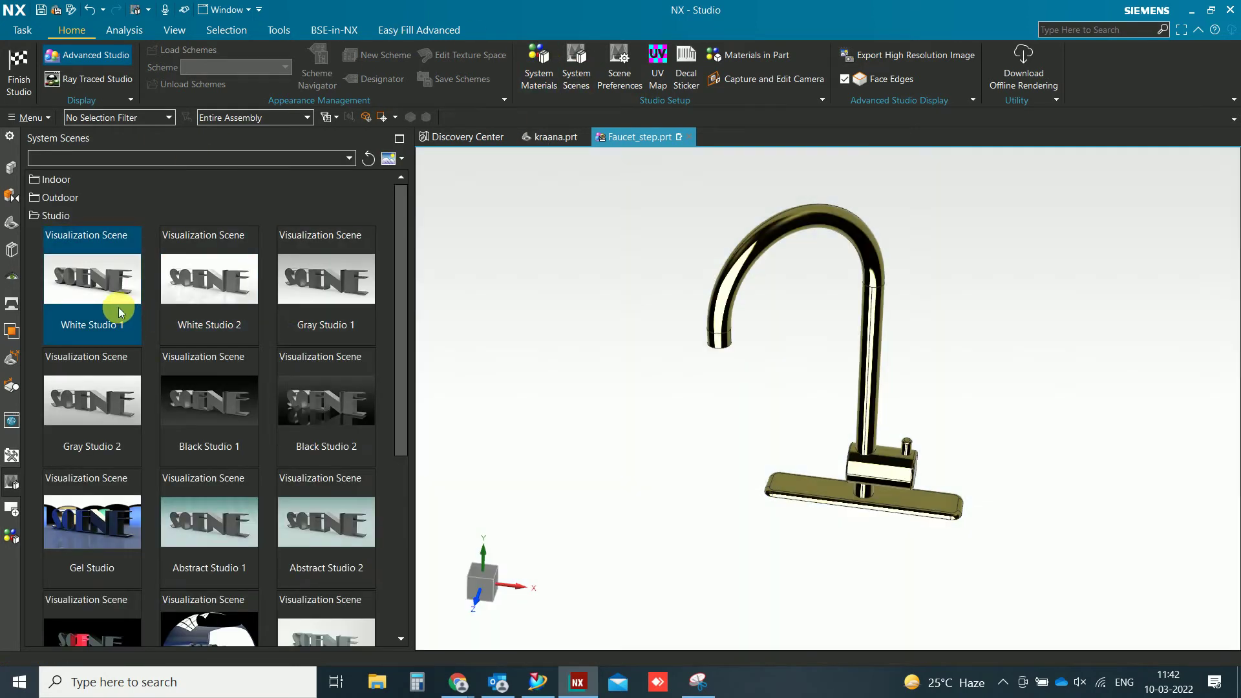
mouse_move(673, 415)
middle_mouse_down()
mouse_move(793, 458)
mouse_move(689, 437)
mouse_move(716, 499)
mouse_move(690, 455)
mouse_move(705, 499)
middle_mouse_up()
left_click(240, 304)
left_click(210, 537)
- Settle on the Soft Lighting Studio scene and orbit the faucet in it
mouse_move(660, 455)
middle_mouse_down()
mouse_move(596, 438)
mouse_move(646, 467)
middle_mouse_up()
scroll(364, 491, "down", 5)
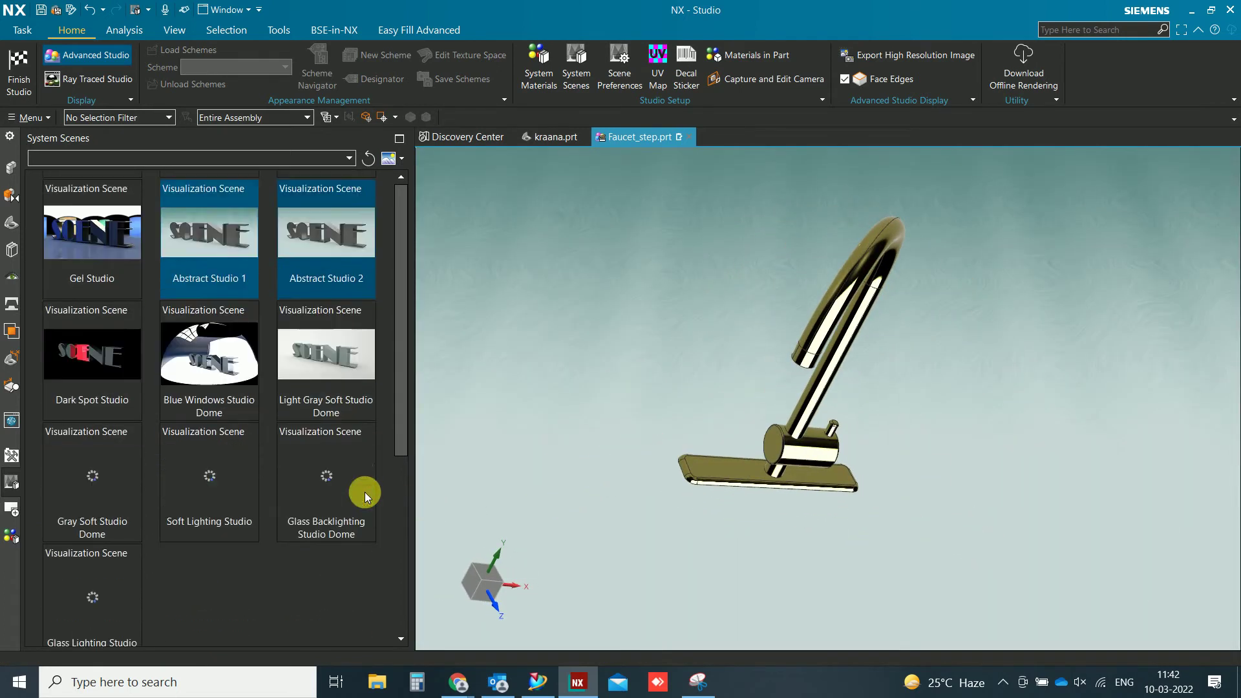
left_click(199, 478)
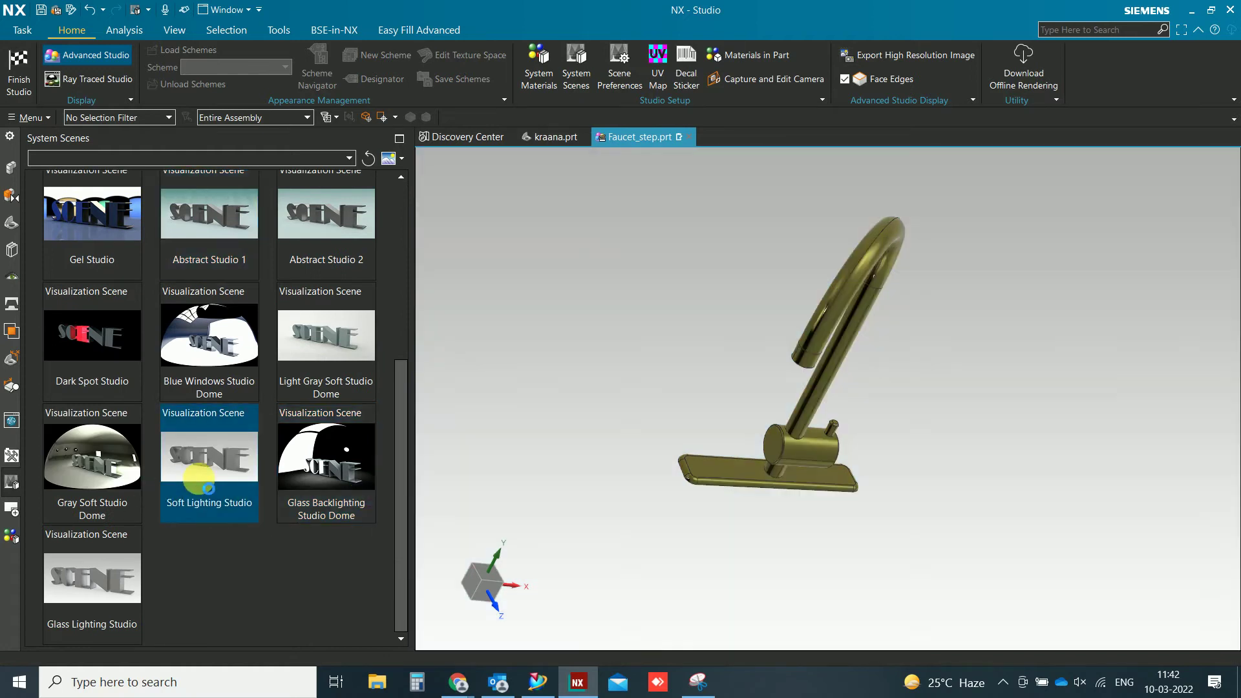
mouse_move(640, 477)
middle_mouse_down()
mouse_move(590, 435)
mouse_move(619, 464)
mouse_move(601, 459)
middle_mouse_up()
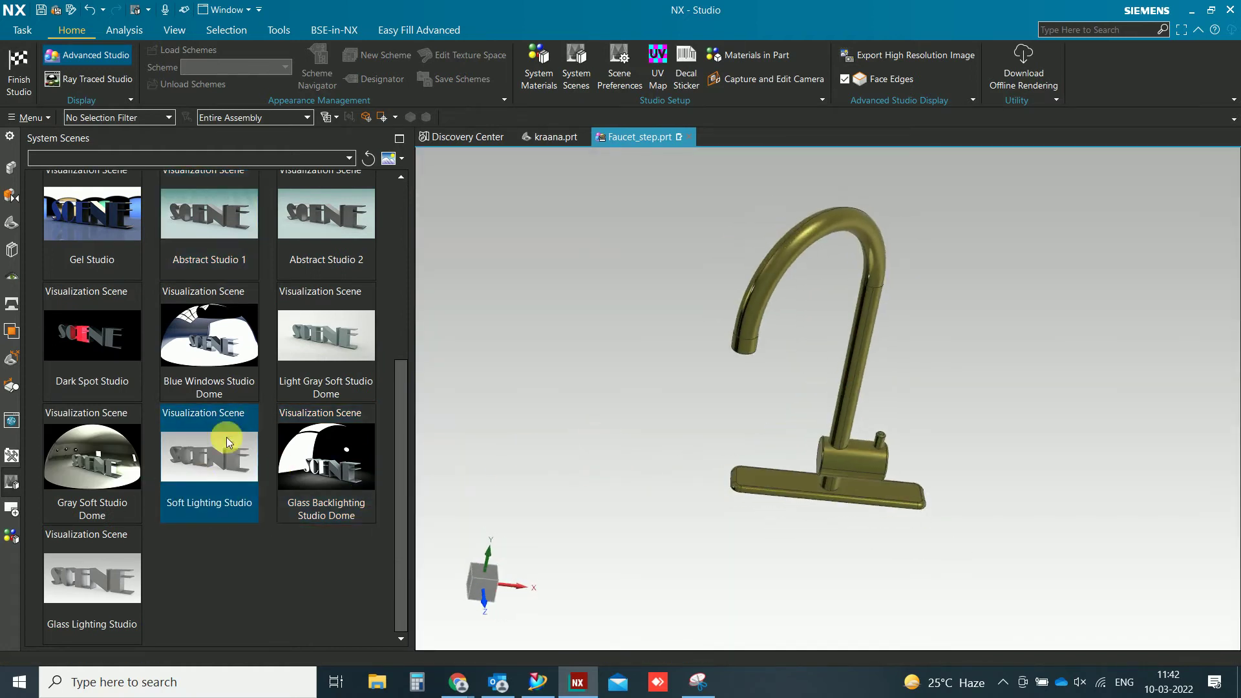
scroll(277, 374, "up", 2)
scroll(200, 388, "down", 2)
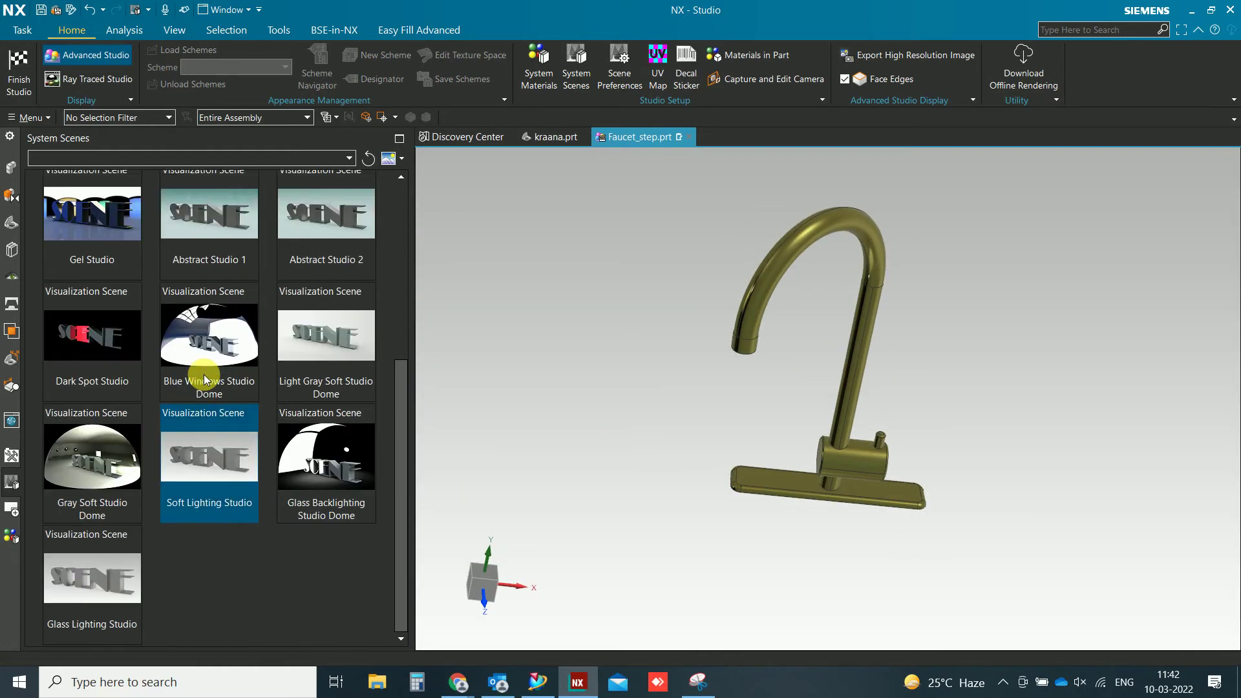
- Set the indoor lobby_desk image from the Image Palette as the scene background
left_click(632, 81)
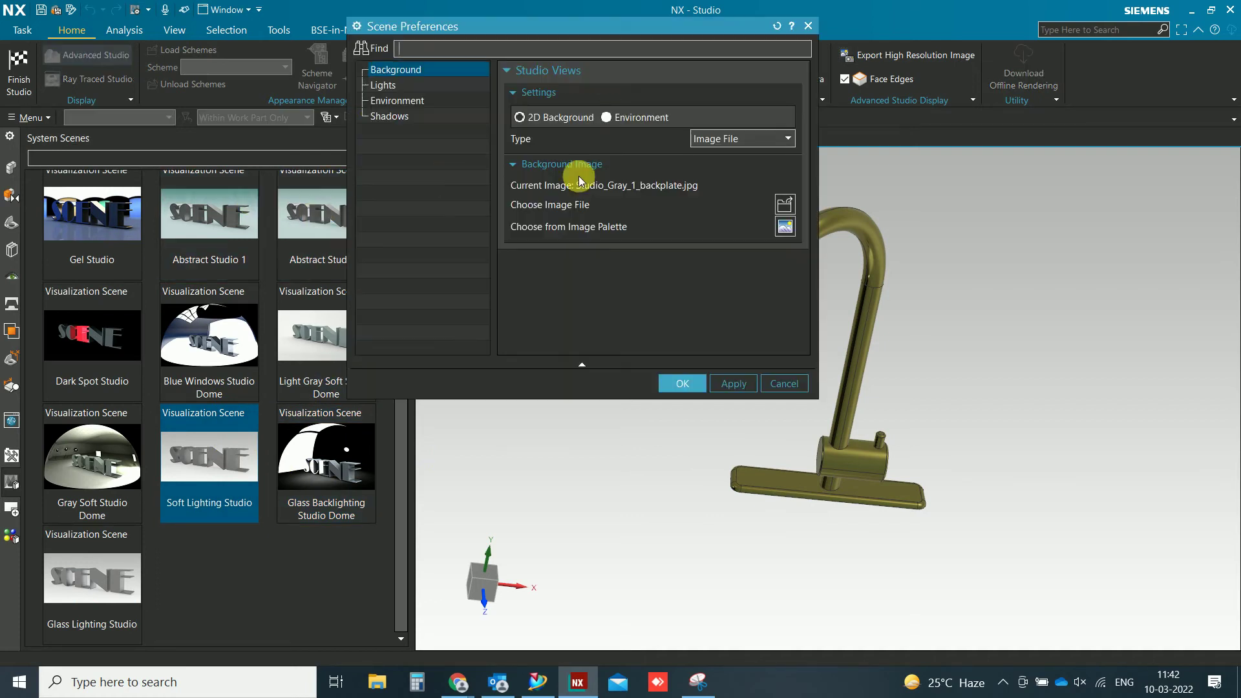
left_click(798, 222)
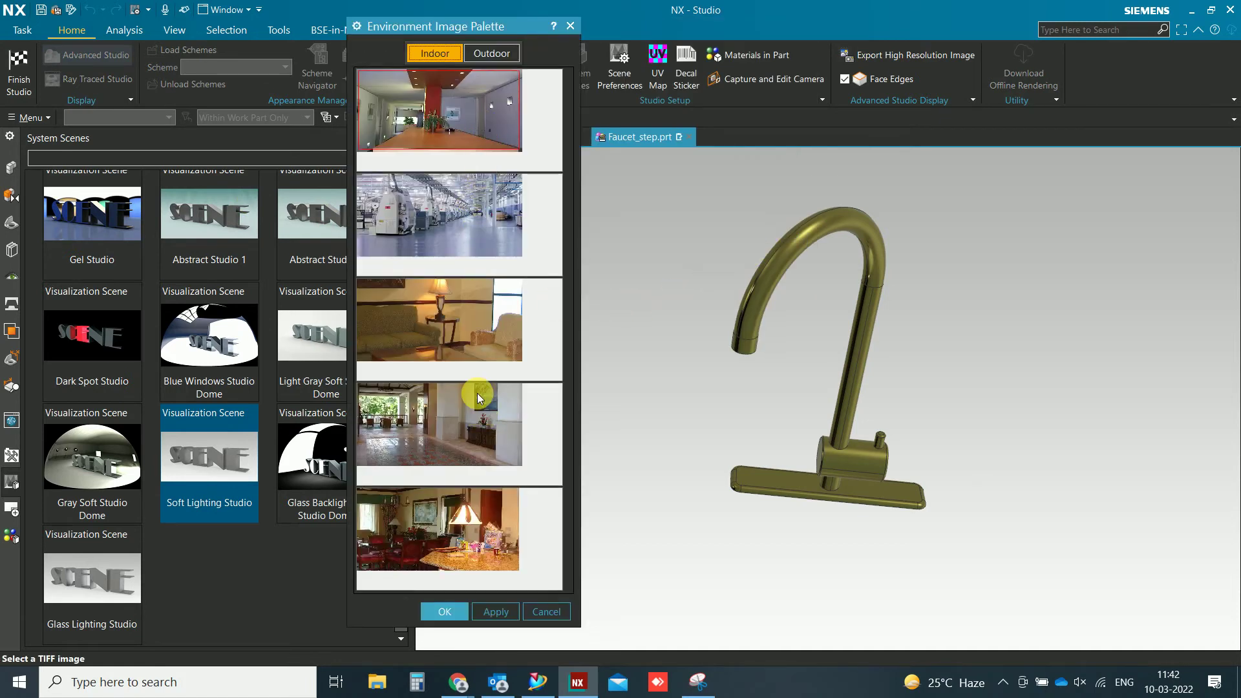
left_click(498, 56)
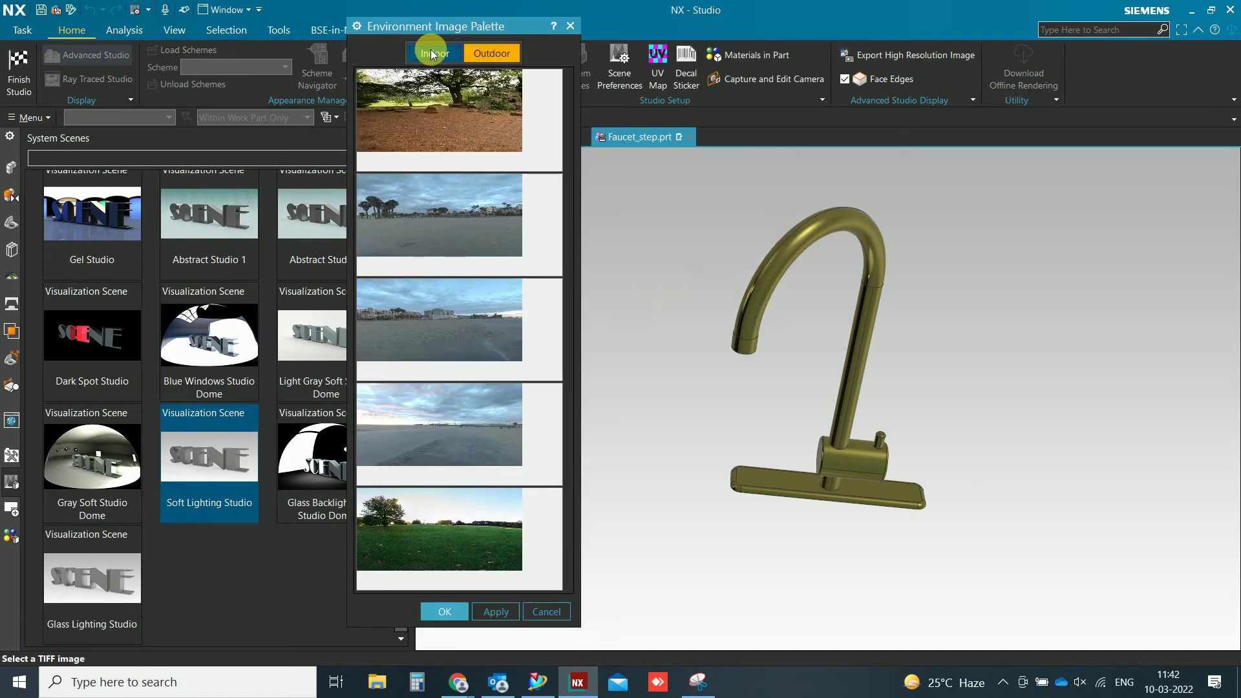
left_click(432, 54)
left_click(451, 115)
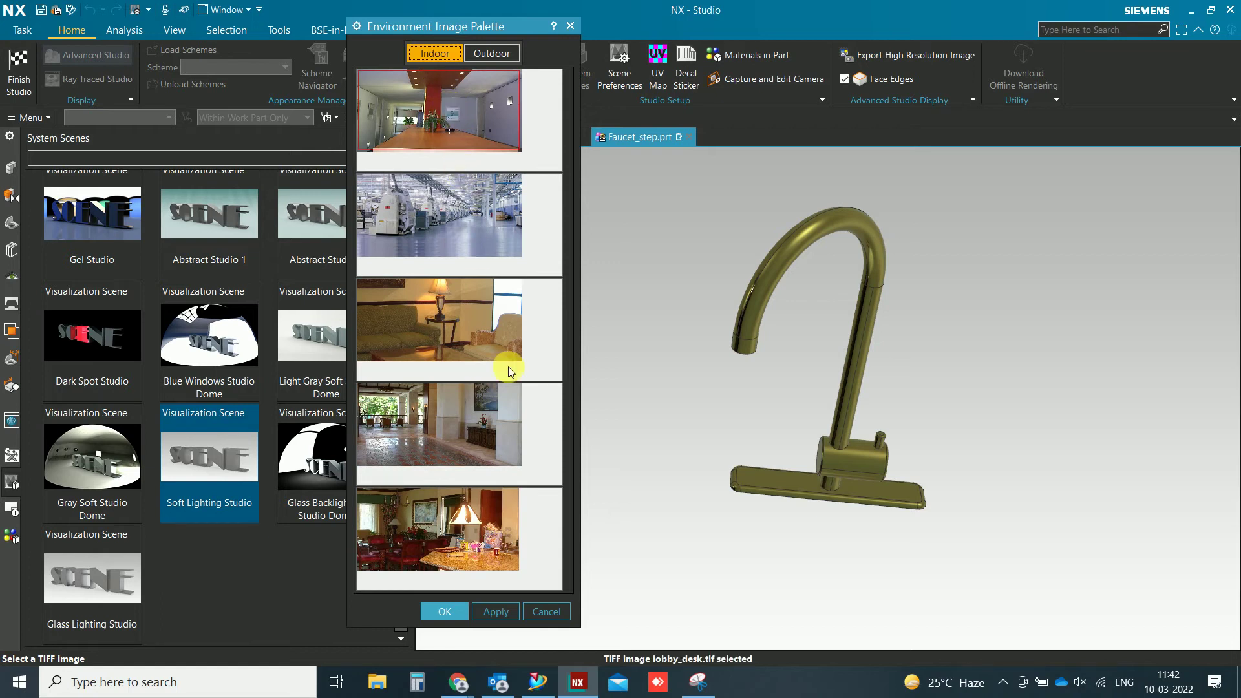
left_click(446, 613)
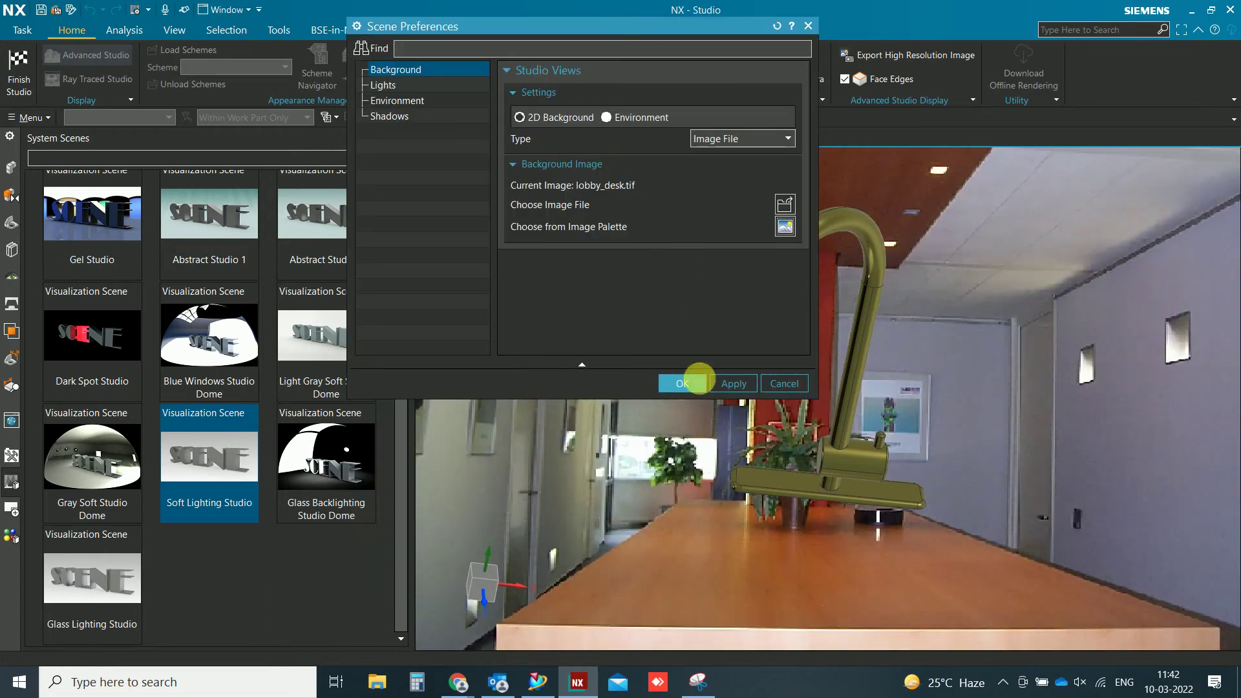
- Rotate and pan the faucet onto the lobby counter, then close Scene Preferences
left_click_drag(551, 22, 242, 44)
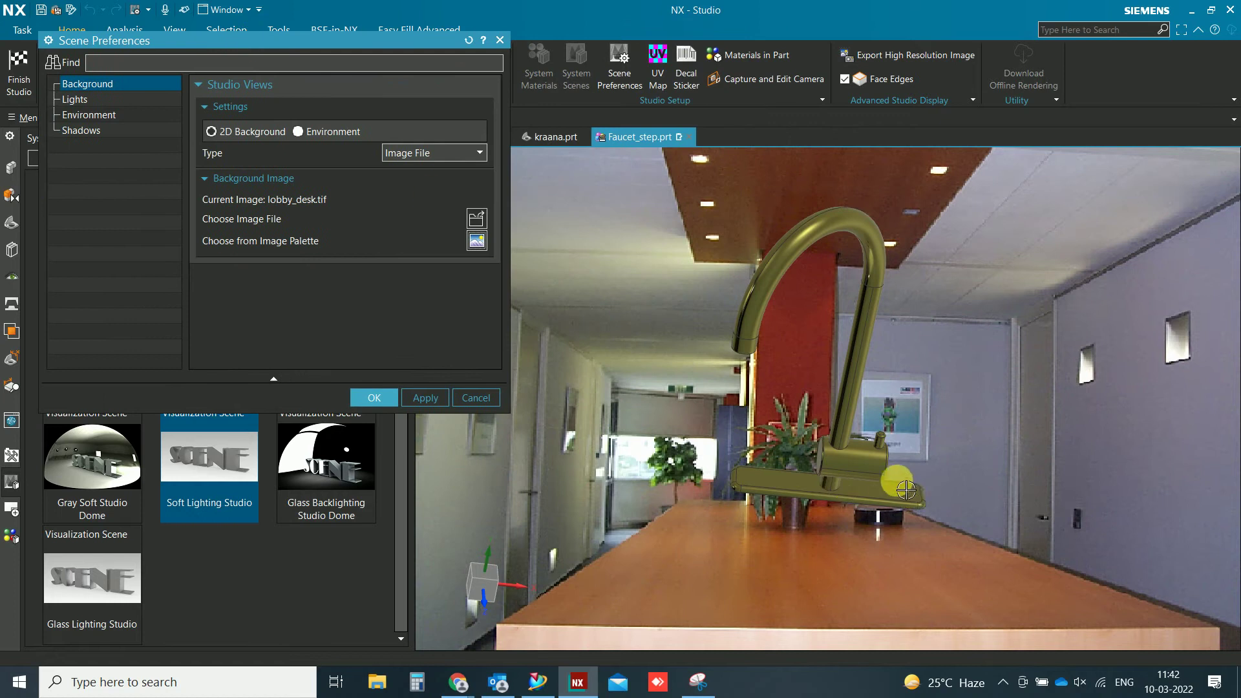
middle_click_drag(905, 490, 793, 496)
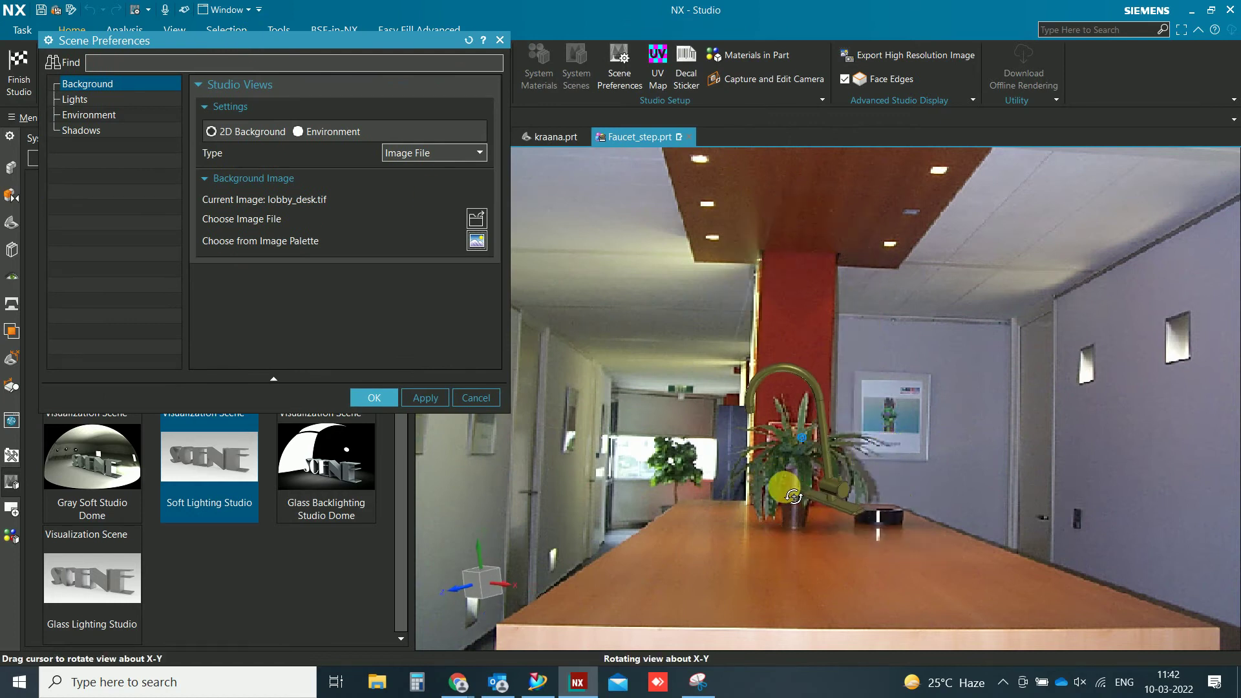
mouse_move(793, 496)
middle_mouse_down("shift")
mouse_move(580, 585)
mouse_move(589, 579)
middle_mouse_up("shift")
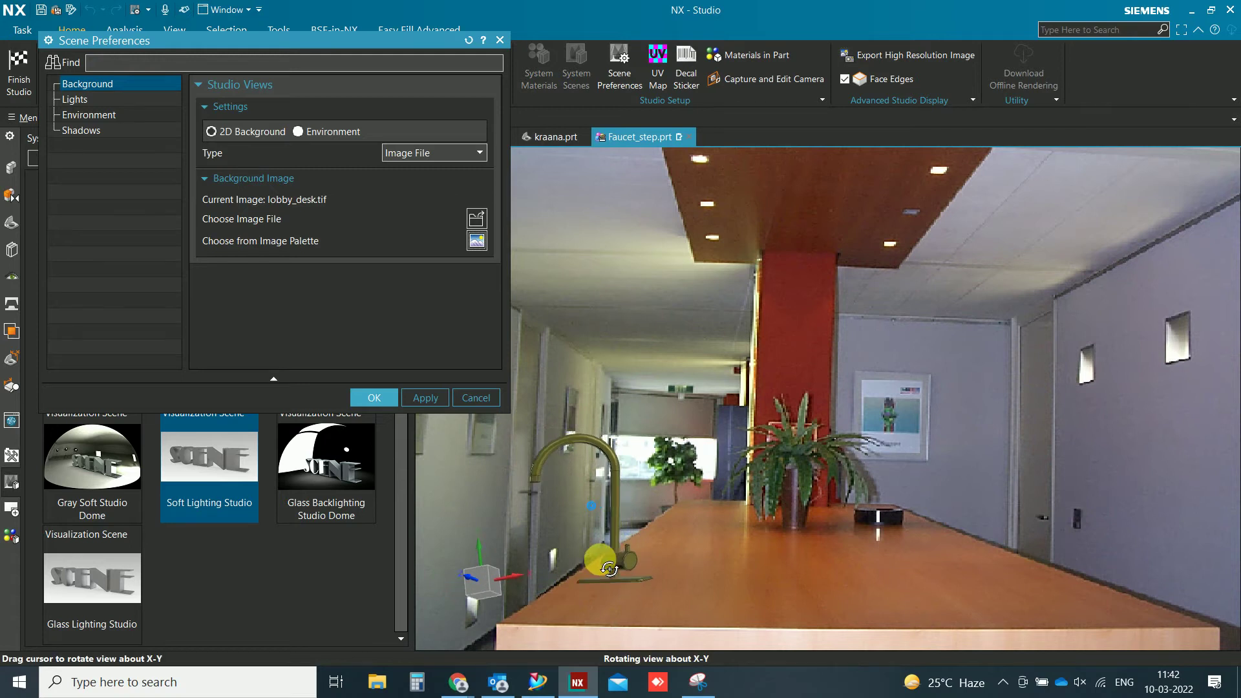
left_click(375, 398)
- Orbit the view, switch to kraana.prt, and toggle the Studio task off and back on
scroll(575, 529, "up", 3)
scroll(624, 504, "down", 2)
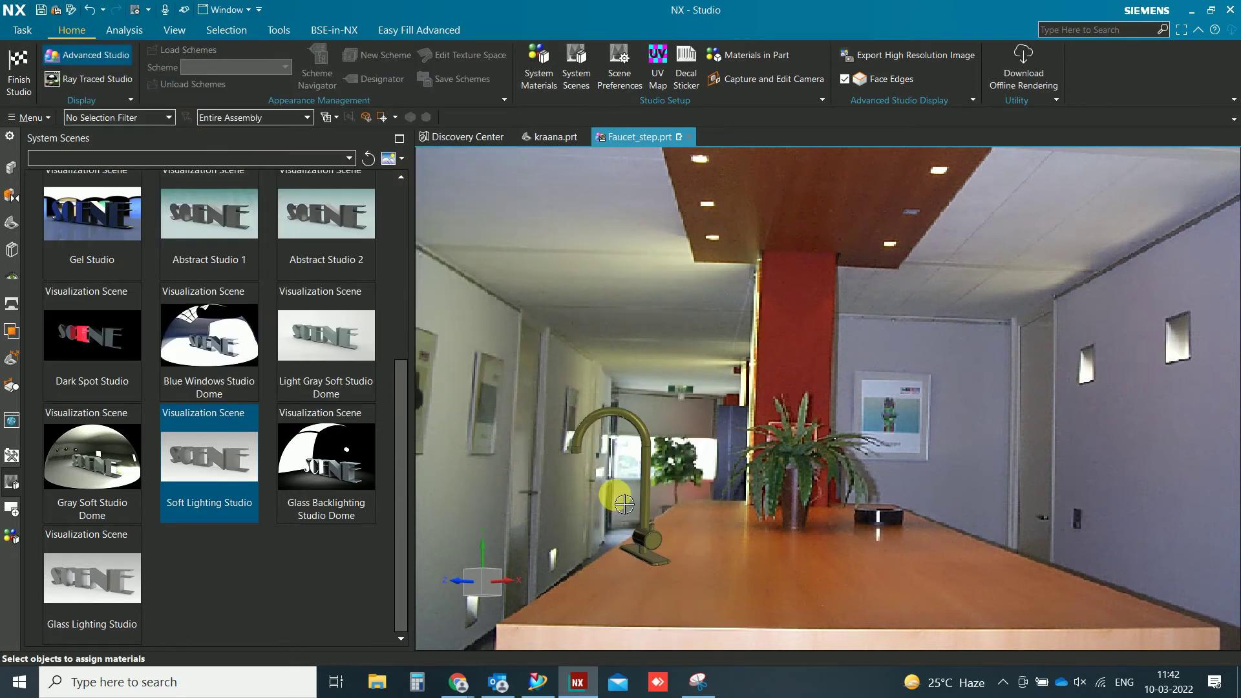
mouse_move(623, 504)
middle_mouse_down()
mouse_move(1147, 538)
mouse_move(1070, 543)
middle_mouse_up()
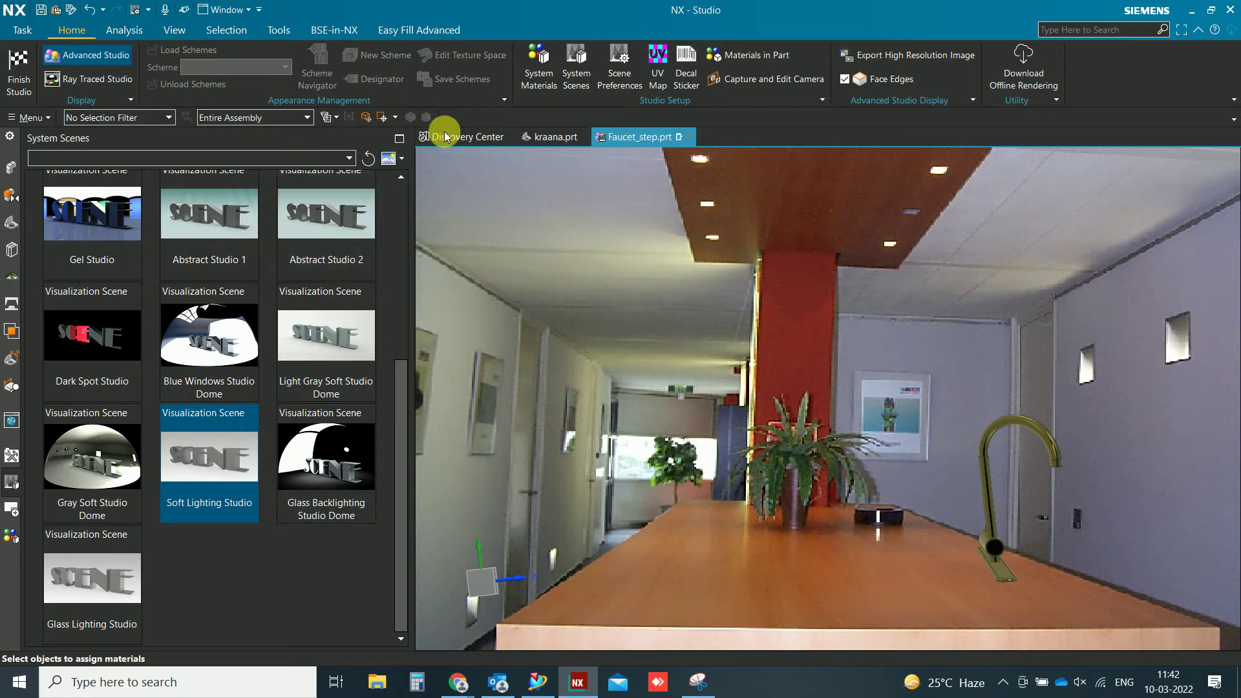
left_click(564, 141)
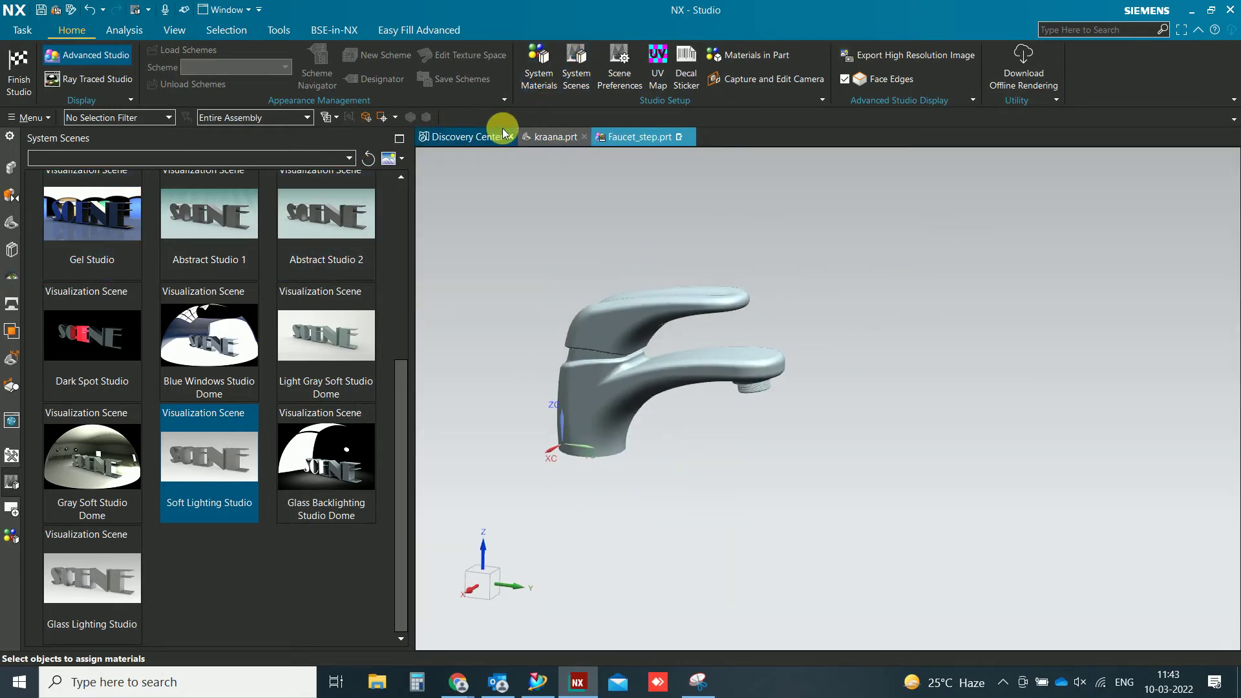
left_click(20, 79)
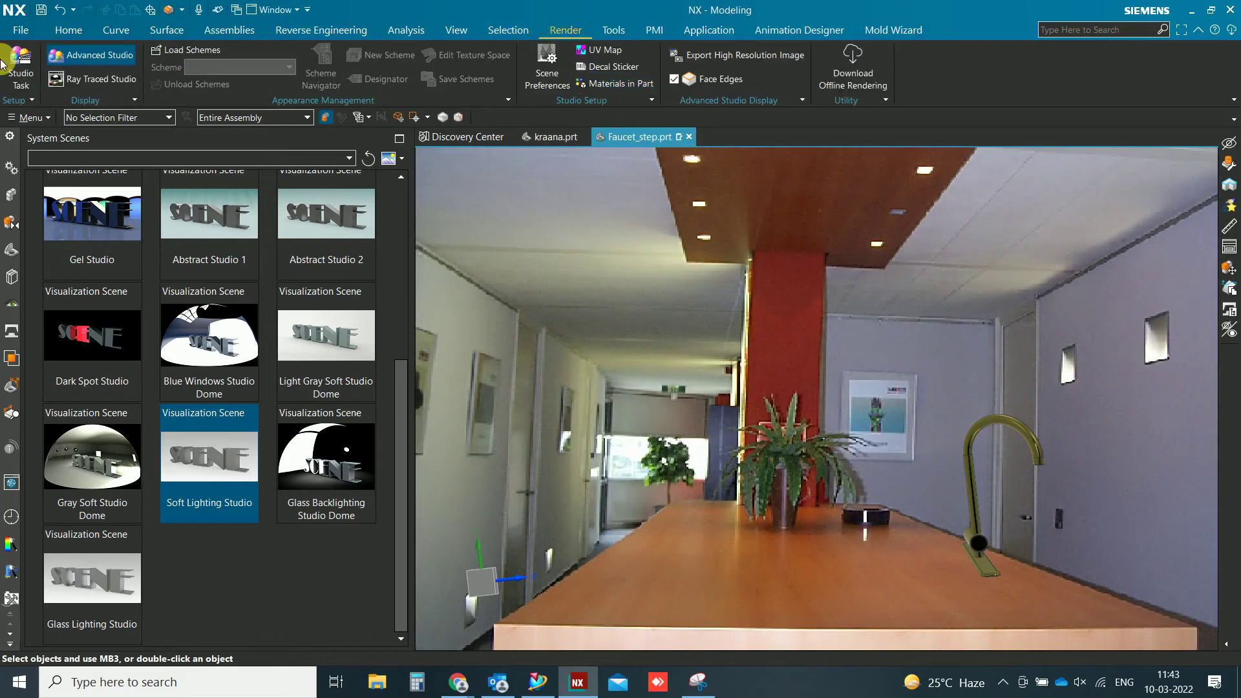
left_click(41, 75)
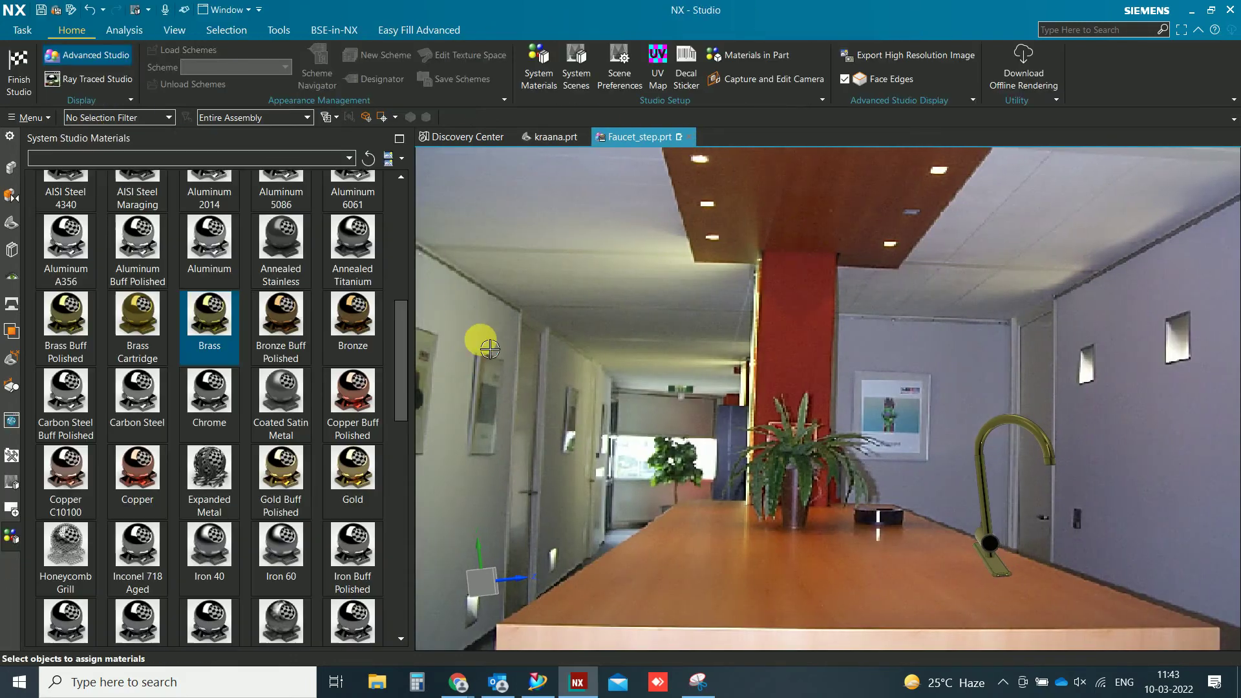
- Switch to kraana.prt and restart Studio rendering for the lever faucet
left_click(561, 139)
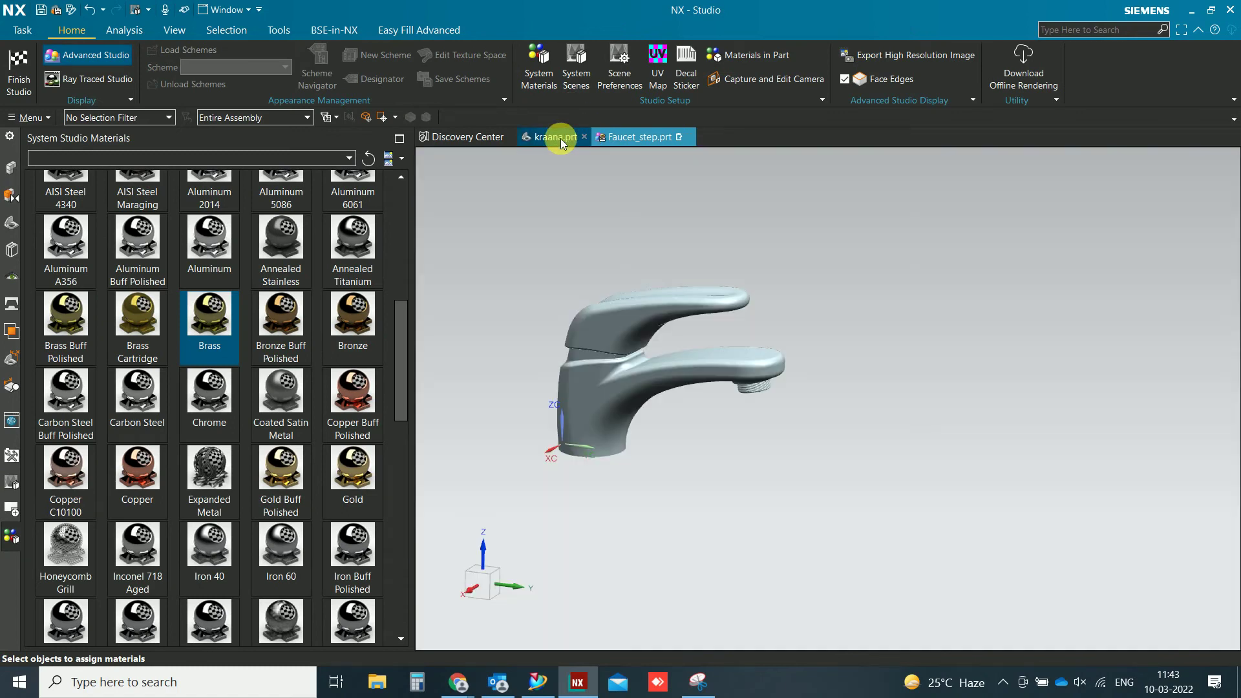
left_click(19, 74)
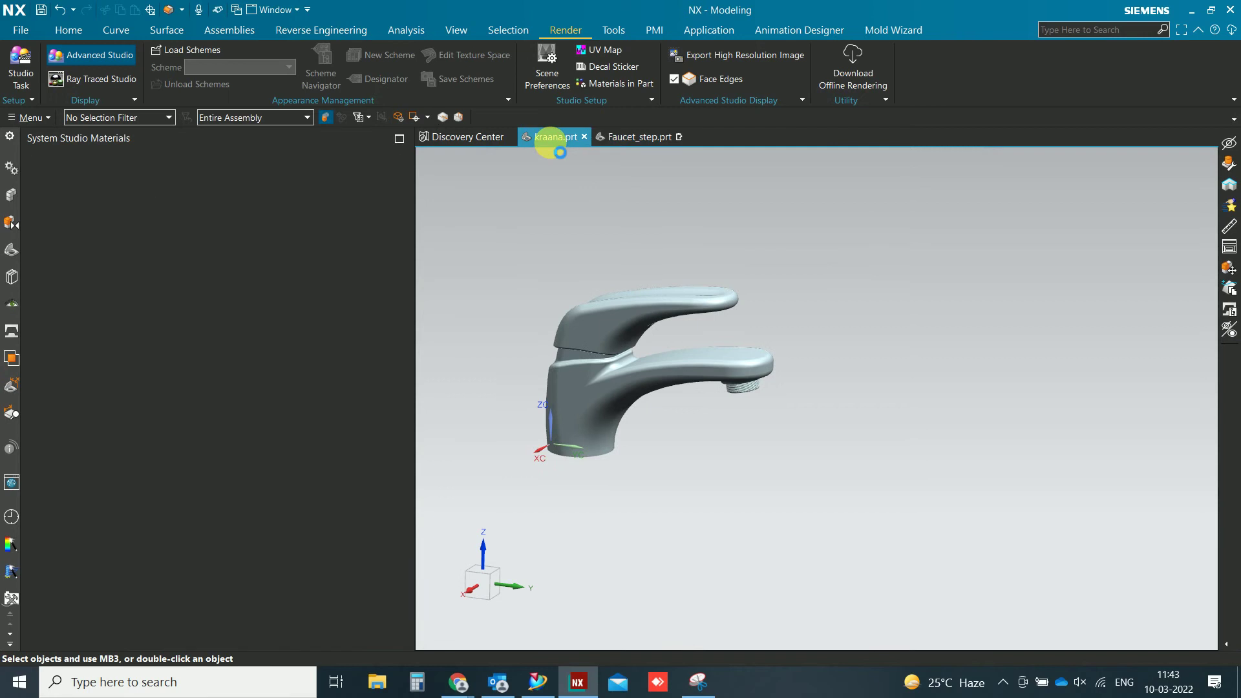
left_click(20, 75)
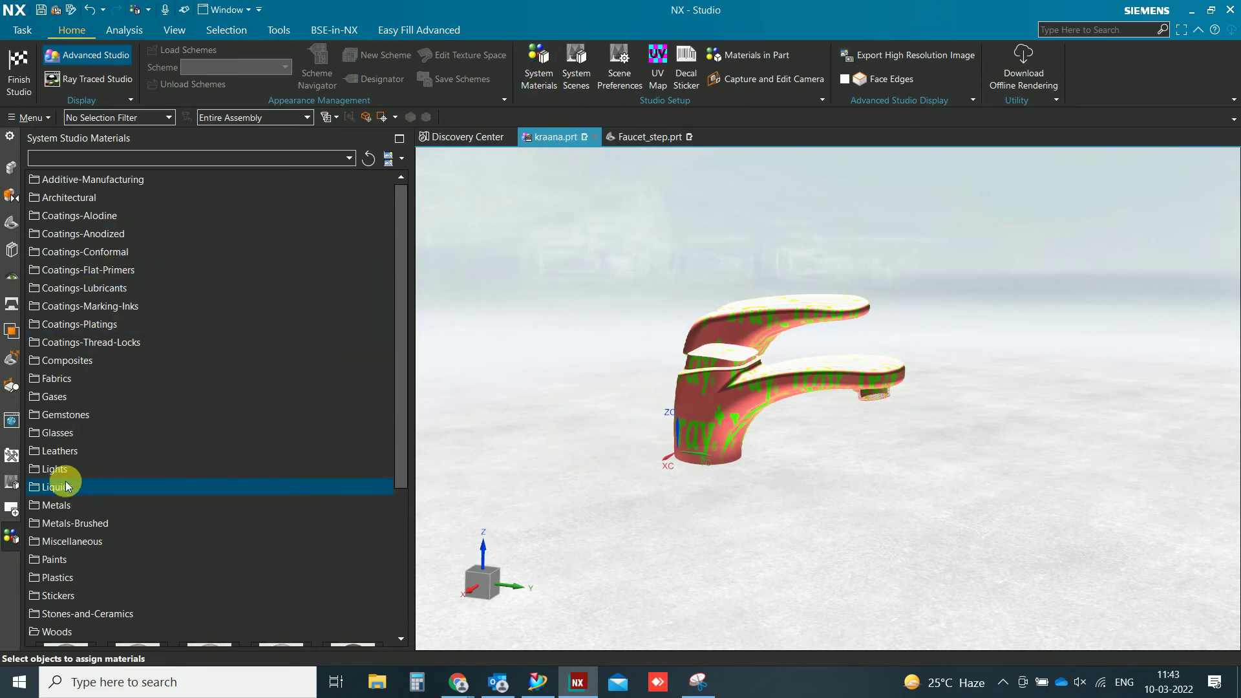
scroll(68, 563, "down", 4)
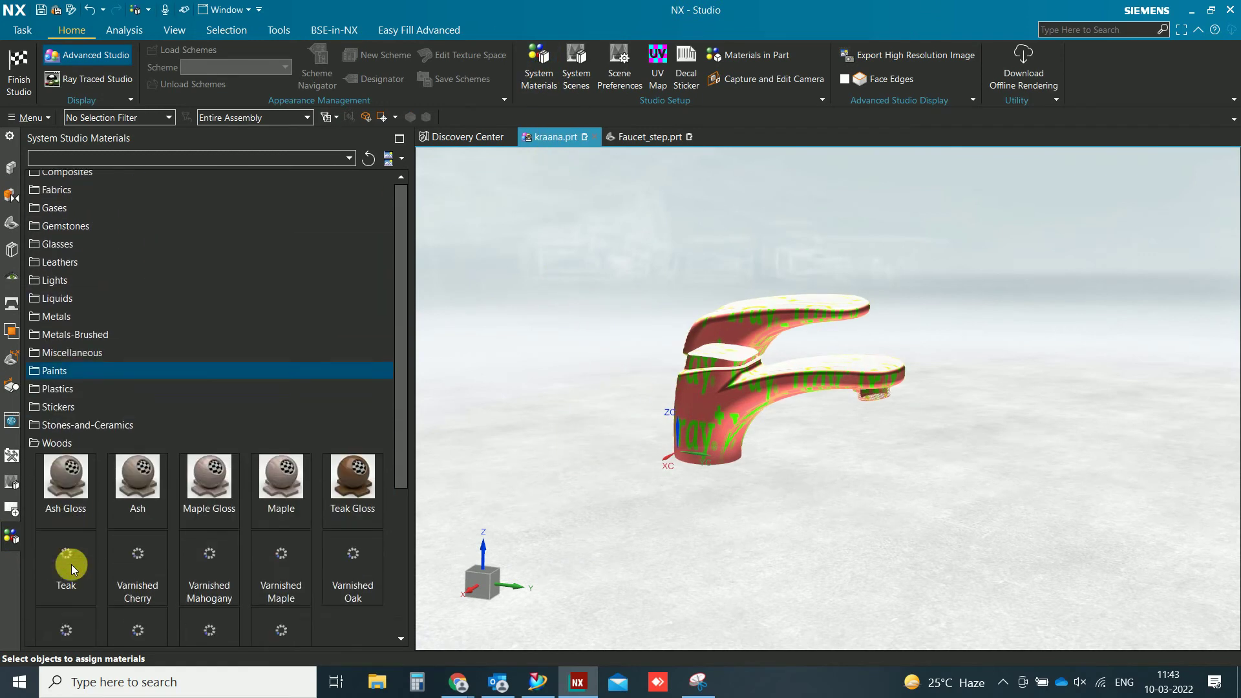
scroll(71, 564, "down", 1)
- Apply Brass from the Metals folder to the lever faucet, orbit it, and exit Studio
left_click(78, 407)
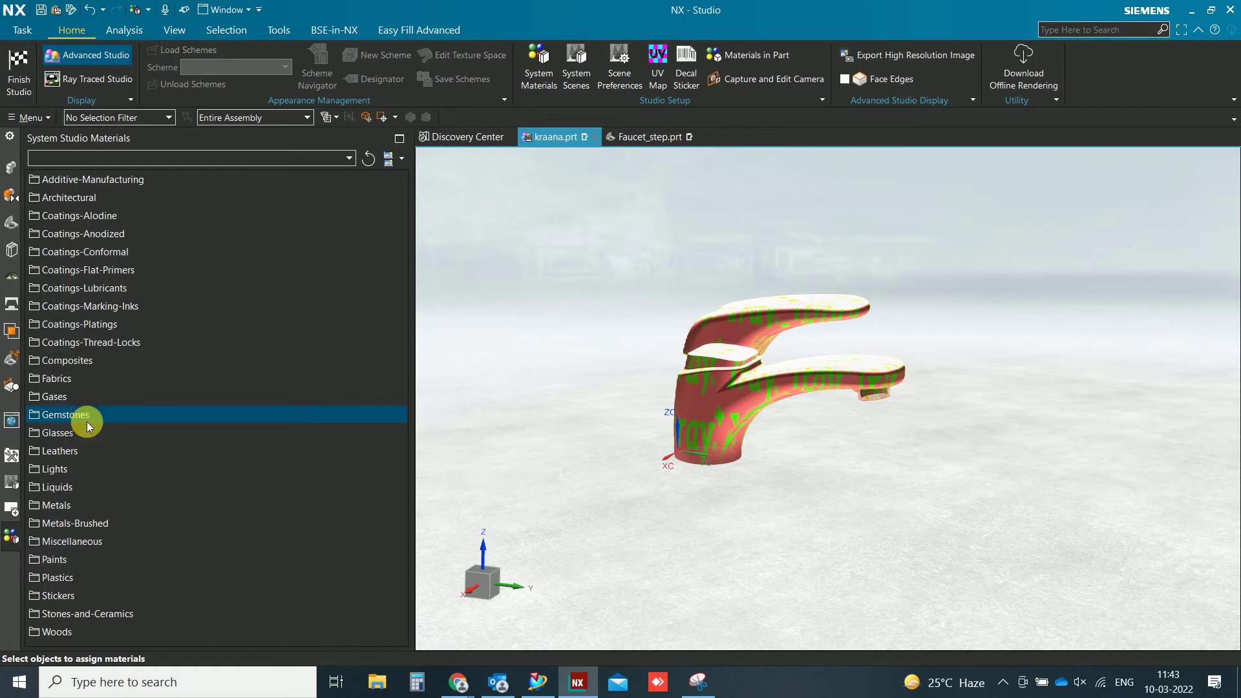
left_click(80, 499)
scroll(182, 408, "down", 3)
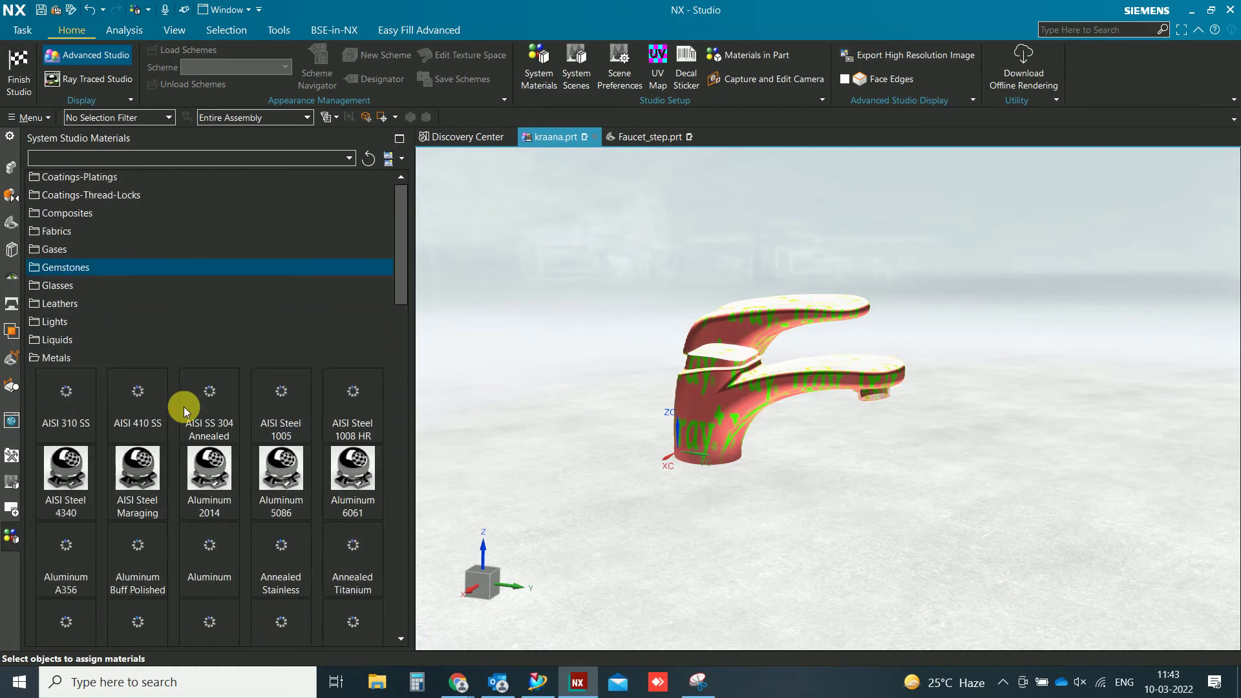
scroll(184, 408, "down", 3)
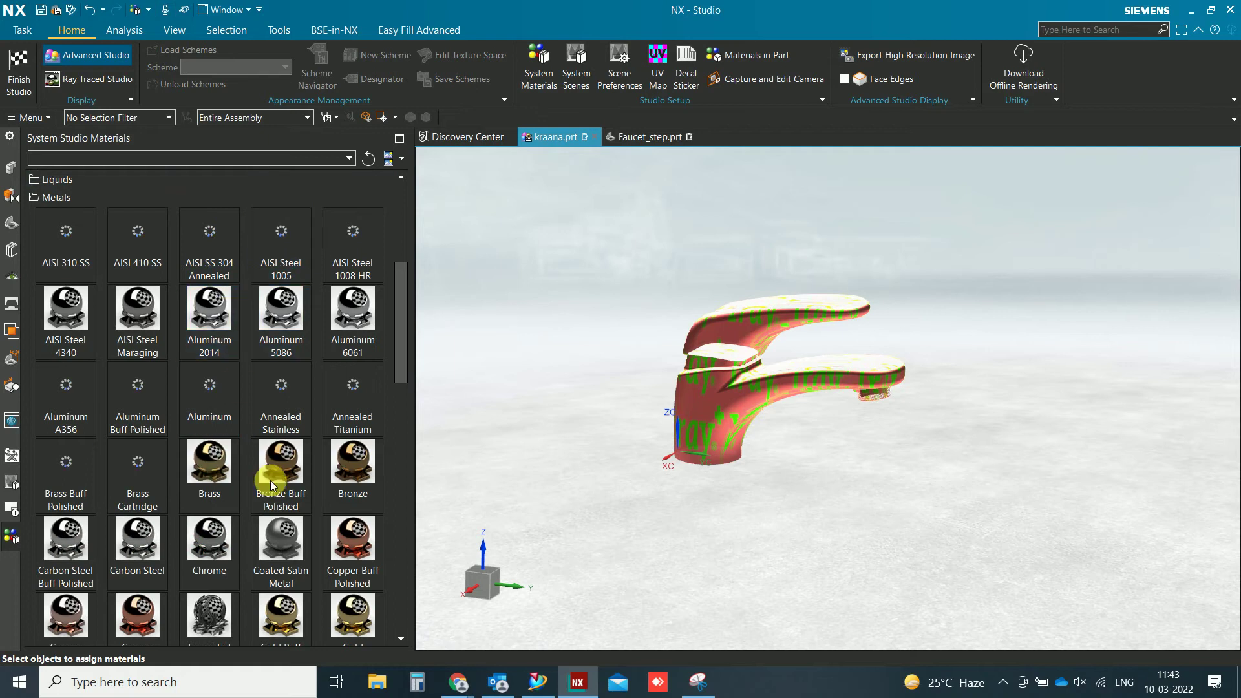
scroll(271, 478, "down", 1)
mouse_move(210, 388)
left_mouse_down()
mouse_move(722, 399)
mouse_move(351, 446)
left_mouse_up()
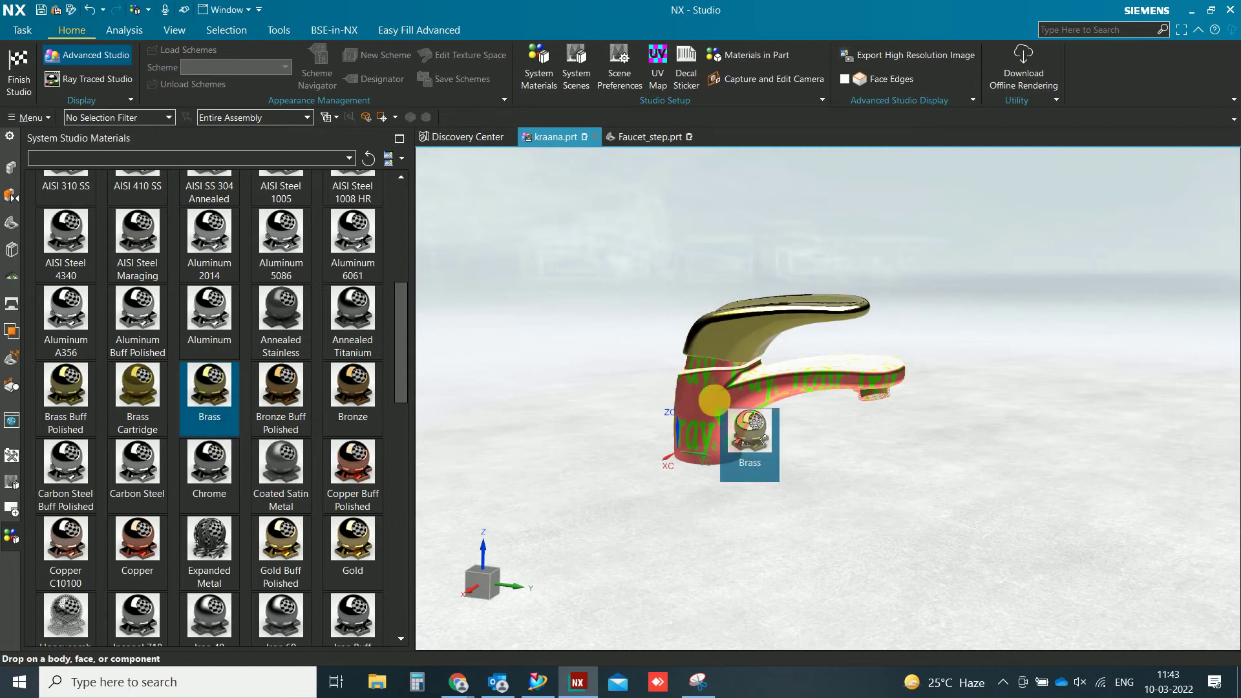
left_click_drag(217, 415, 743, 472)
mouse_move(840, 492)
middle_mouse_down()
mouse_move(853, 549)
mouse_move(859, 515)
mouse_move(809, 471)
mouse_move(709, 455)
mouse_move(770, 435)
mouse_move(867, 440)
mouse_move(872, 526)
mouse_move(881, 461)
mouse_move(836, 416)
mouse_move(762, 410)
mouse_move(853, 438)
mouse_move(883, 470)
middle_mouse_up()
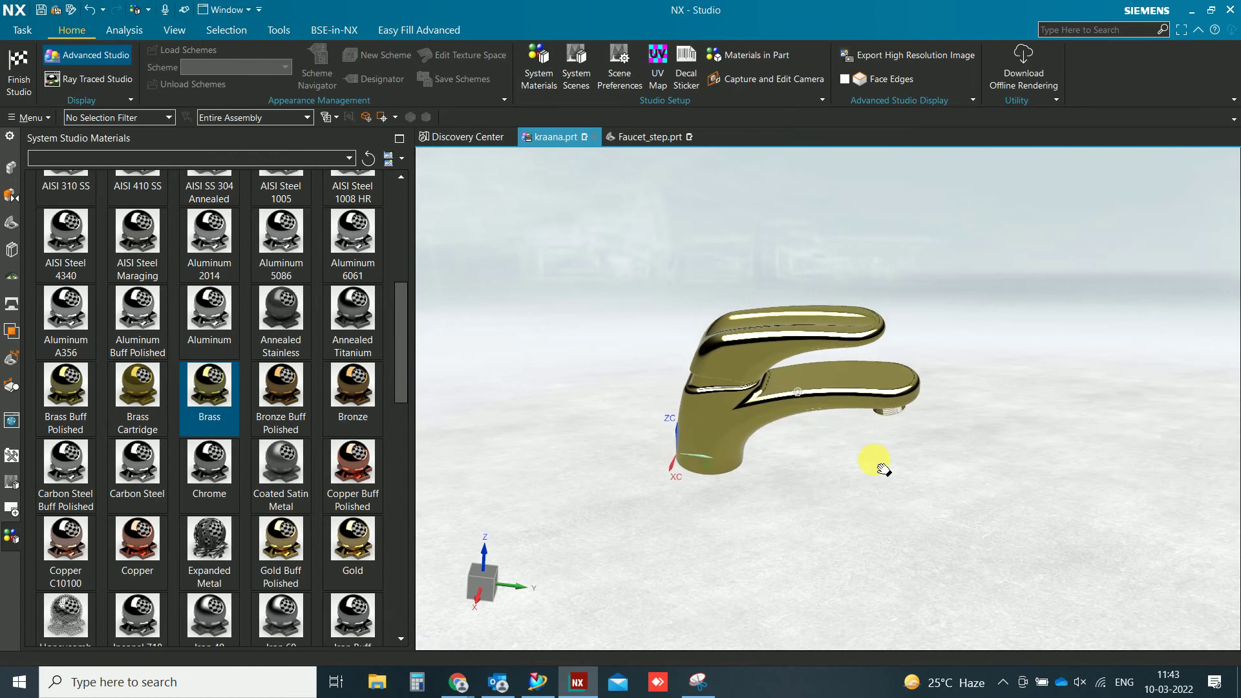
left_click(25, 76)
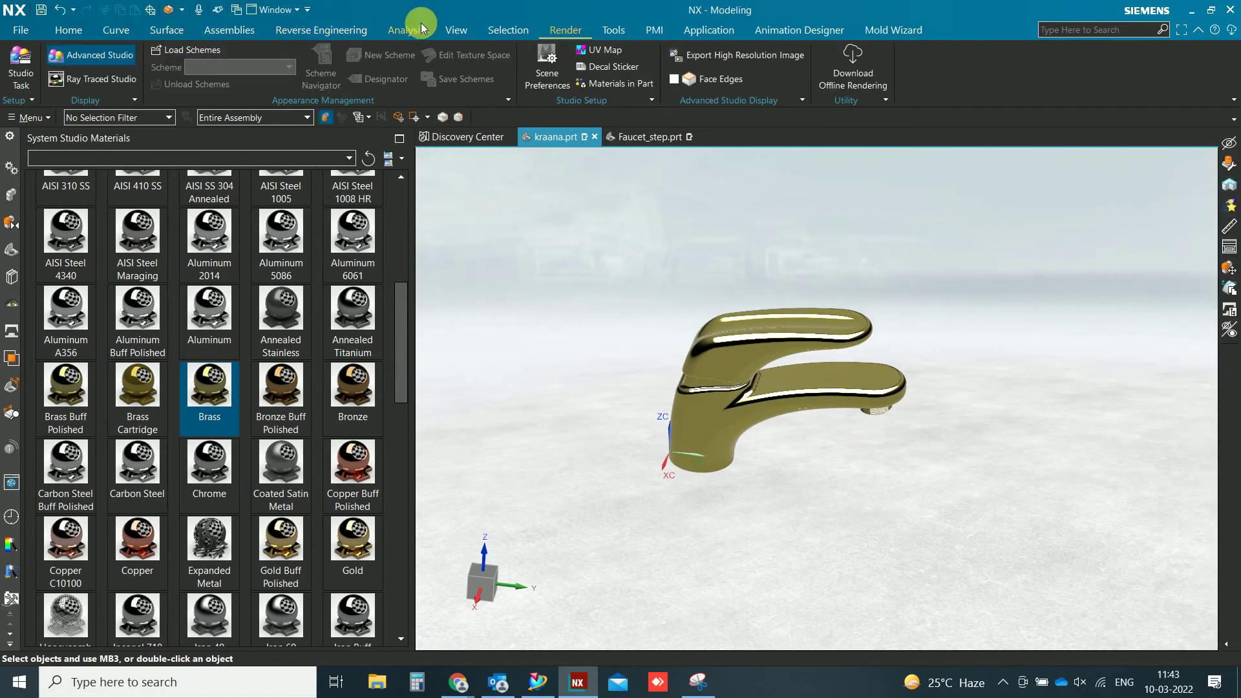
- Measure the handle solid body's volume, mass (9.0605 kg) and weight
left_click(407, 30)
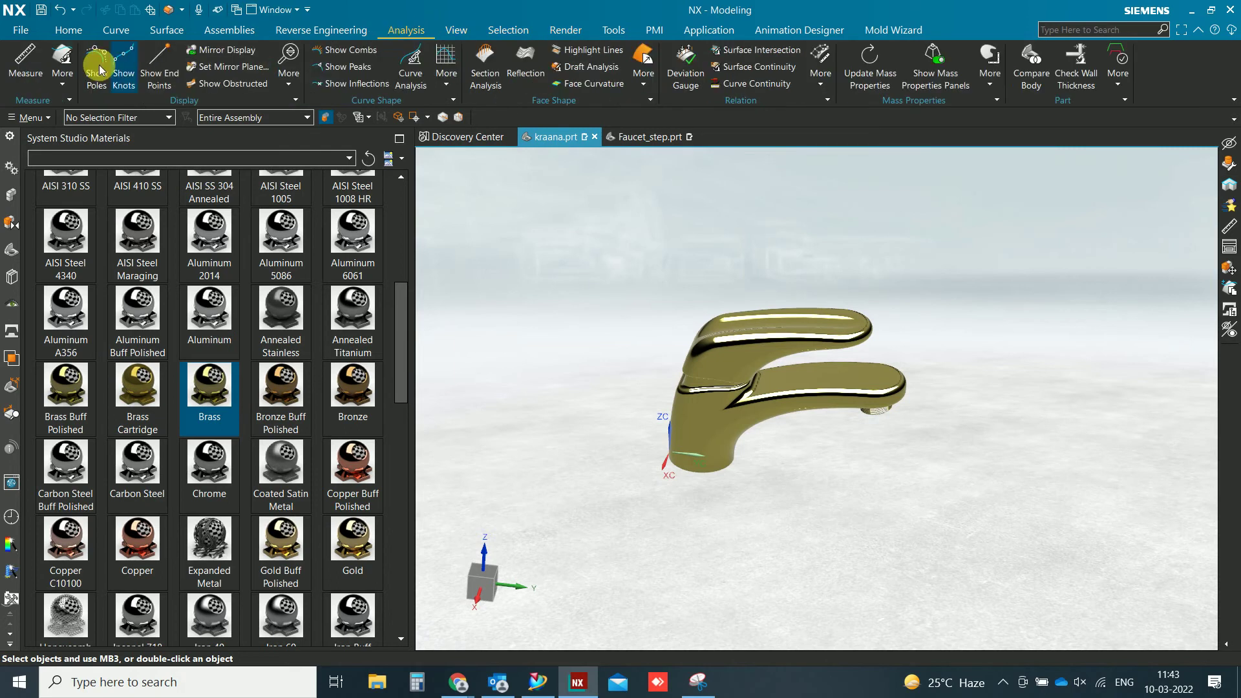
left_click(24, 65)
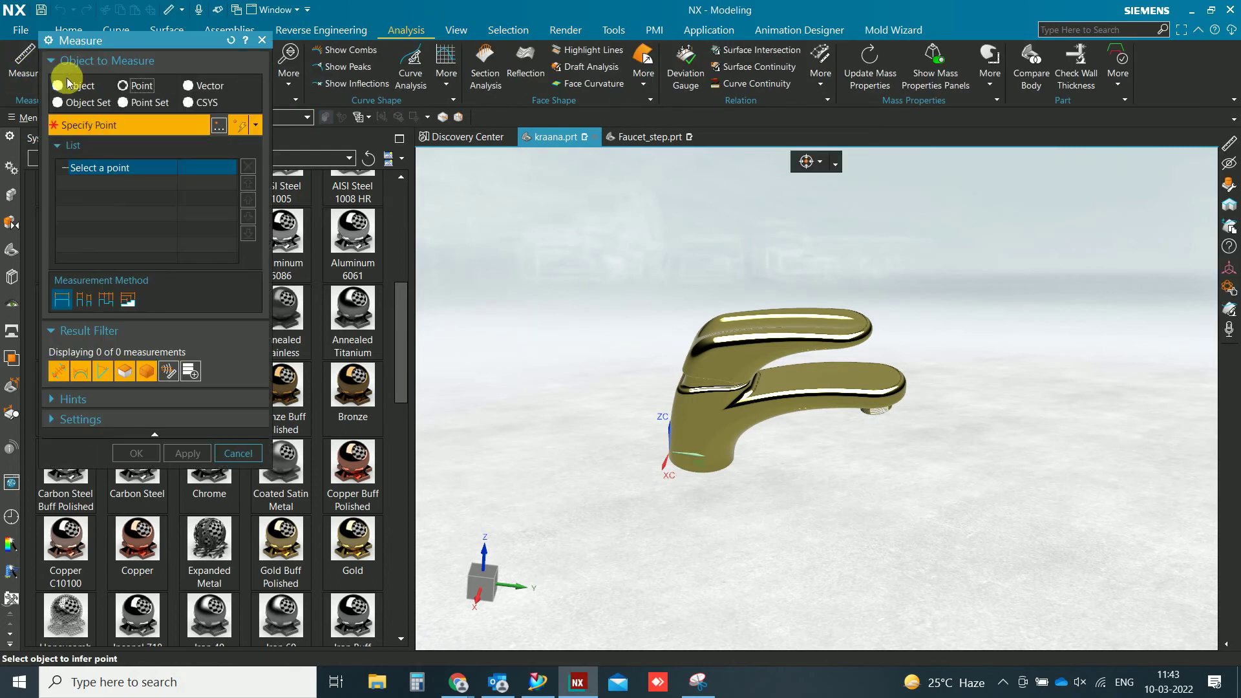
left_click(68, 87)
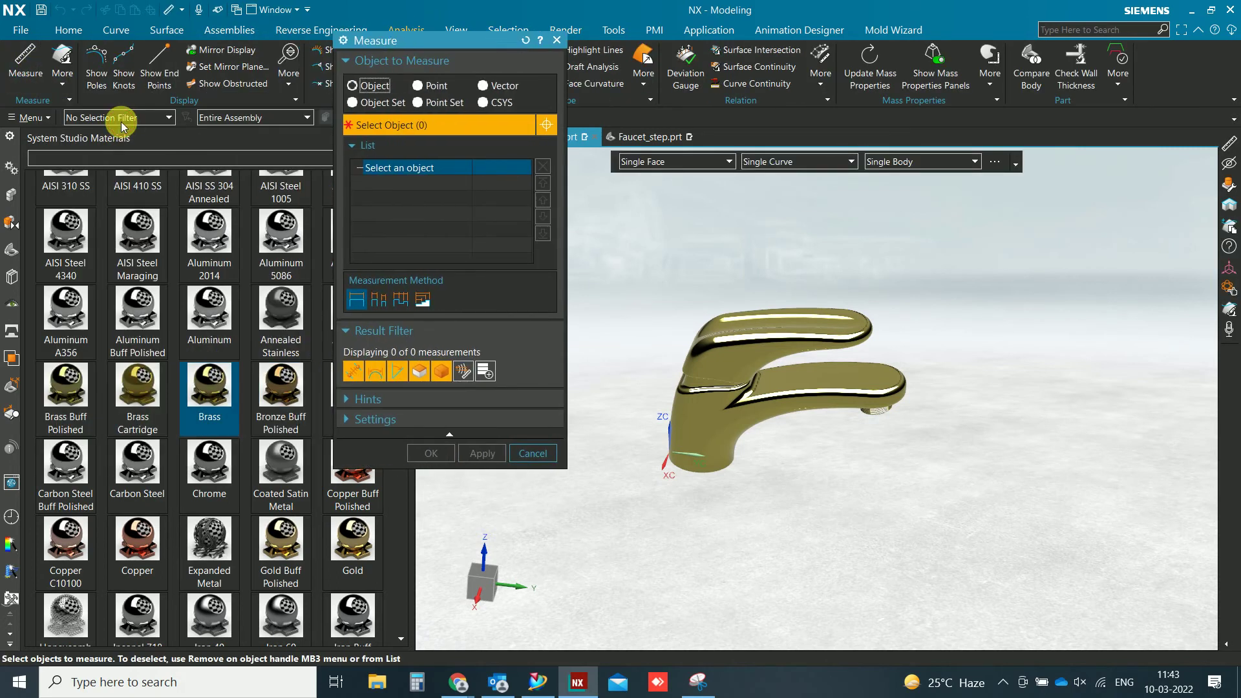
left_click(122, 125)
left_click(94, 279)
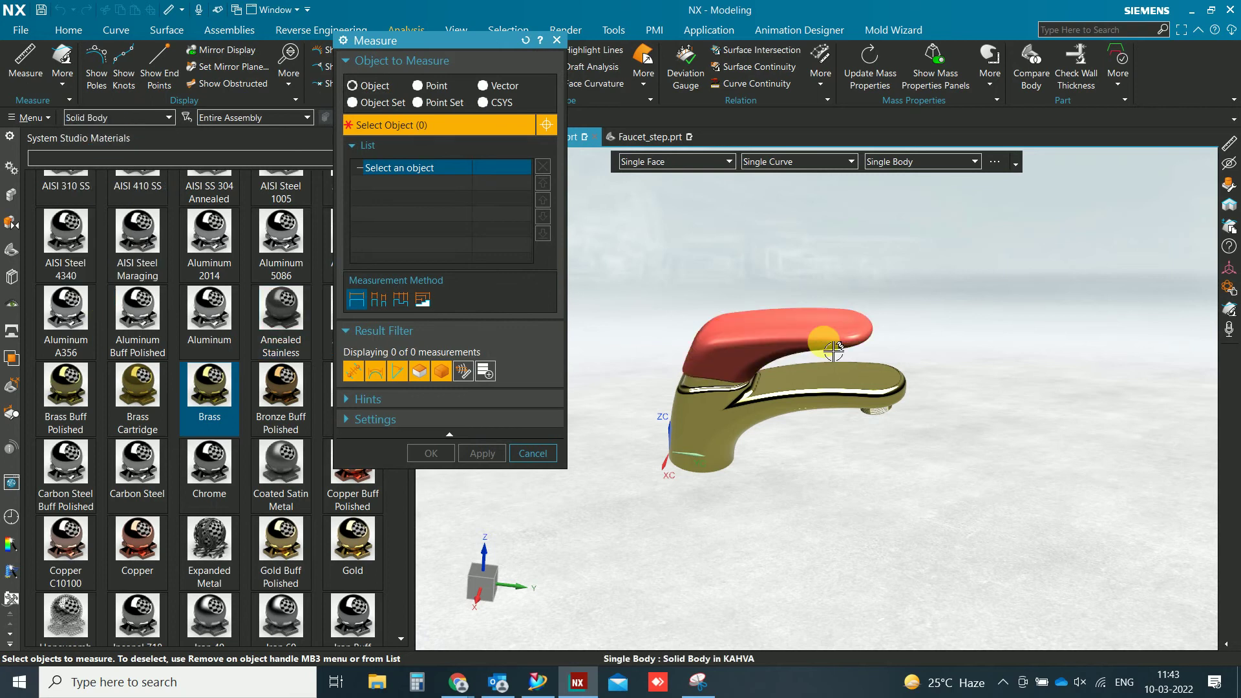
left_click(883, 366)
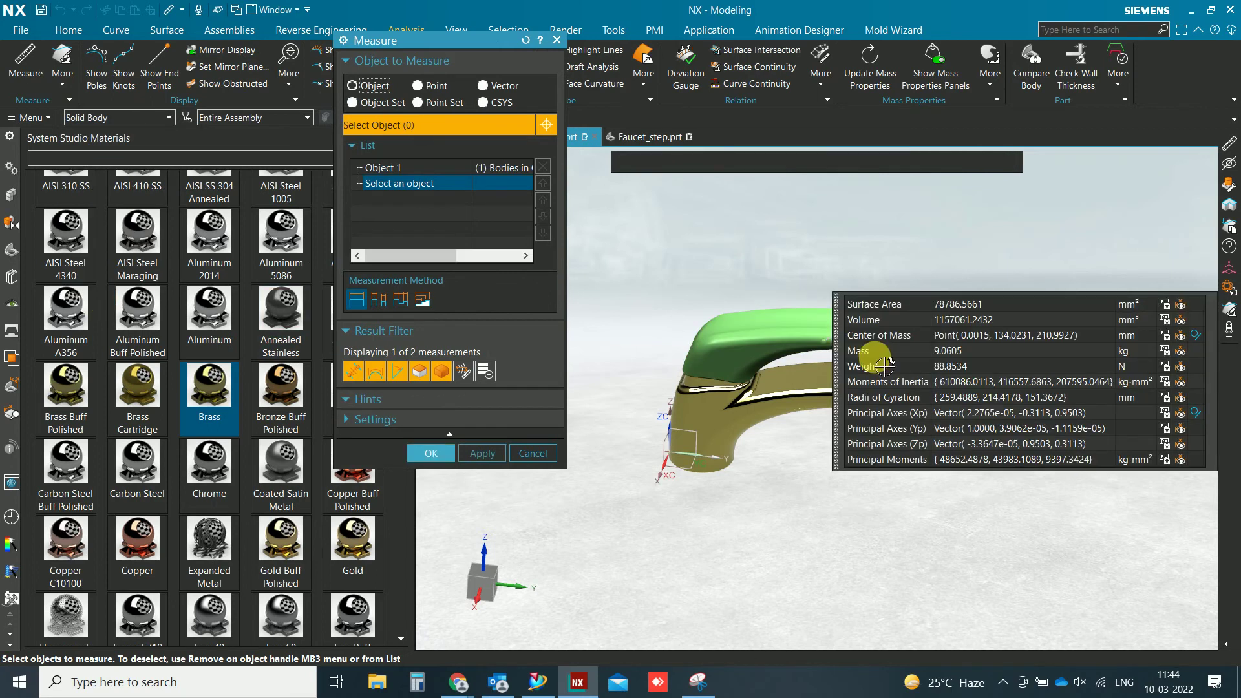
left_click(956, 324)
left_click(951, 354)
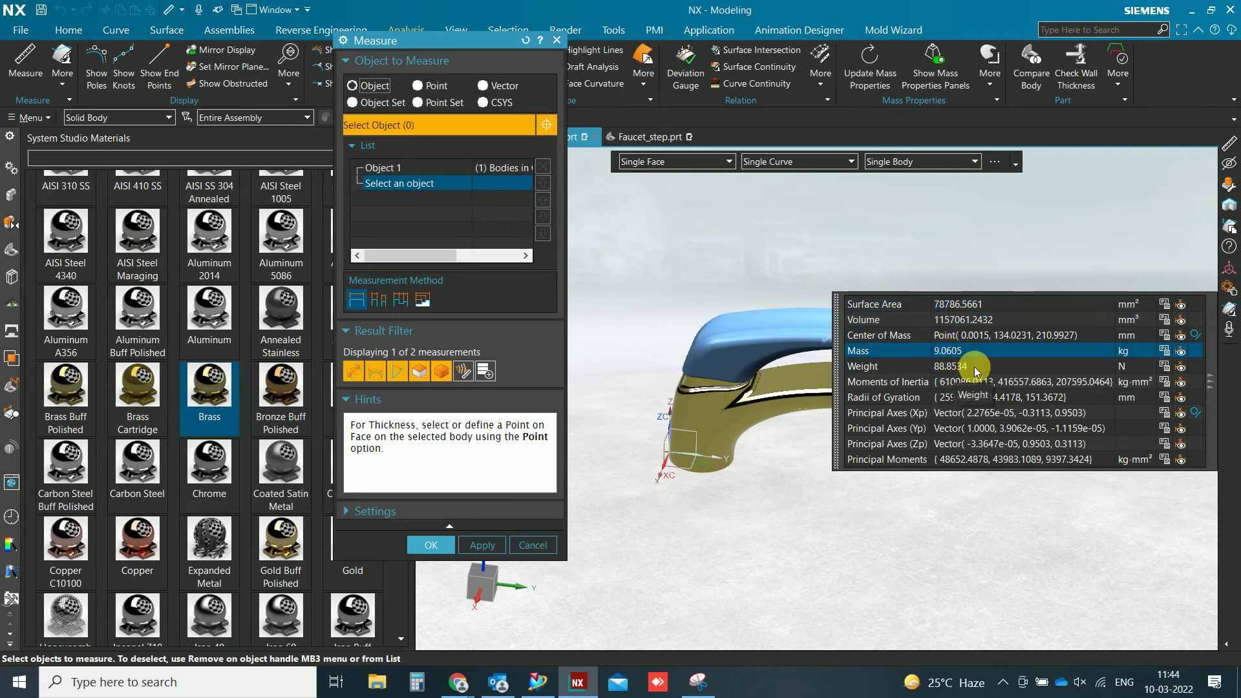
left_click(978, 368)
left_click(960, 356)
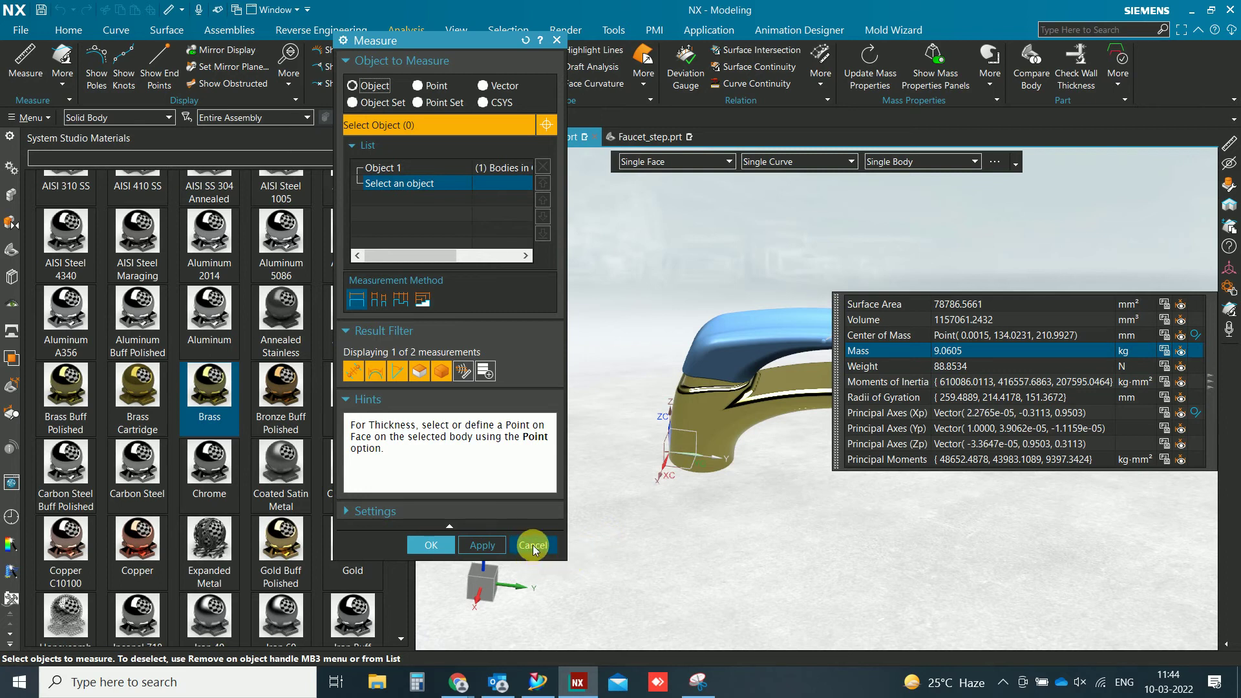
- Measure the handle and body as one object set (18.7354 kg), then cancel
left_click(373, 101)
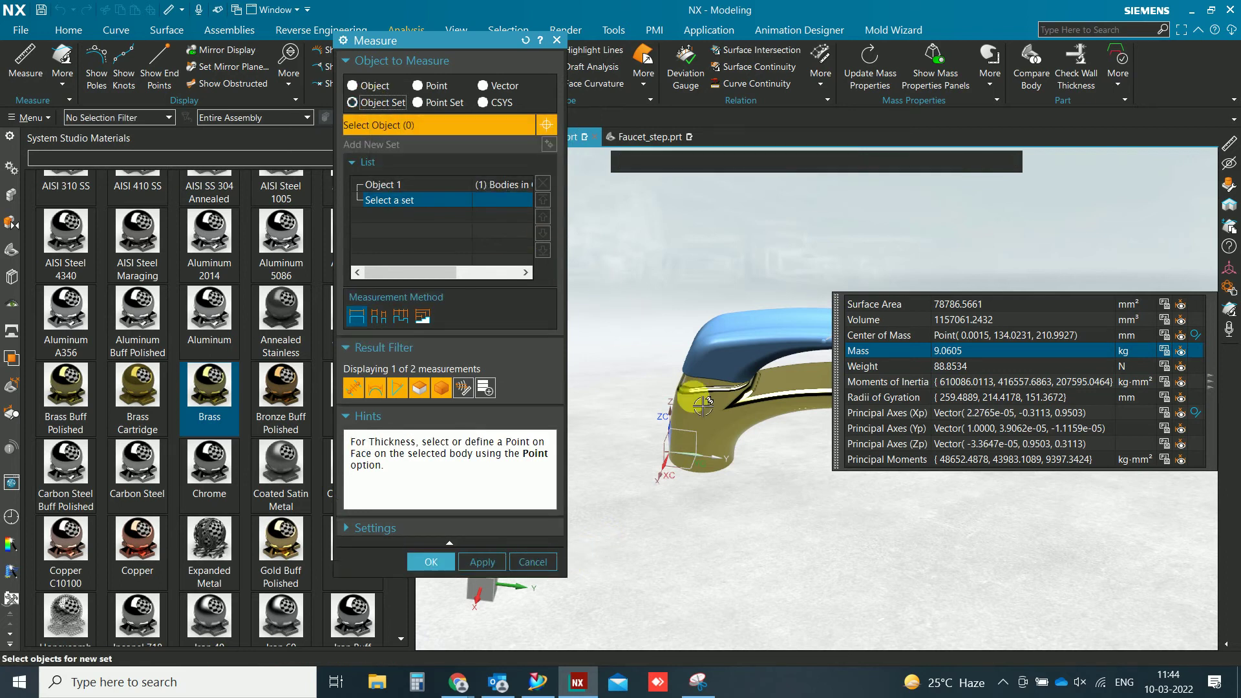
left_click(116, 117)
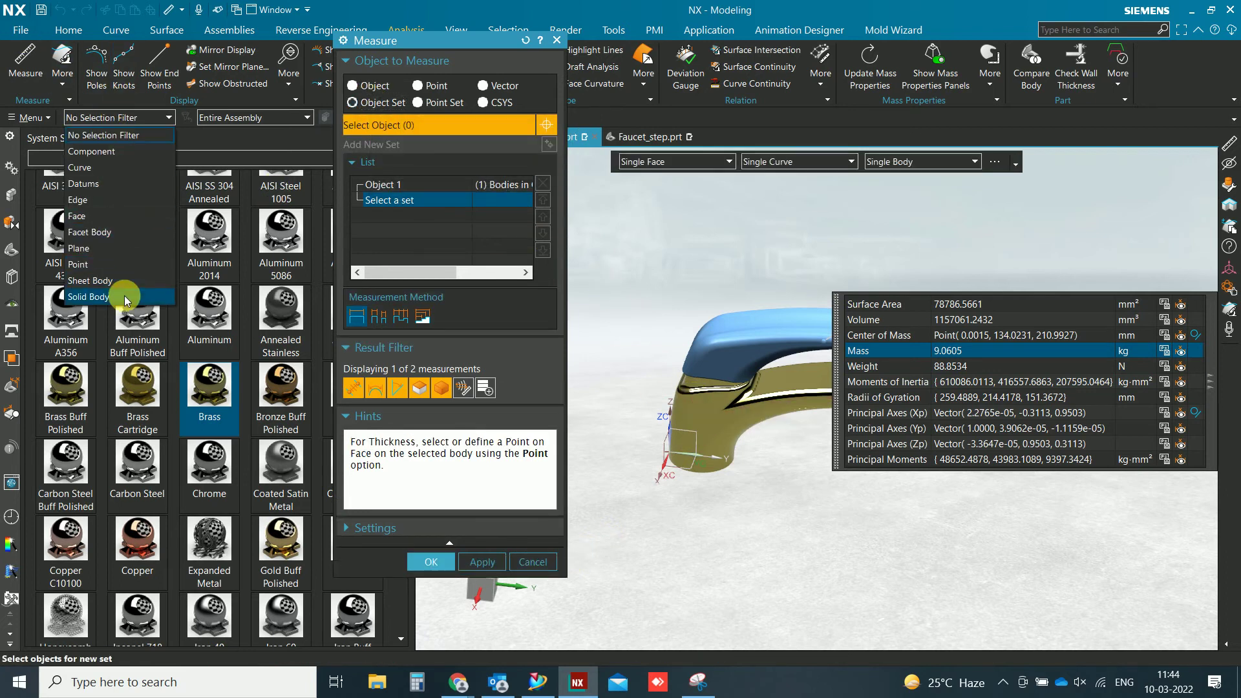
left_click(126, 298)
left_click(911, 580)
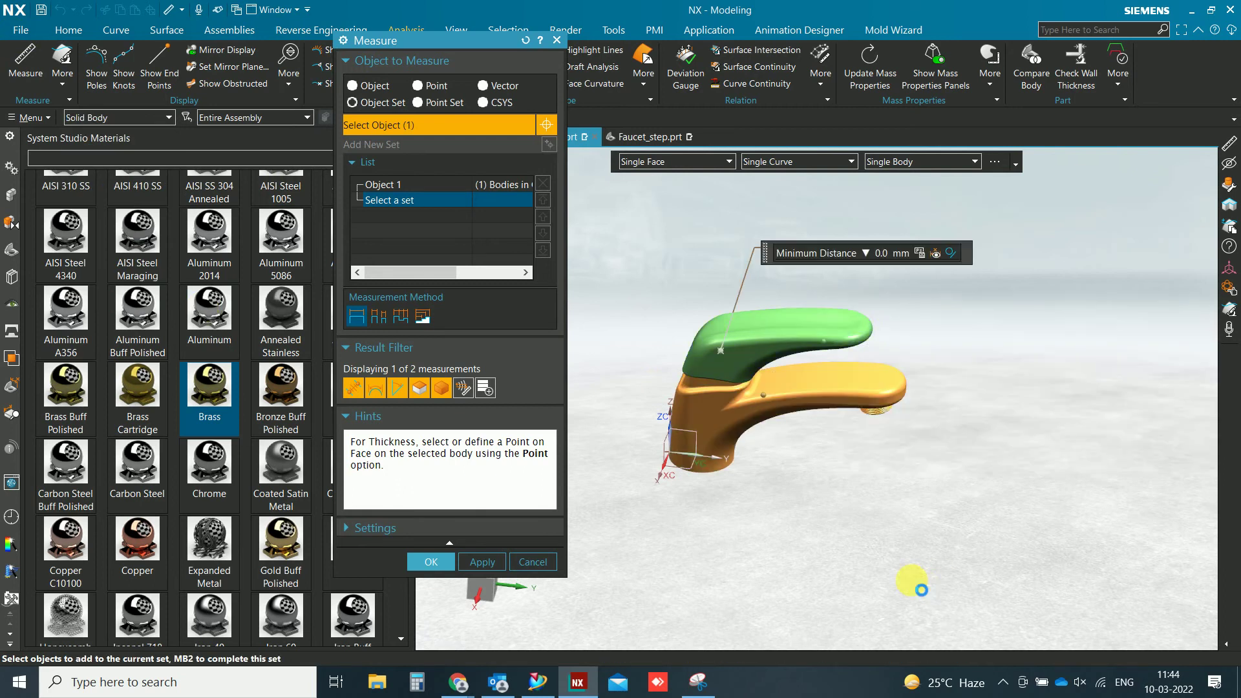
left_click(783, 355)
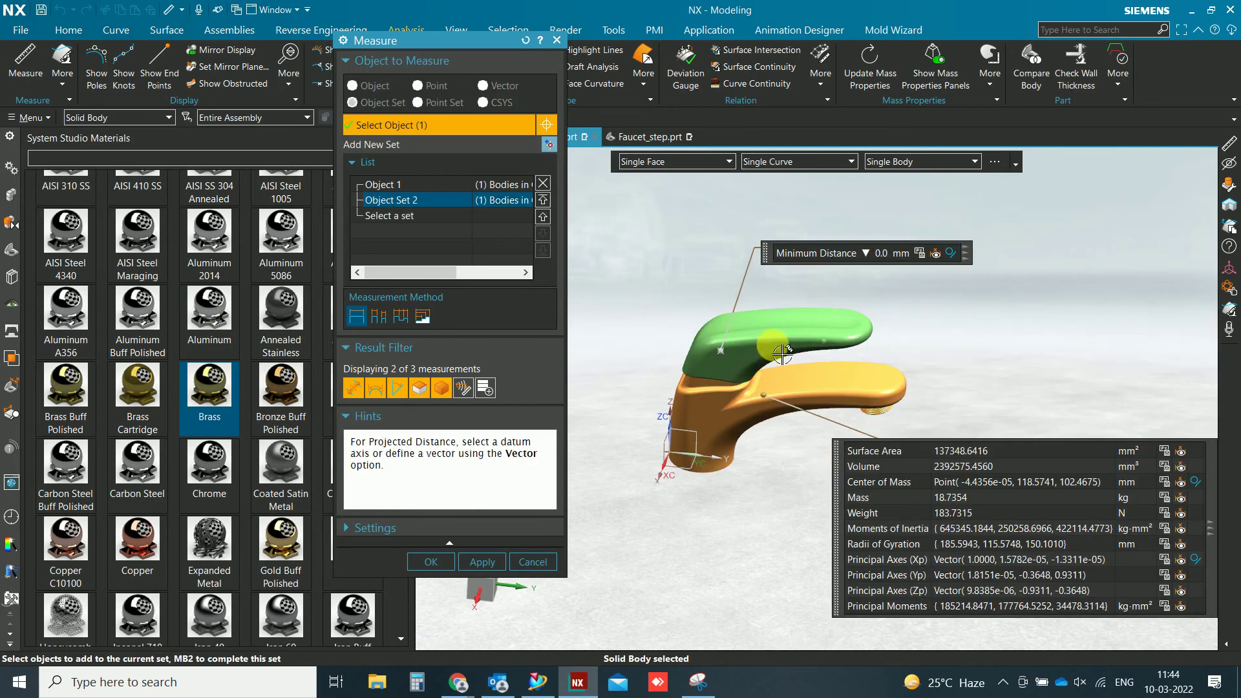
left_click(958, 466)
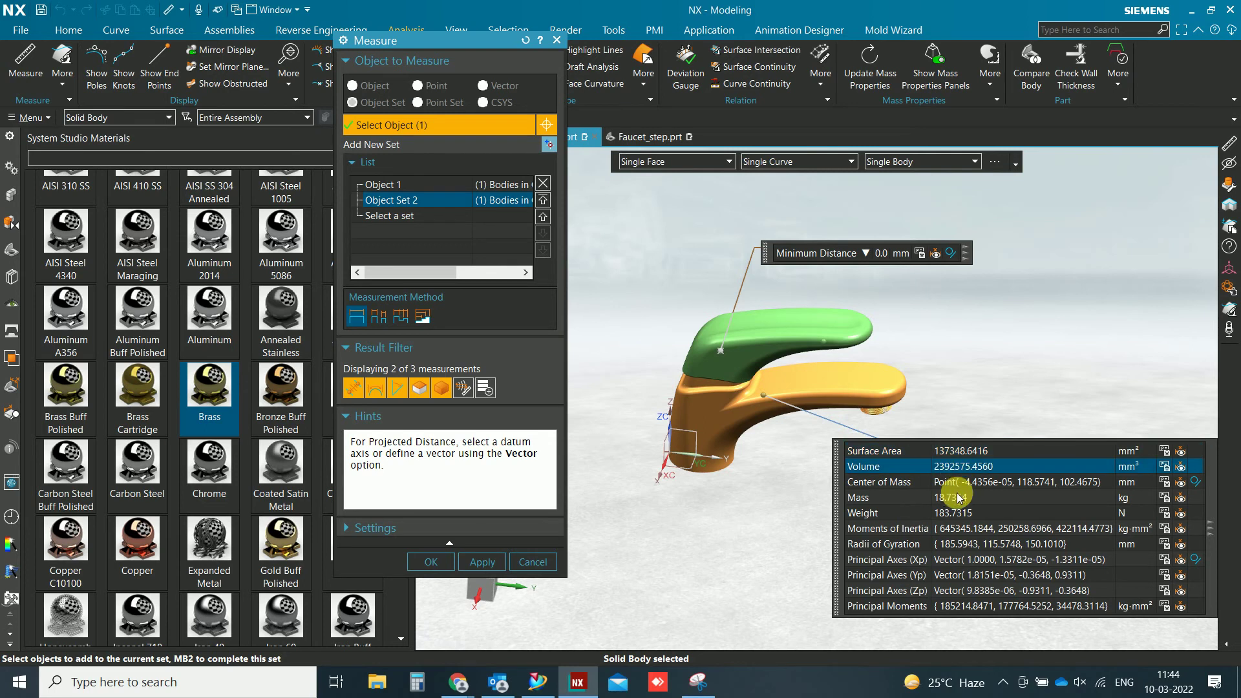
left_click(955, 510)
left_click(904, 512)
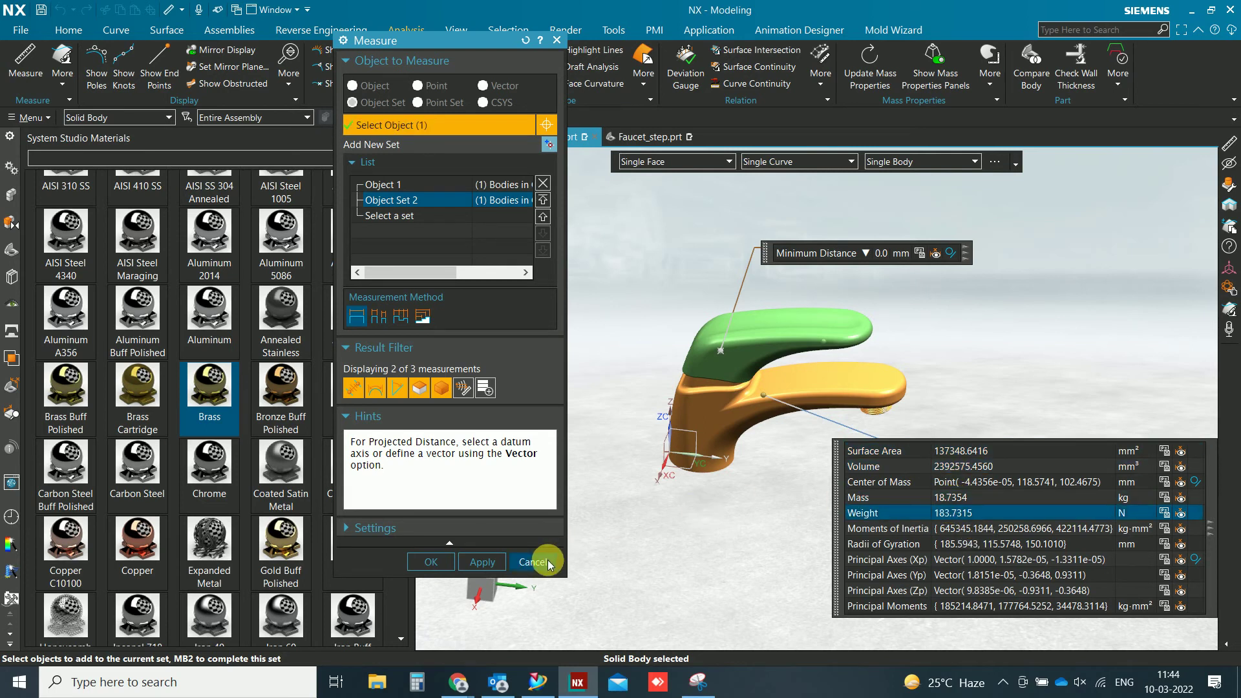
left_click(533, 561)
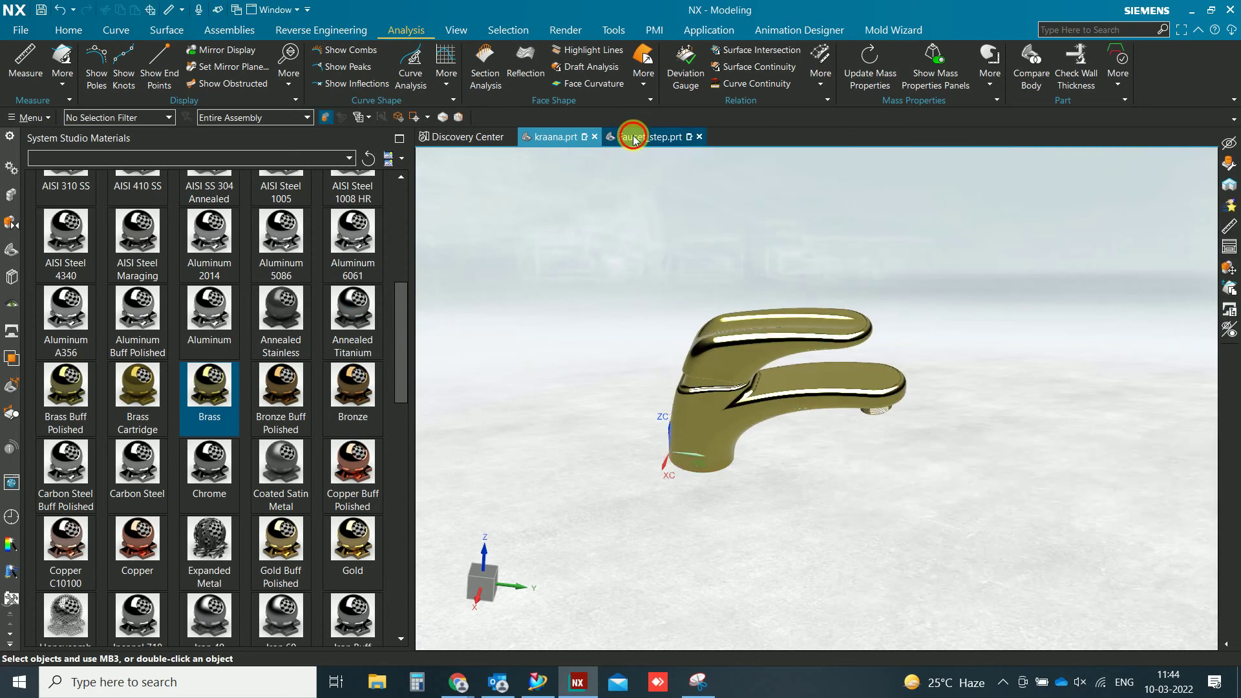
- On Faucet_step.prt, measure the faucet solid body's area, volume and mass (3.6149 lbm)
left_click(633, 138)
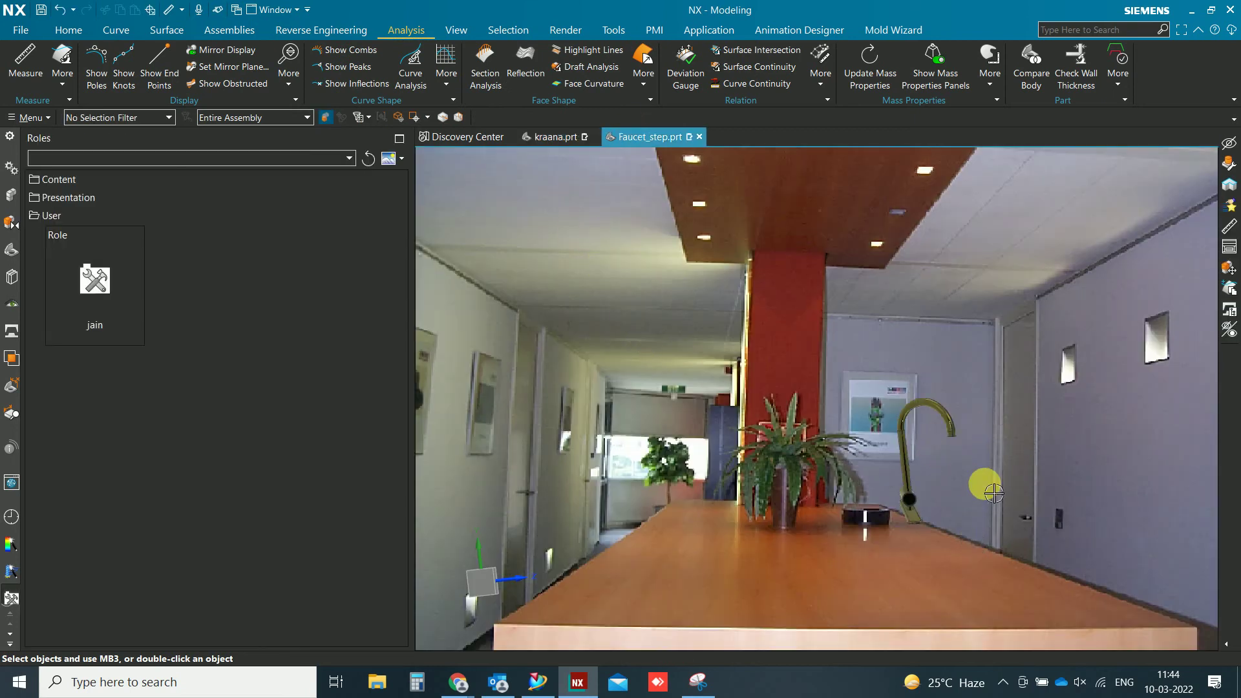
scroll(938, 494, "down", 4)
middle_click_drag(951, 477, 706, 407)
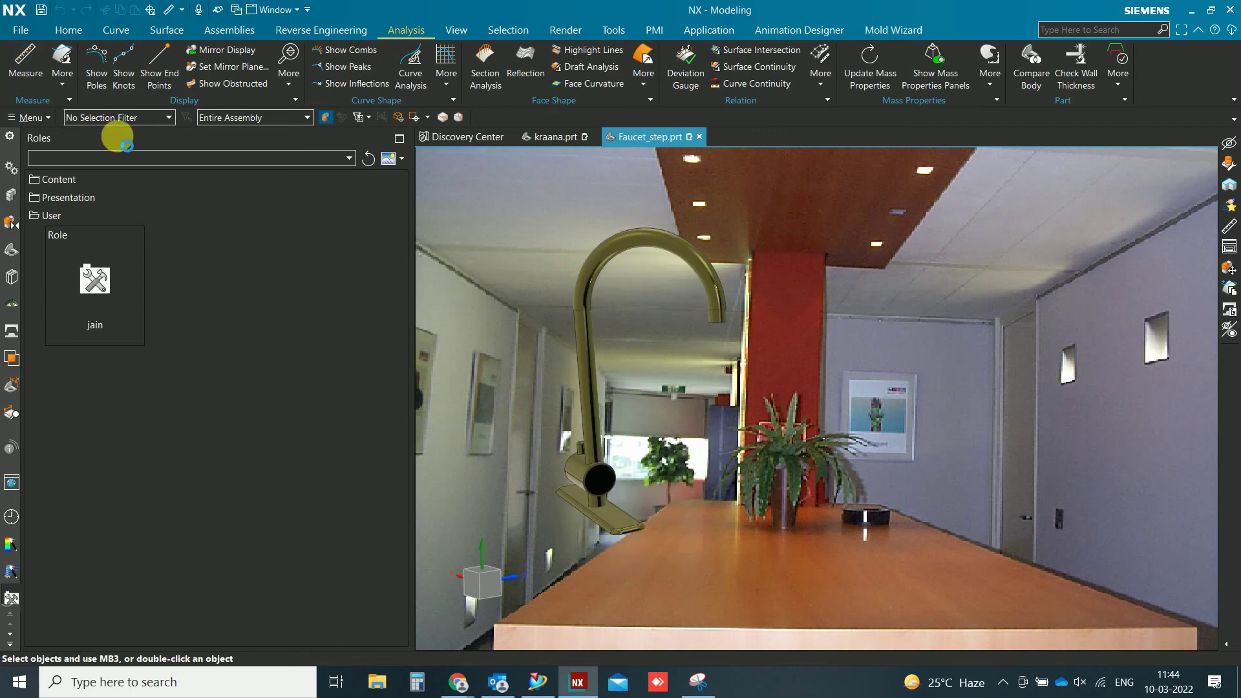
left_click(147, 119)
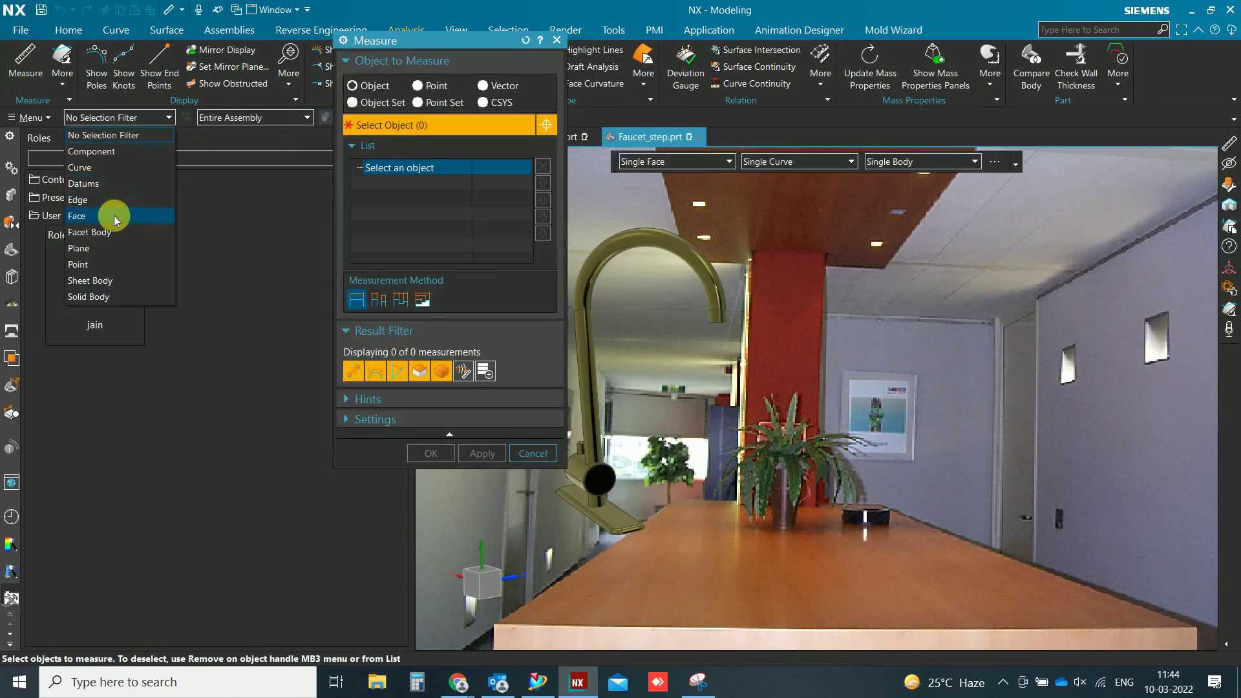
left_click(97, 289)
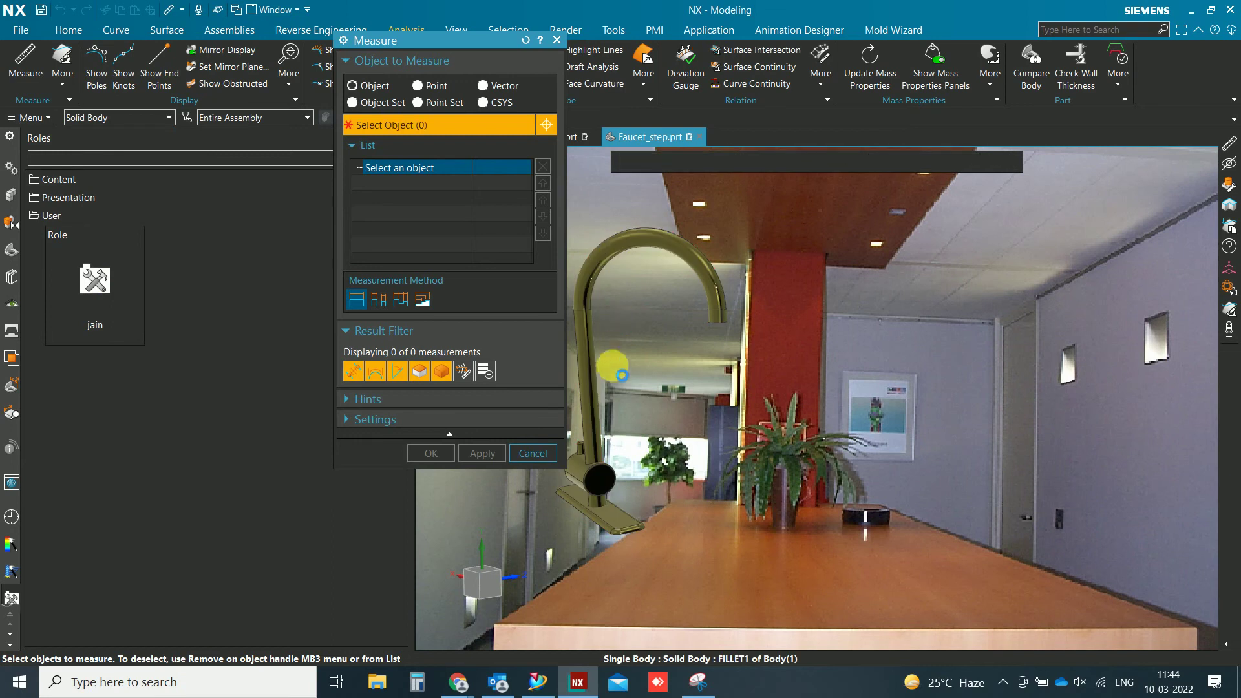
left_click(608, 364)
left_click(940, 216)
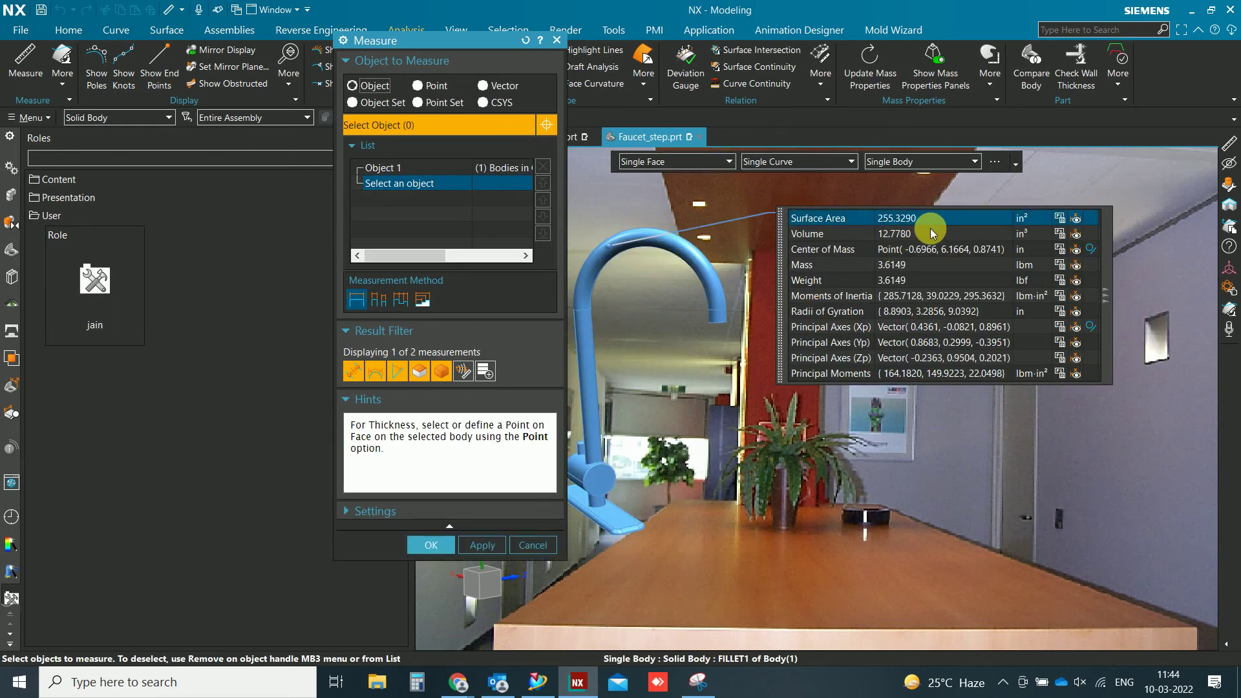
left_click(925, 236)
left_click(914, 270)
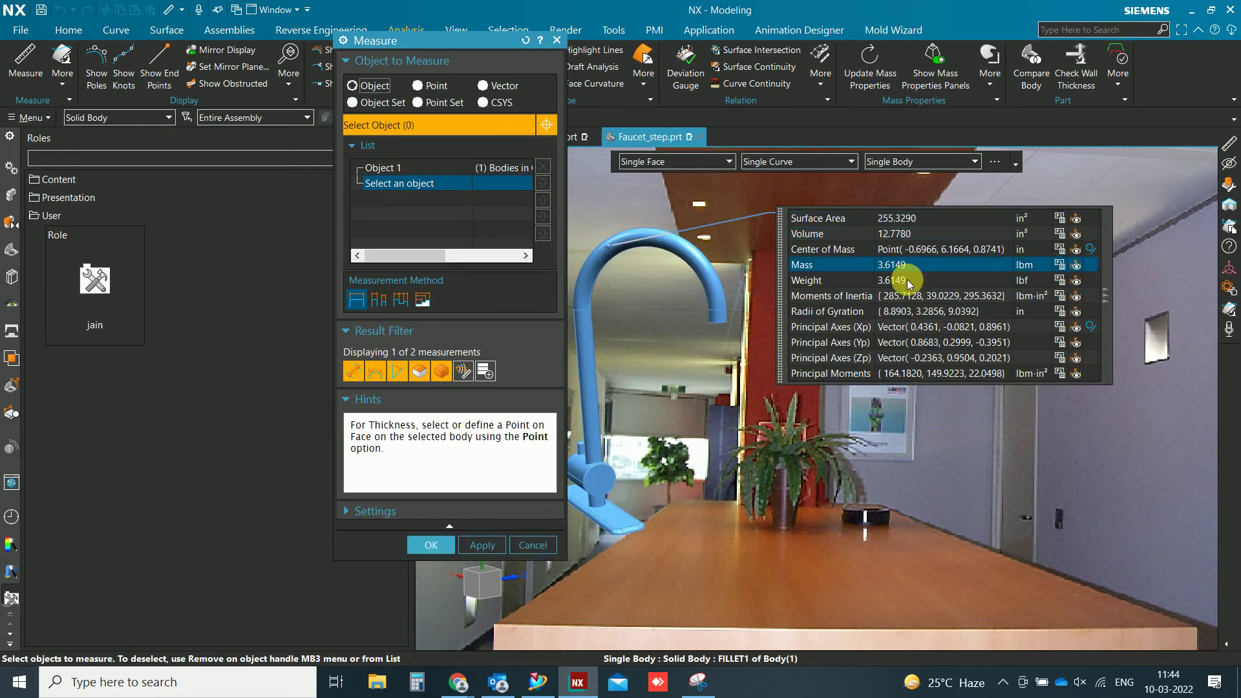
left_click(437, 549)
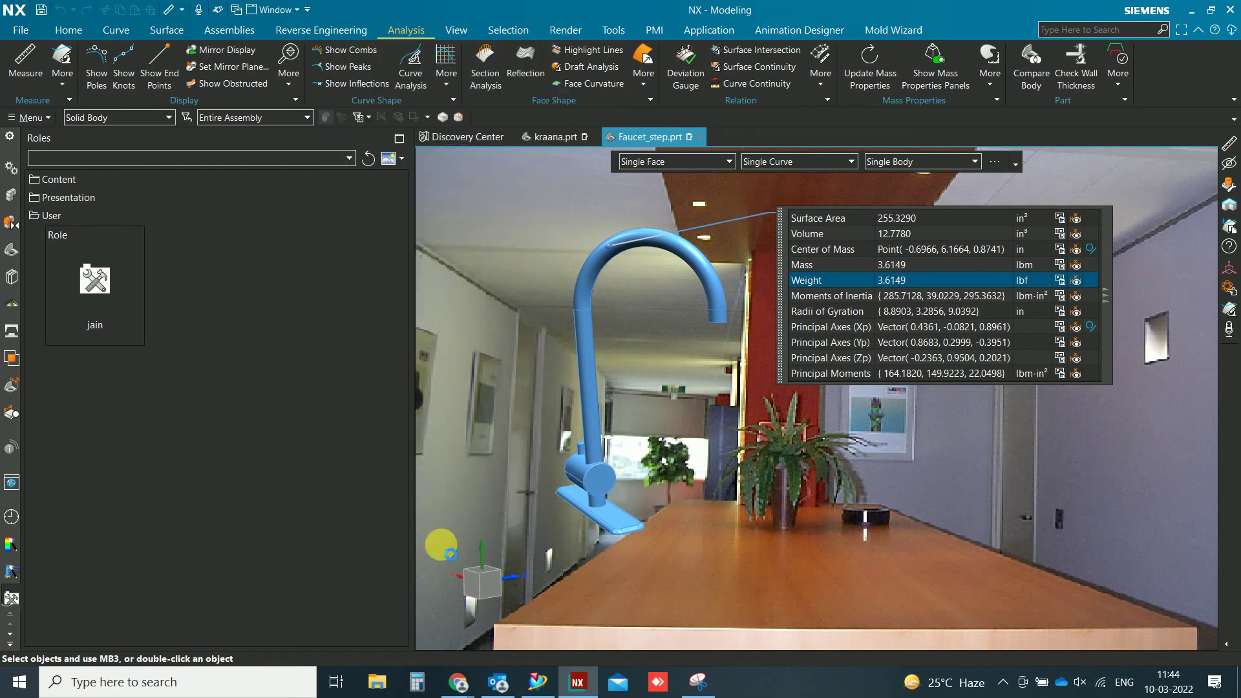
middle_click_drag(675, 412, 729, 449)
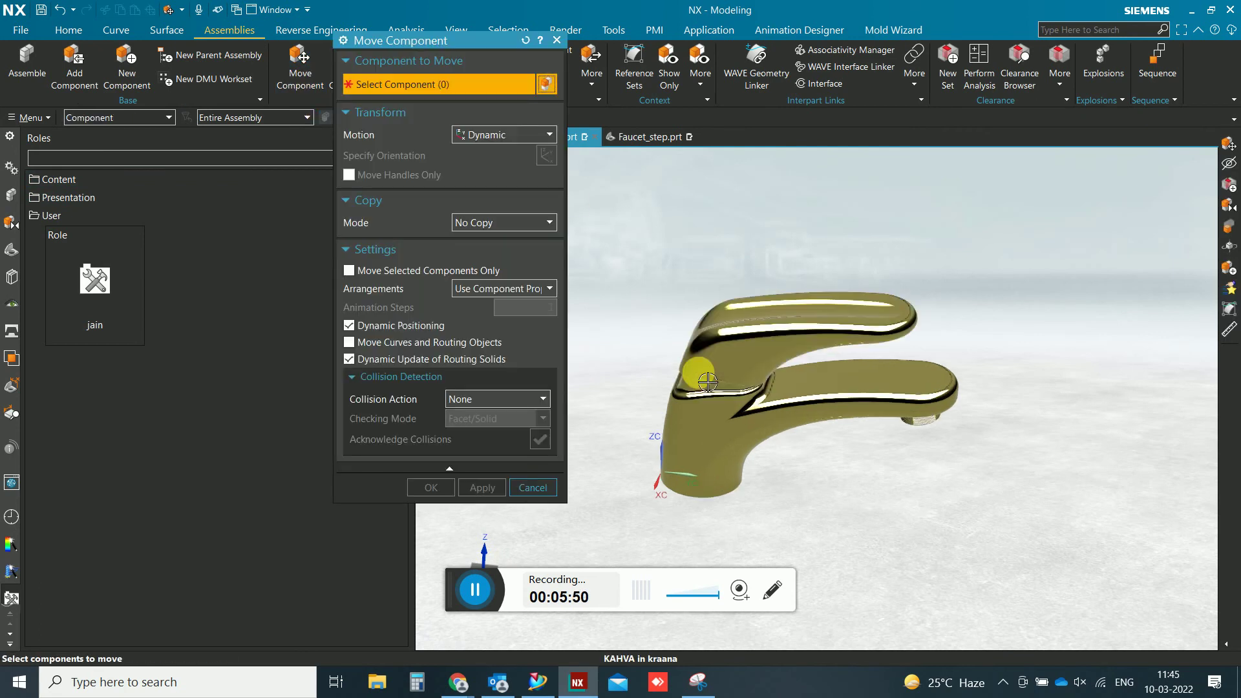
- Rotate the faucet handle component -5° about ZC and -5° about XC
scroll(766, 356, "up", 5)
left_click(774, 352)
scroll(754, 263, "down", 5)
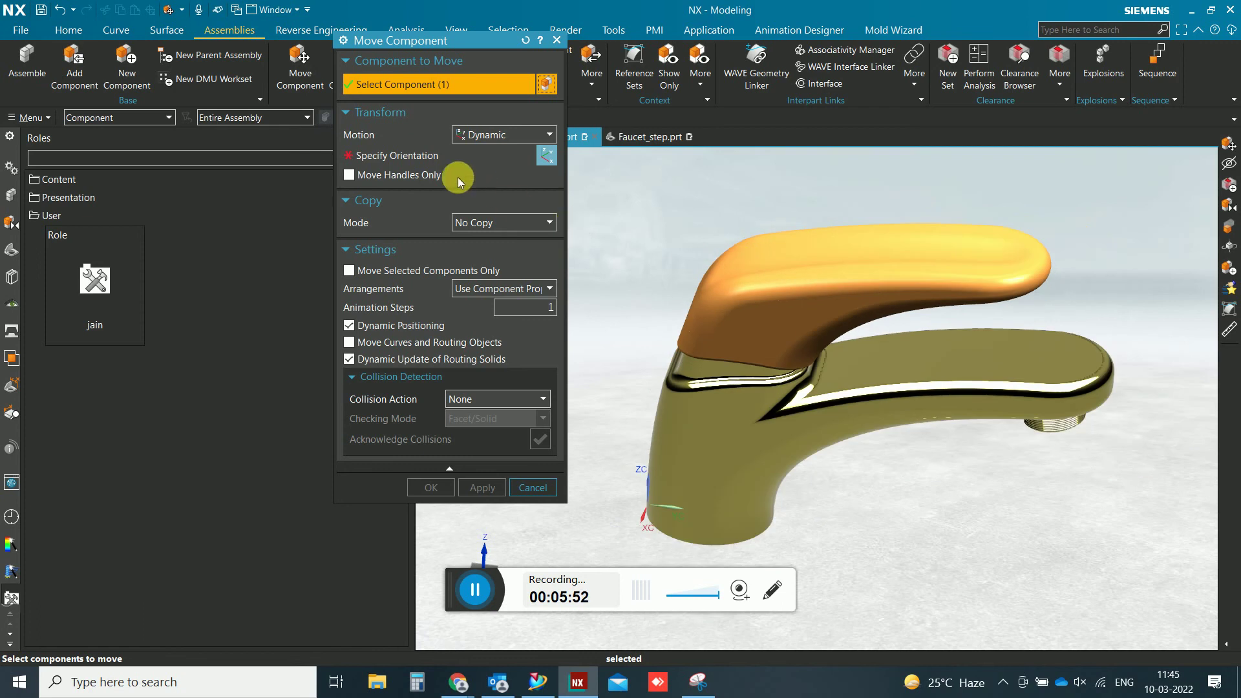
left_click(437, 156)
left_click(916, 296)
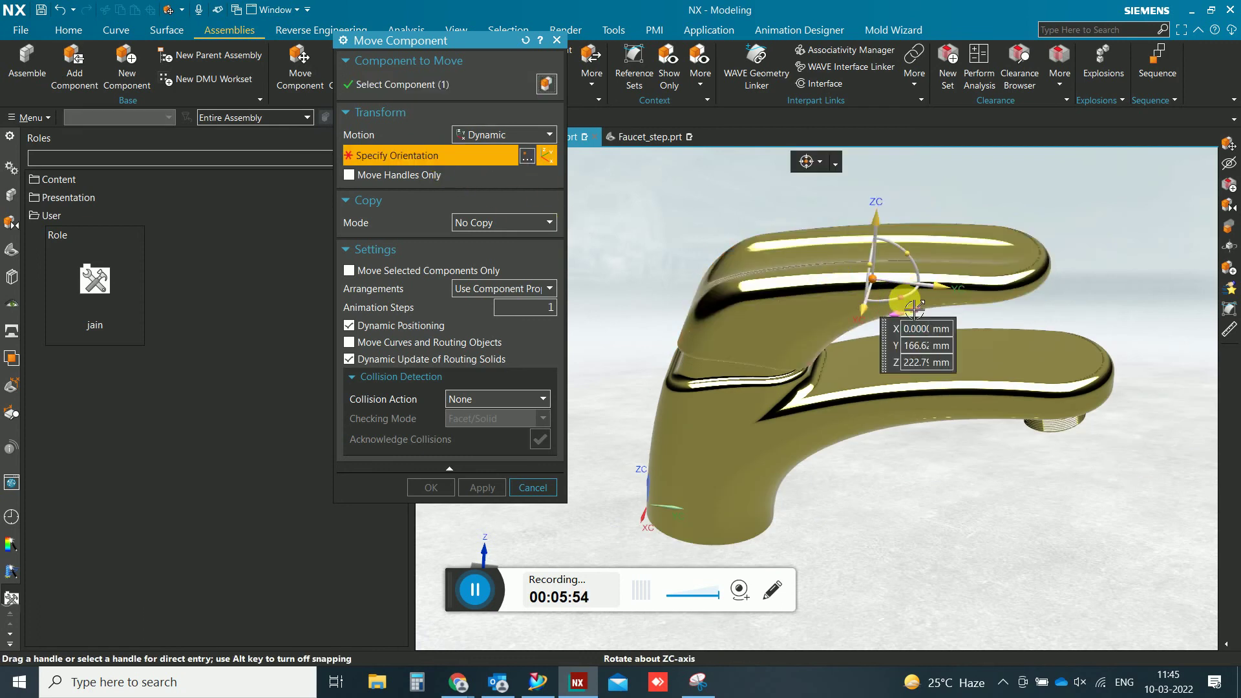
left_click(913, 307)
left_click_drag(920, 309, 916, 313)
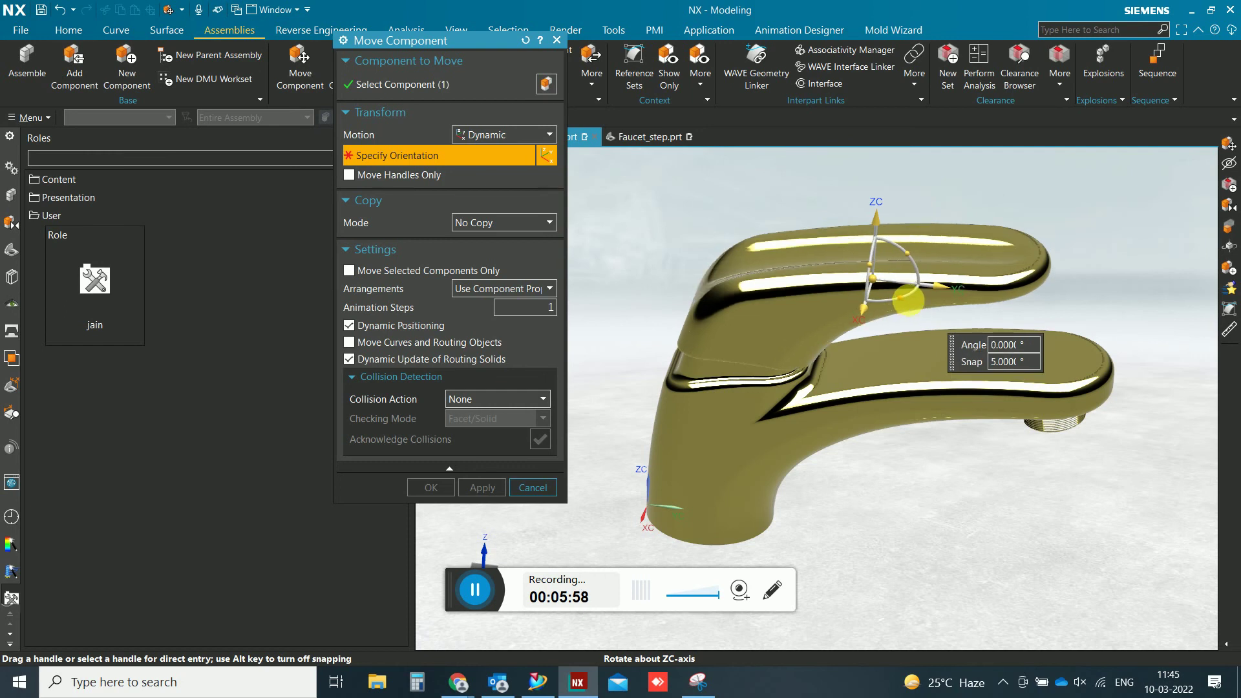
left_click(921, 262)
left_click_drag(919, 259, 905, 259)
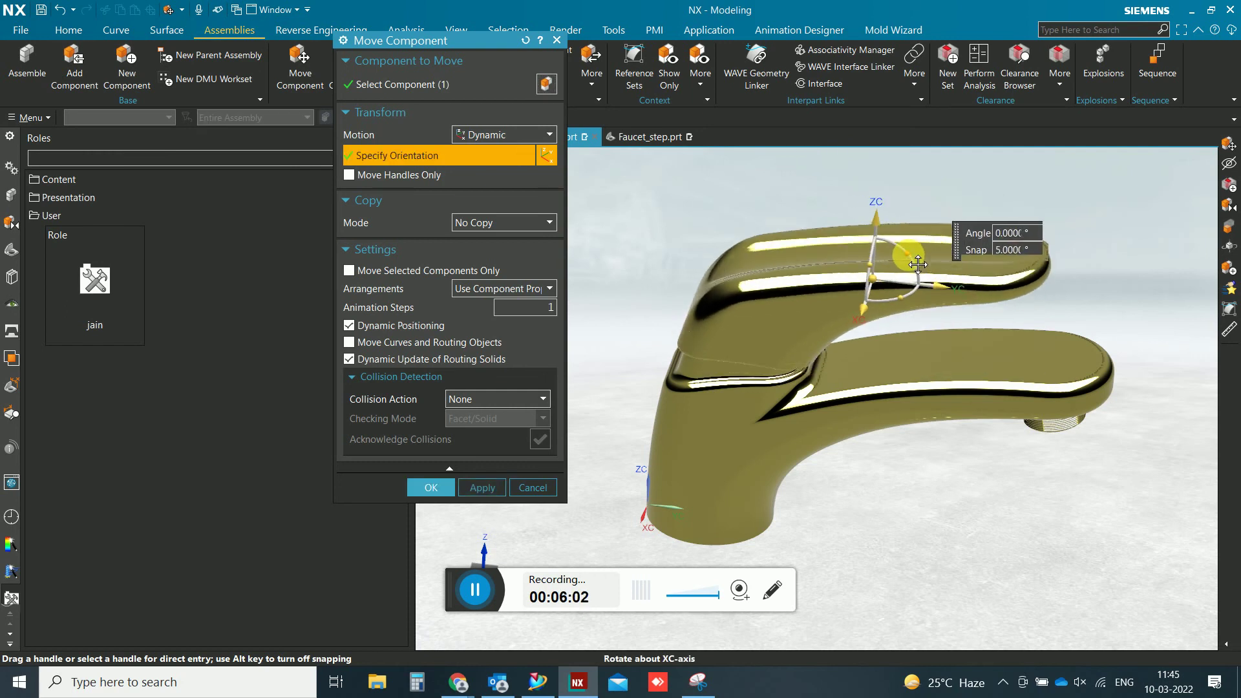
left_click(444, 493)
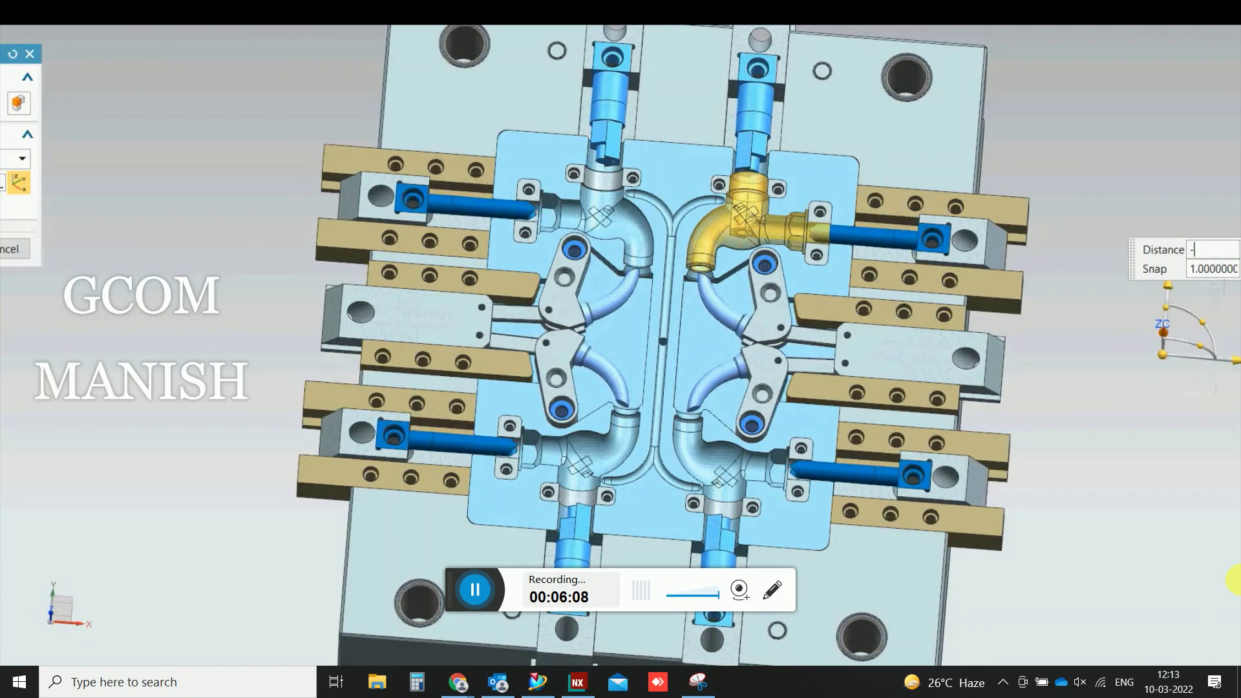
- Enter a -90 move distance for the highlighted mold component
key("Return")
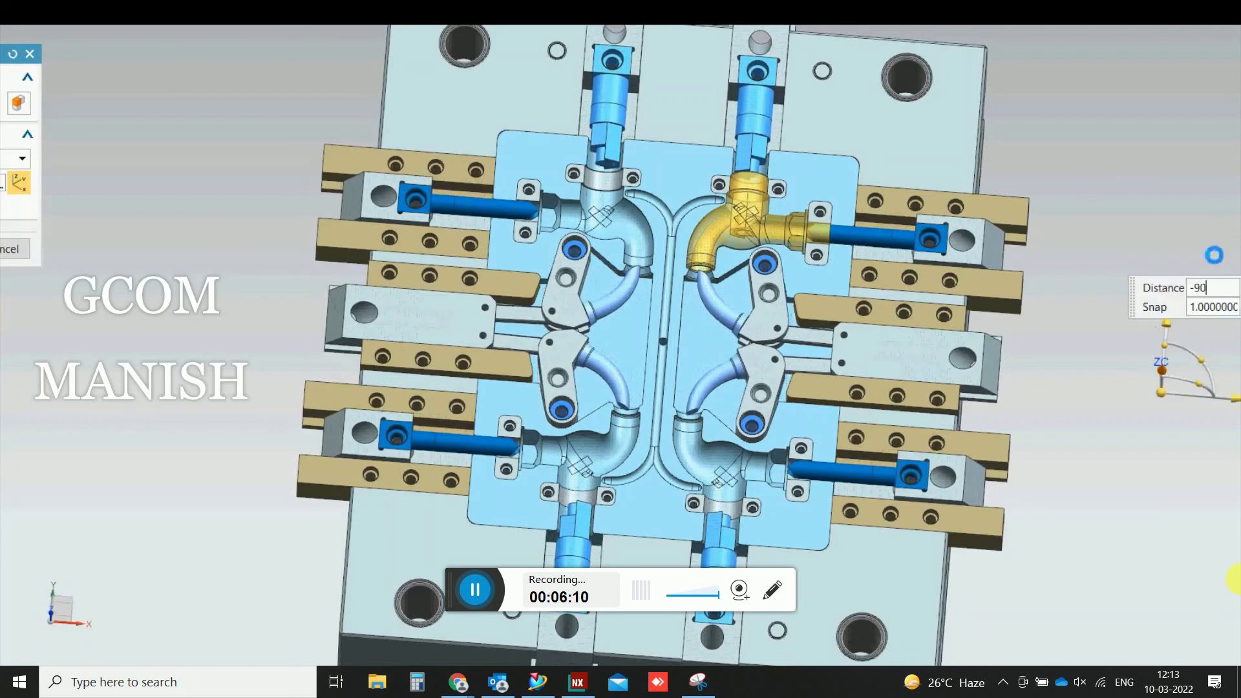